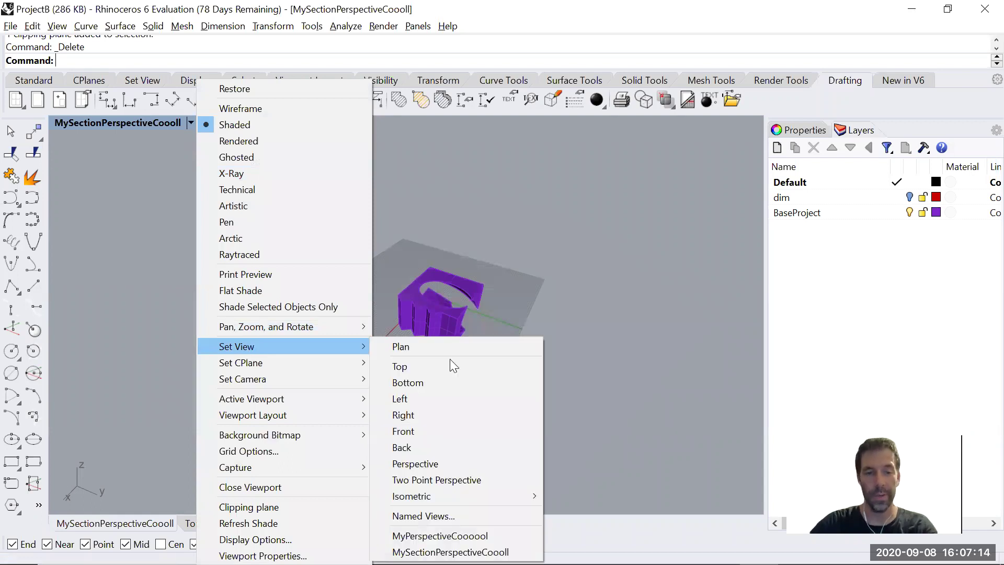
# Set the model viewport to the NW isometric view so the whole purple polysurface is framed in parallel projection.
pyautogui.moveTo(512, 495)
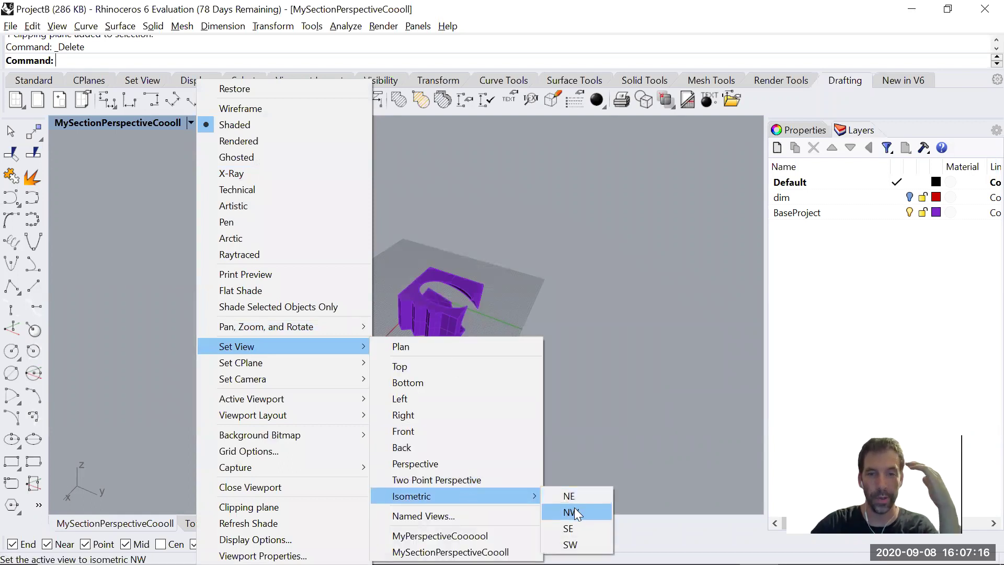
pyautogui.click(573, 510)
pyautogui.moveTo(639, 152); pyautogui.dragTo(188, 442)
pyautogui.click(659, 236)
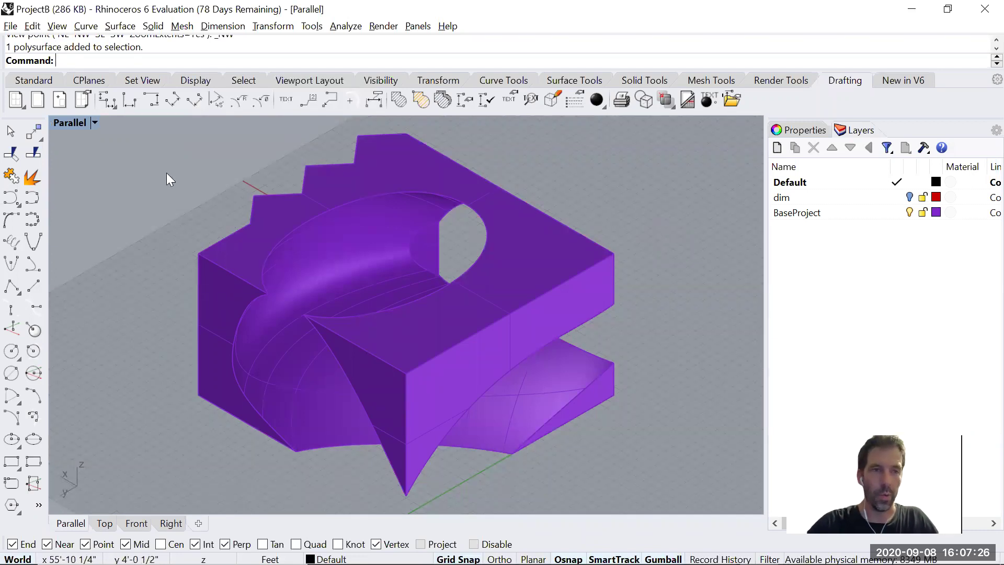
pyautogui.click(95, 123)
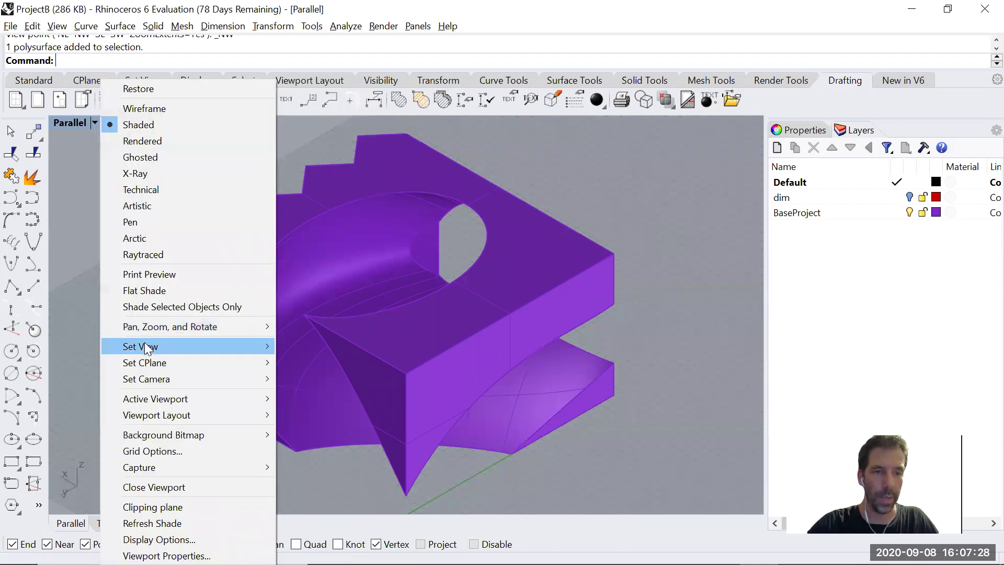
pyautogui.moveTo(144, 345)
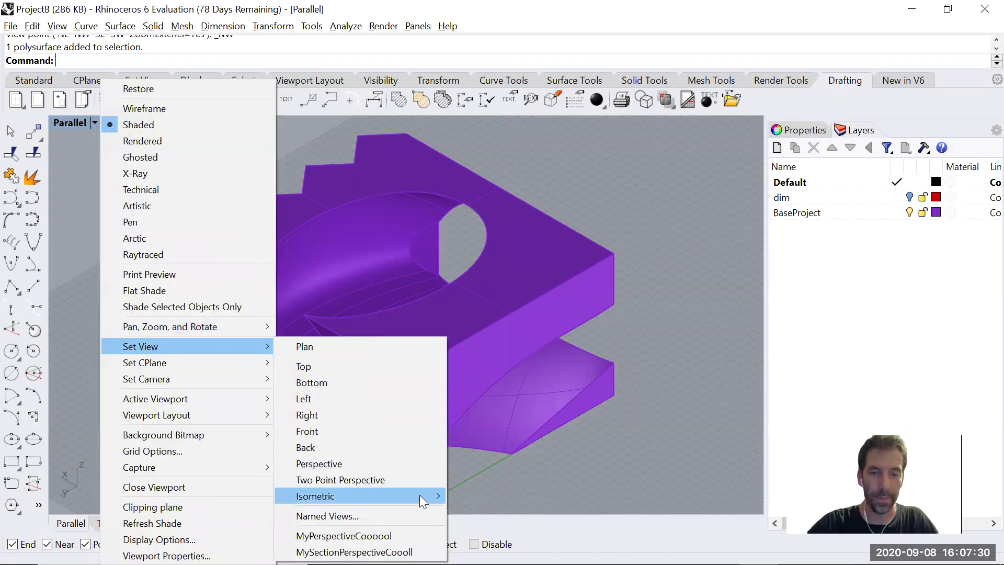
pyautogui.moveTo(420, 495)
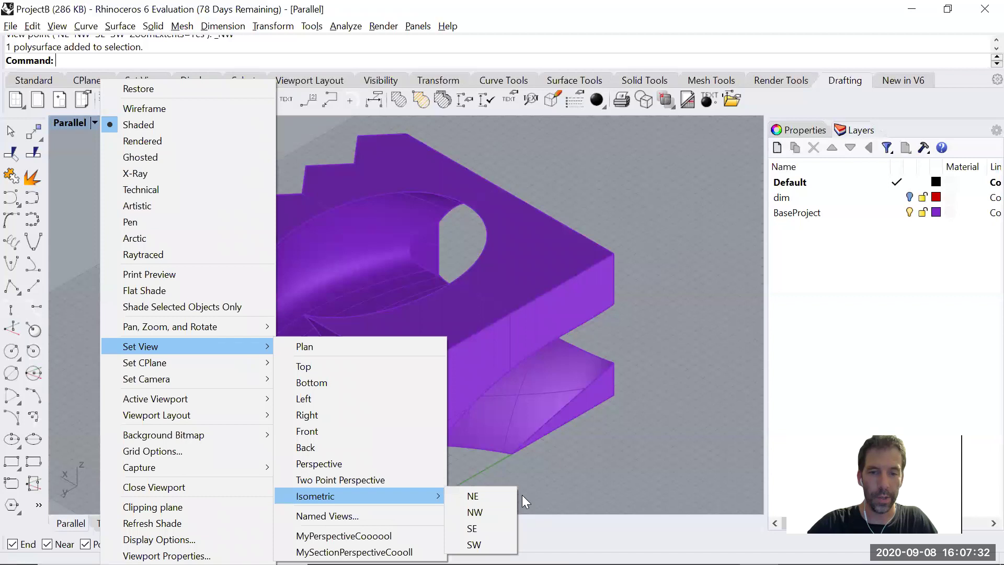
pyautogui.click(476, 512)
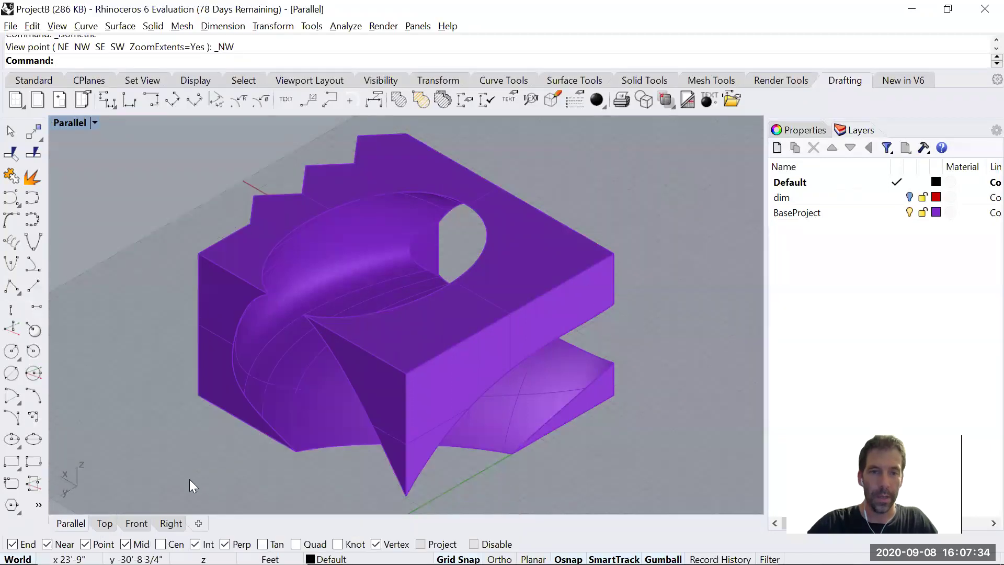
# Generate a 2D line drawing of the whole model from the isometric view with Make2D.
pyautogui.hotkey('ctrl', 'a')
pyautogui.write('Make2D')
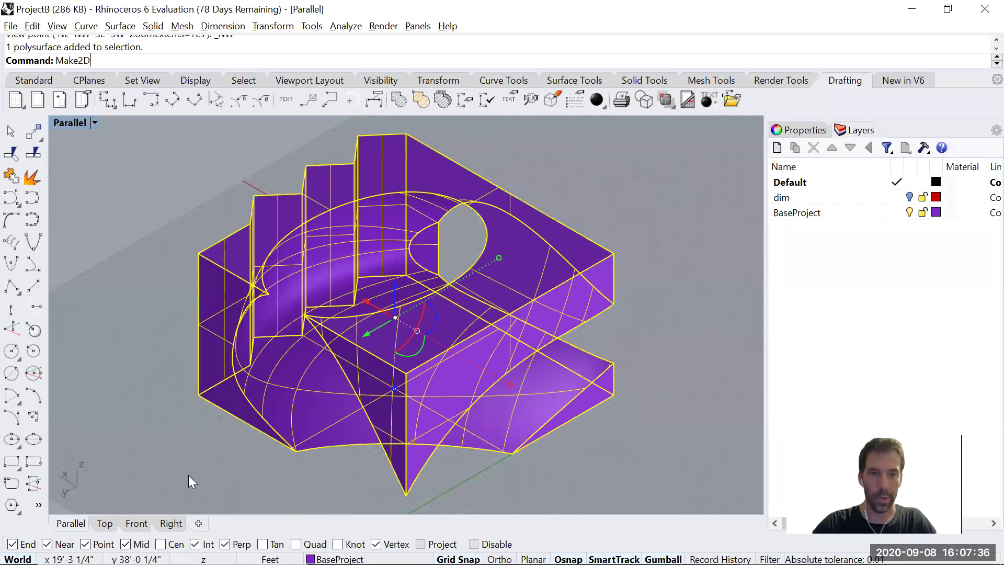
pyautogui.press('Return')
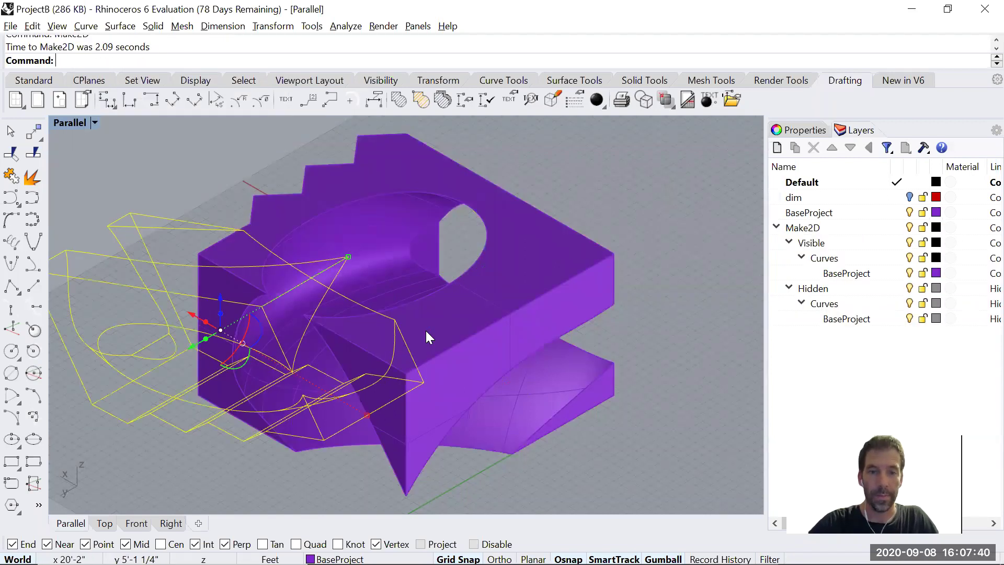
# In the Top view, select all curves of the generated isometric line drawing.
pyautogui.hotkey('ctrl', 'F1')
pyautogui.scroll(-2, 278, 338)
pyautogui.moveTo(334, 283); pyautogui.dragTo(371, 365)
pyautogui.scroll(2, 369, 360)
pyautogui.moveTo(254, 187); pyautogui.dragTo(507, 371)
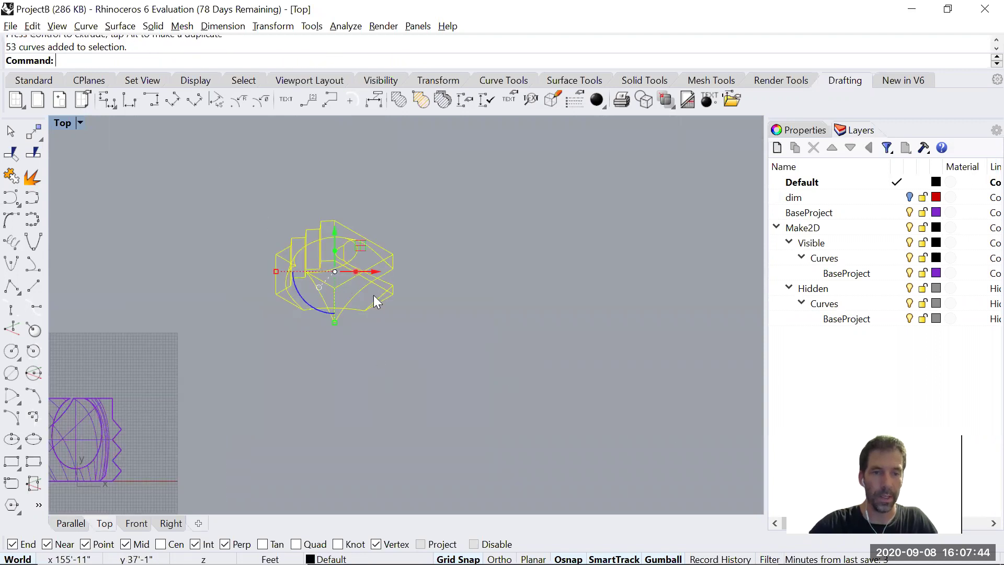
# Export the selected curves as an Adobe Illustrator file named IsoProjectA in the ClassWork folder.
pyautogui.click(11, 26)
pyautogui.click(68, 231)
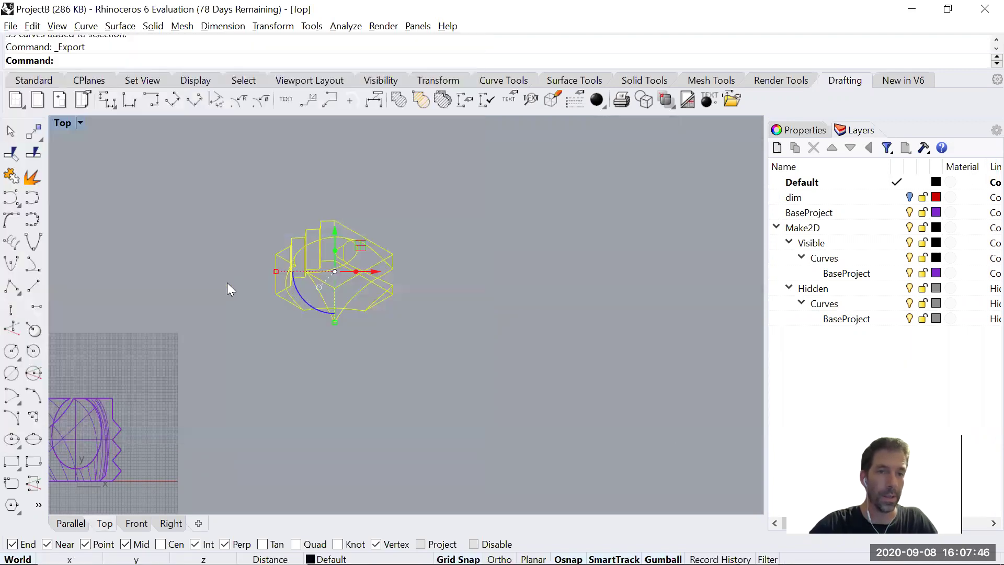
pyautogui.click(200, 407)
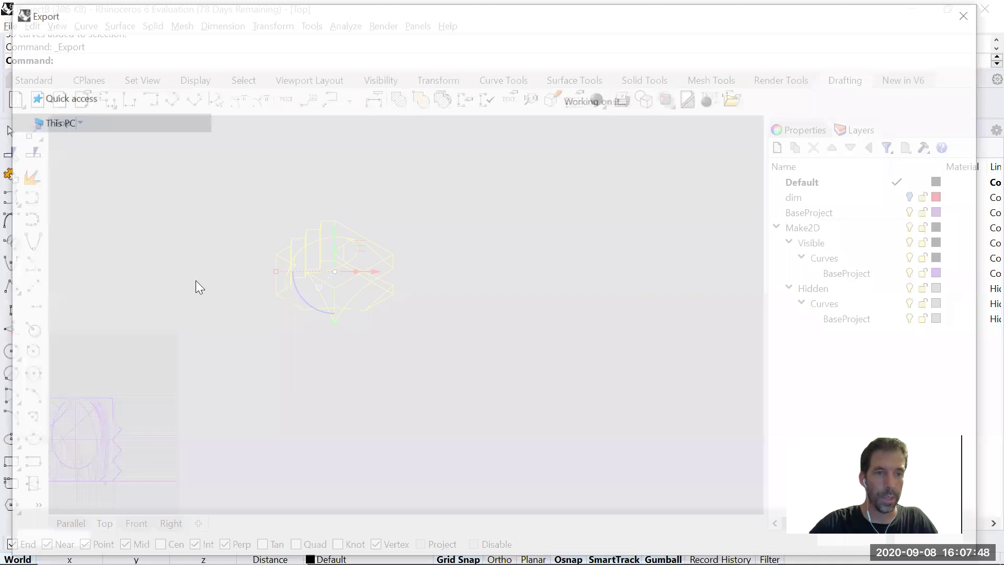
pyautogui.click(190, 116)
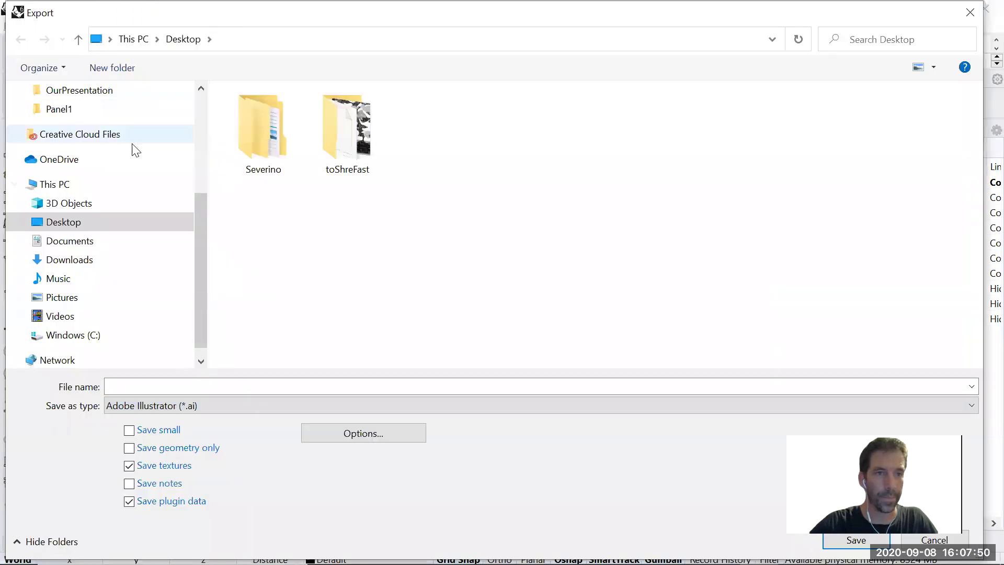
pyautogui.click(199, 185)
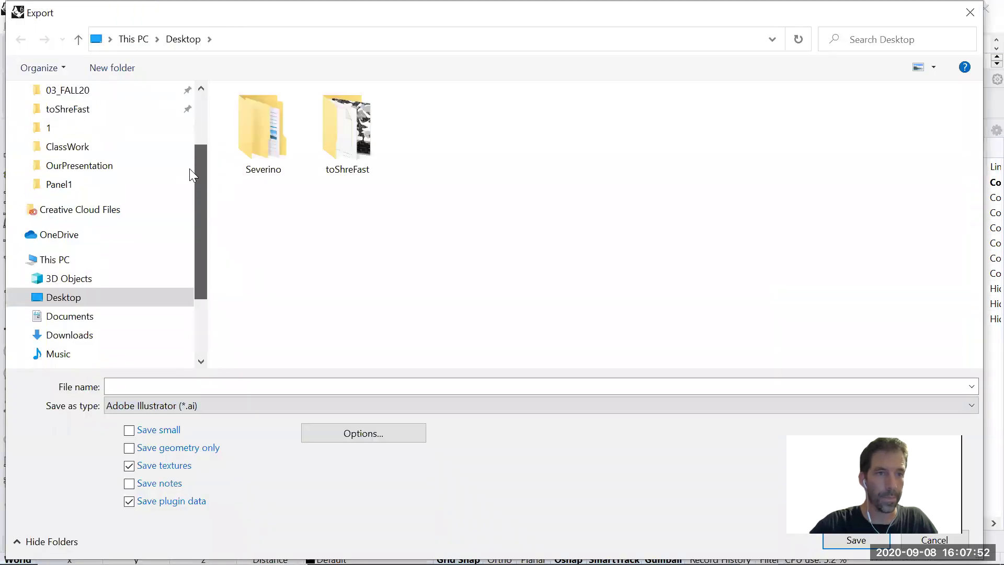
pyautogui.click(68, 147)
pyautogui.click(305, 385)
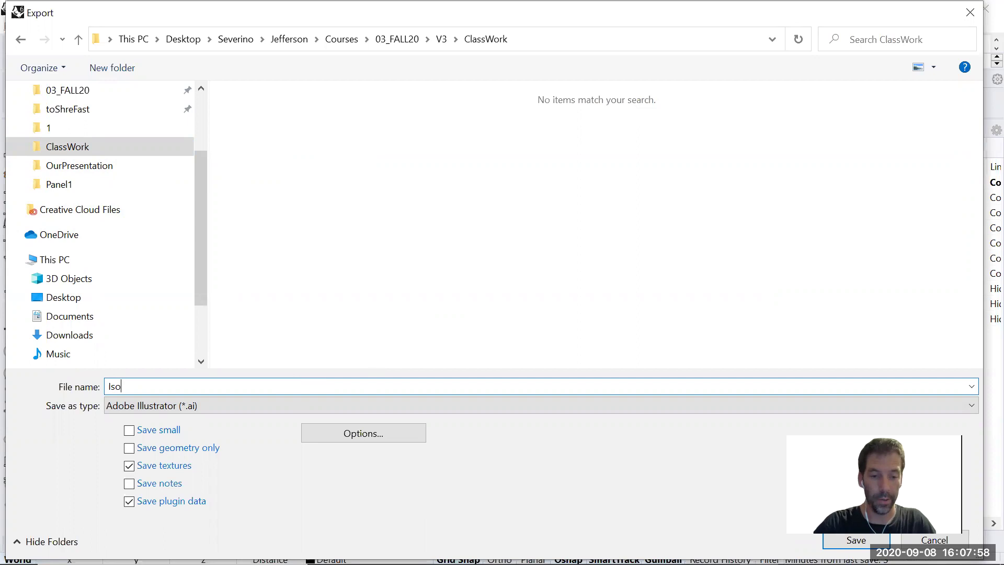
pyautogui.write('IsoProjectA')
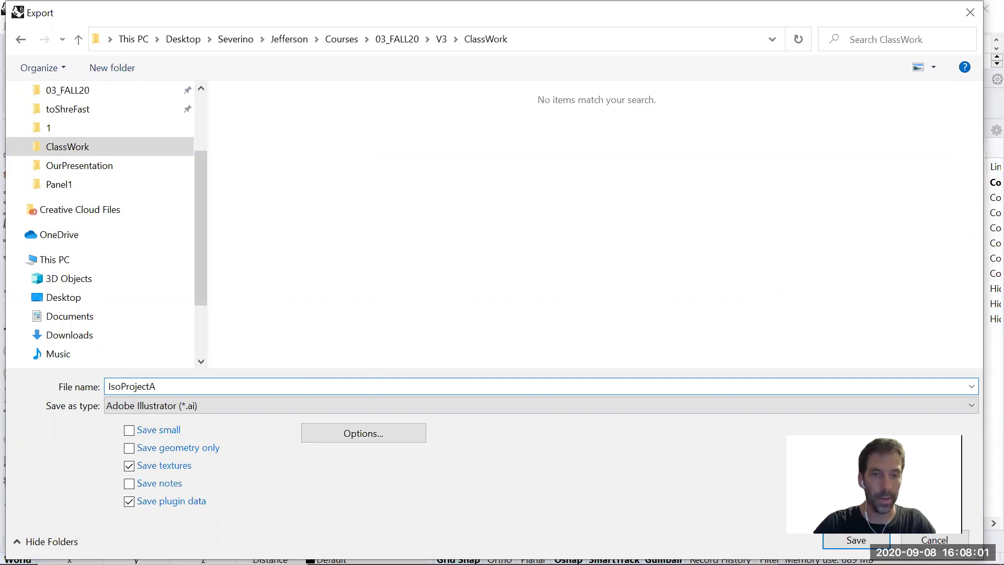
pyautogui.press('Return')
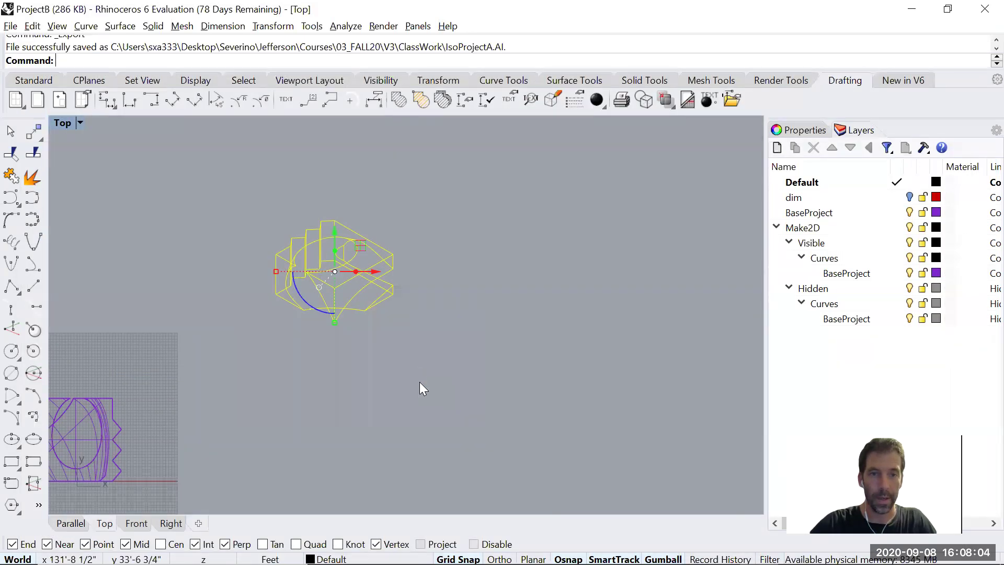
# Switch to Adobe Illustrator and open the IsoProjectA file from the ClassWork folder.
pyautogui.press('Escape')
pyautogui.hotkey('alt', 'Tab')
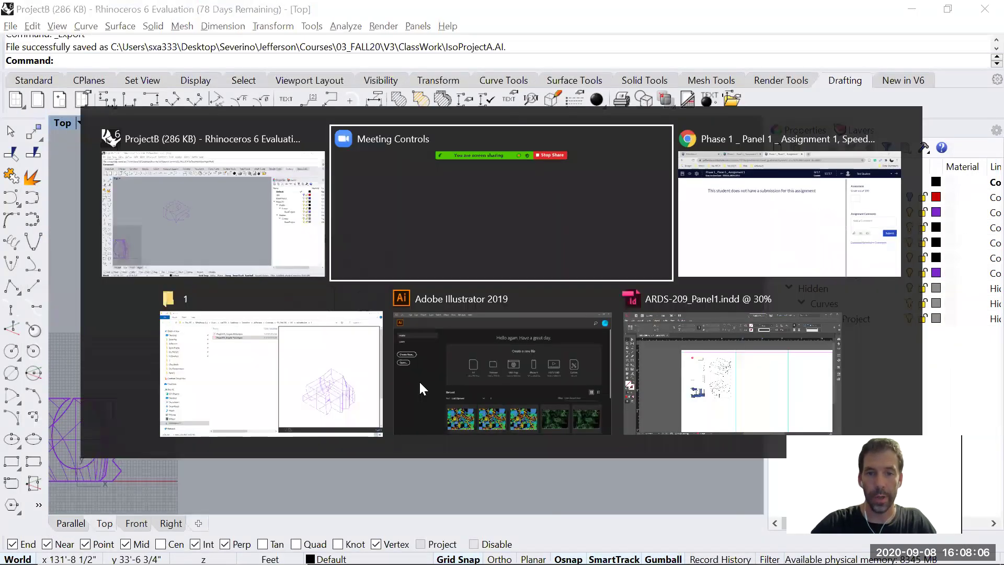
pyautogui.keyDown('alt'); pyautogui.click(419, 381); pyautogui.keyUp('alt')
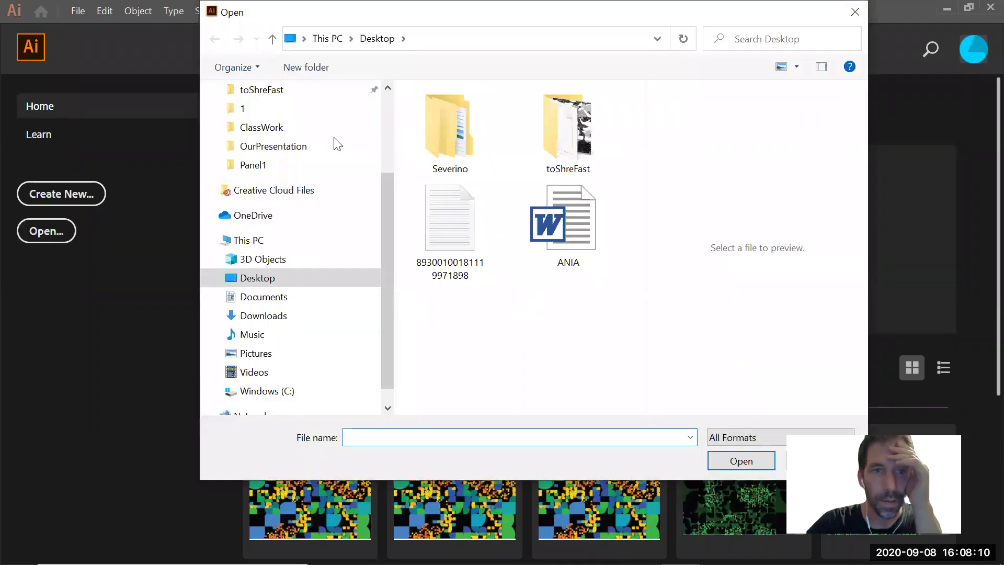
pyautogui.click(272, 131)
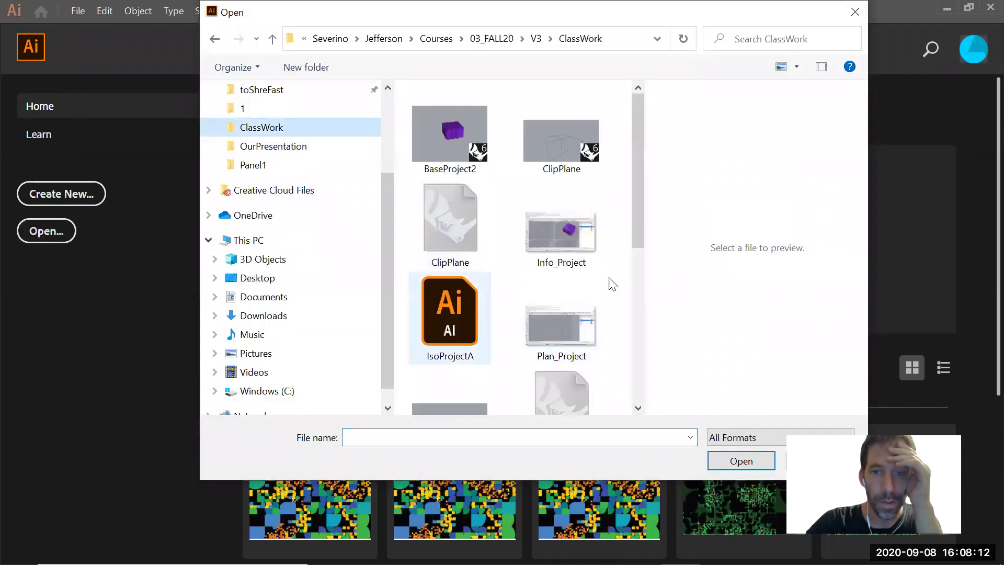
pyautogui.click(465, 306)
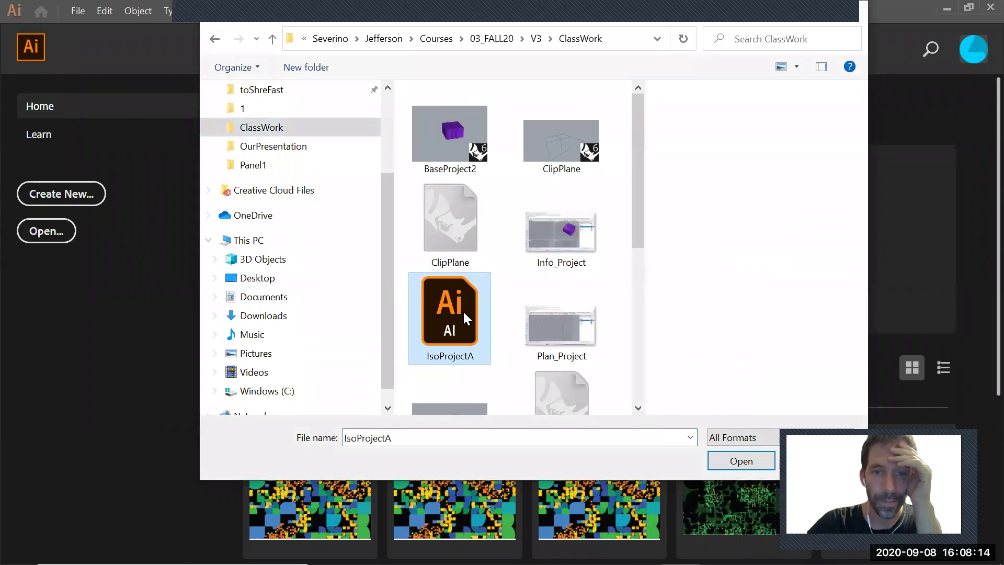
pyautogui.doubleClick(467, 318)
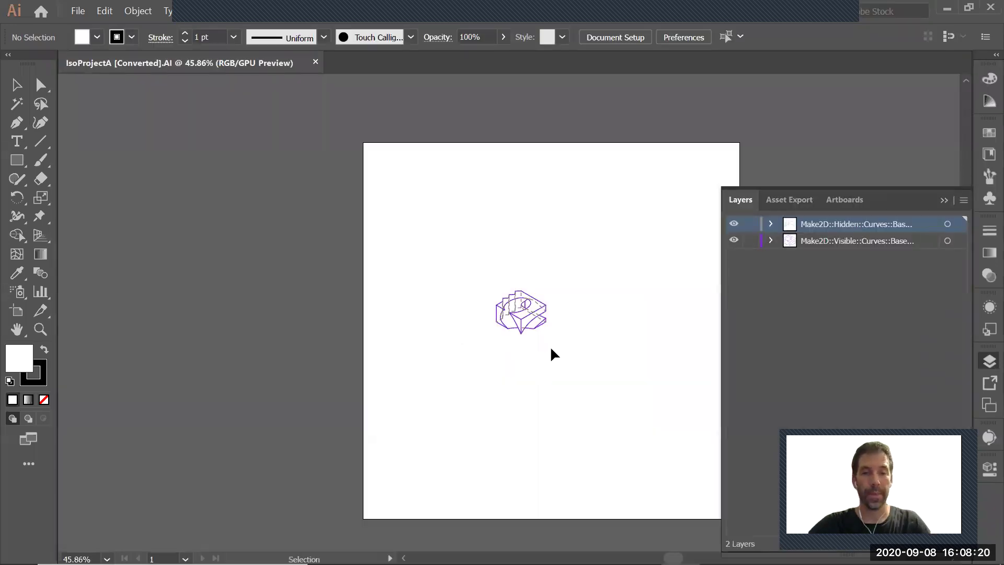
# Show the rulers around the IsoProjectA document.
pyautogui.click(317, 11)
pyautogui.moveTo(292, 12)
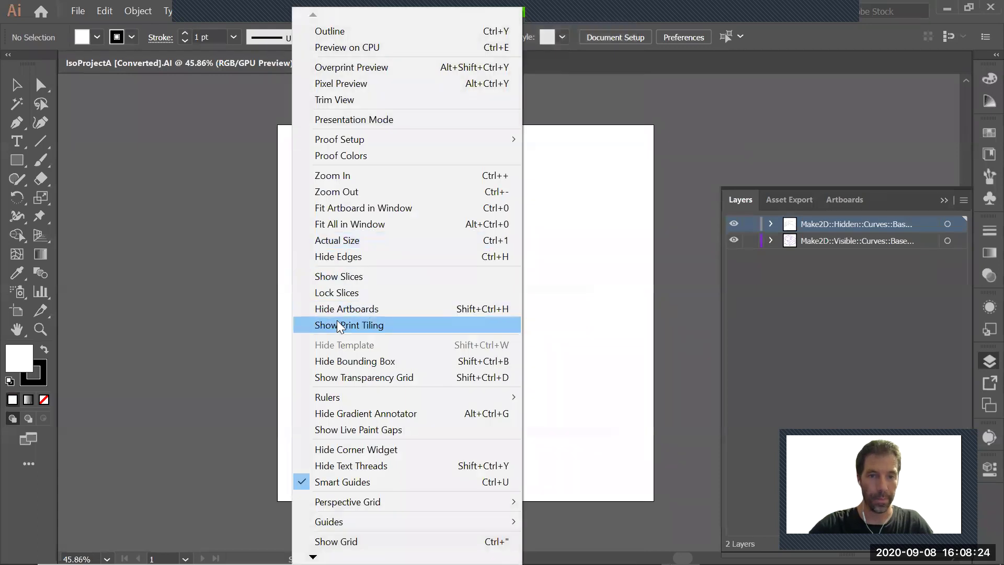
pyautogui.moveTo(345, 396)
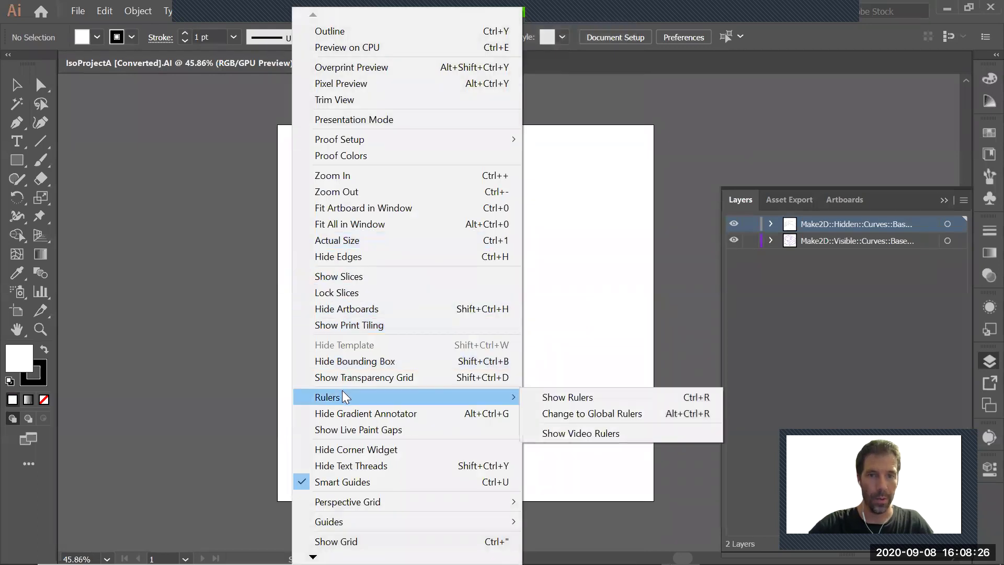
pyautogui.click(549, 397)
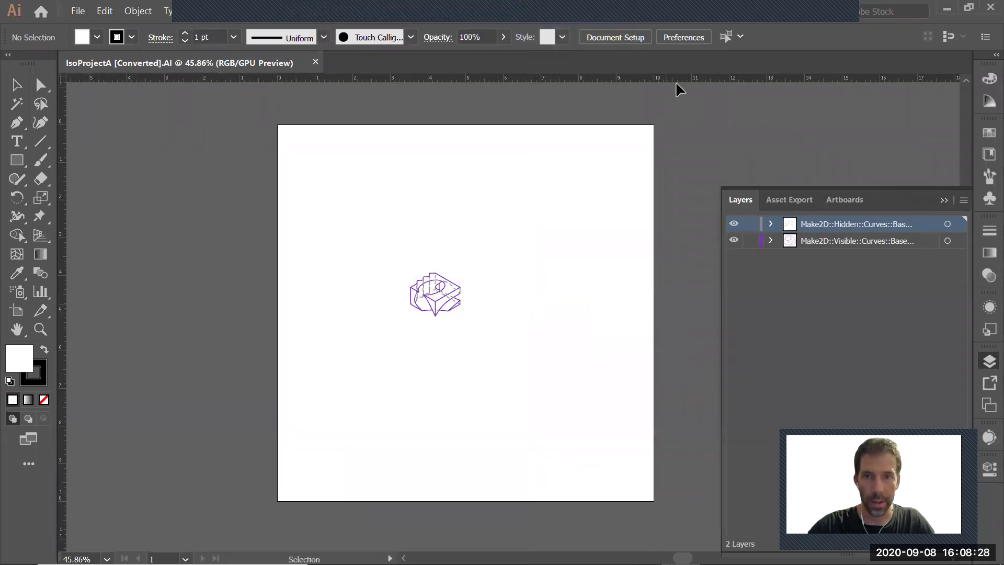
# Scale the whole isometric drawing proportionally to about three times its size and move it to the artboard's upper right area.
pyautogui.press('z')
pyautogui.moveTo(260, 132); pyautogui.dragTo(621, 504)
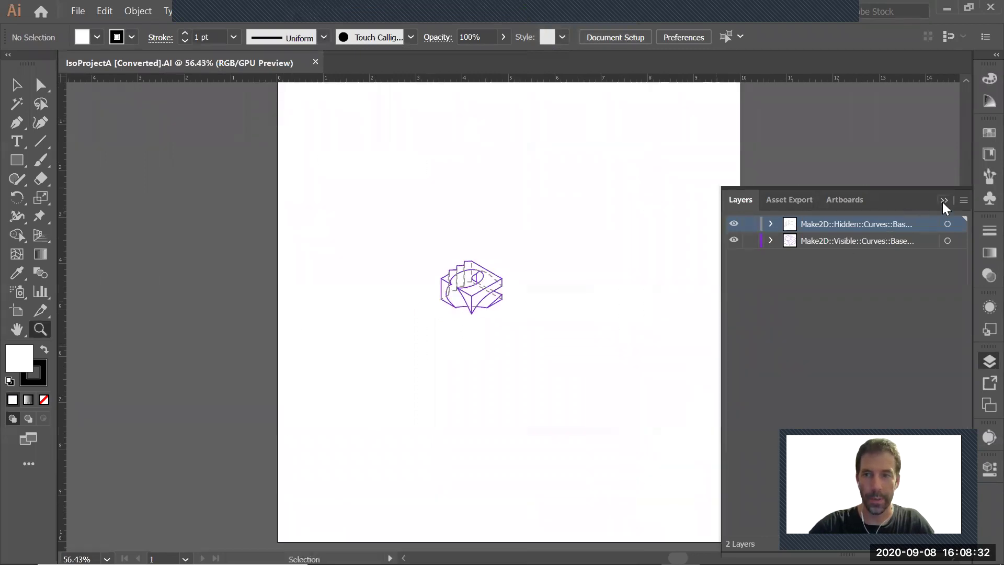
pyautogui.click(945, 201)
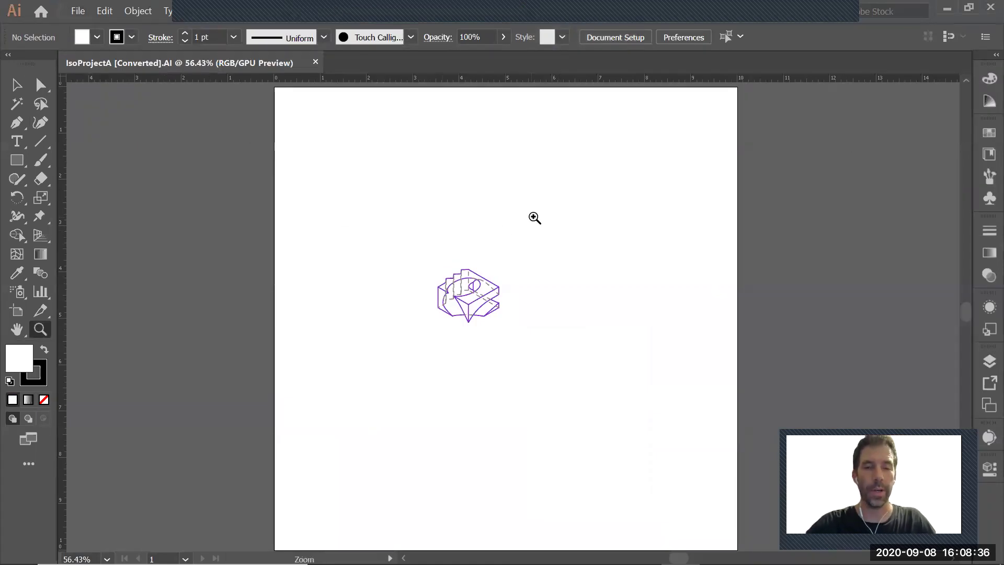
pyautogui.press('v')
pyautogui.moveTo(372, 226); pyautogui.dragTo(588, 379)
pyautogui.moveTo(502, 270)
pyautogui.keyDown('shift'); pyautogui.mouseDown()
pyautogui.moveTo(572, 224)
pyautogui.moveTo(702, 168)
pyautogui.moveTo(648, 157)
pyautogui.mouseUp(); pyautogui.keyUp('shift')
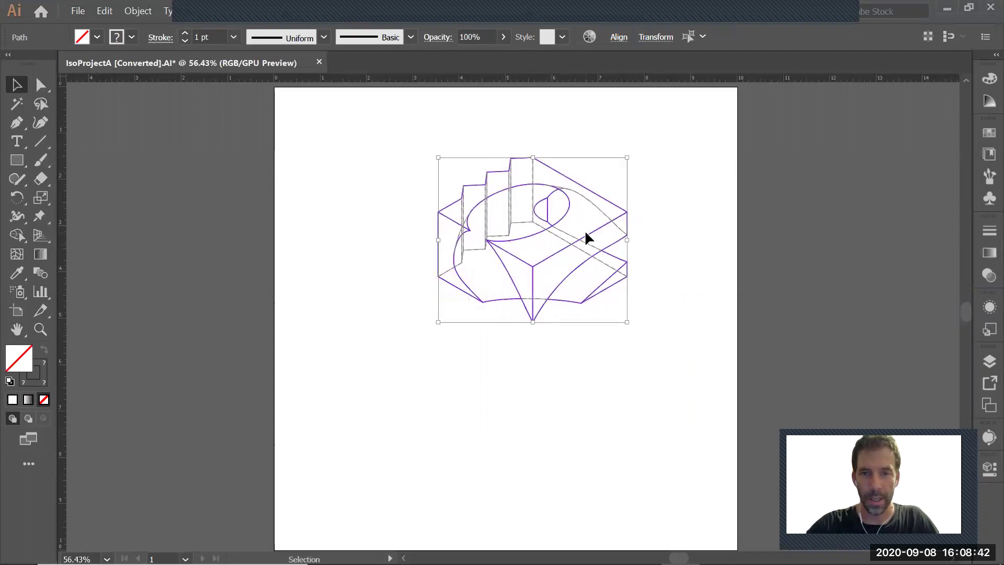
pyautogui.moveTo(595, 237); pyautogui.dragTo(664, 200)
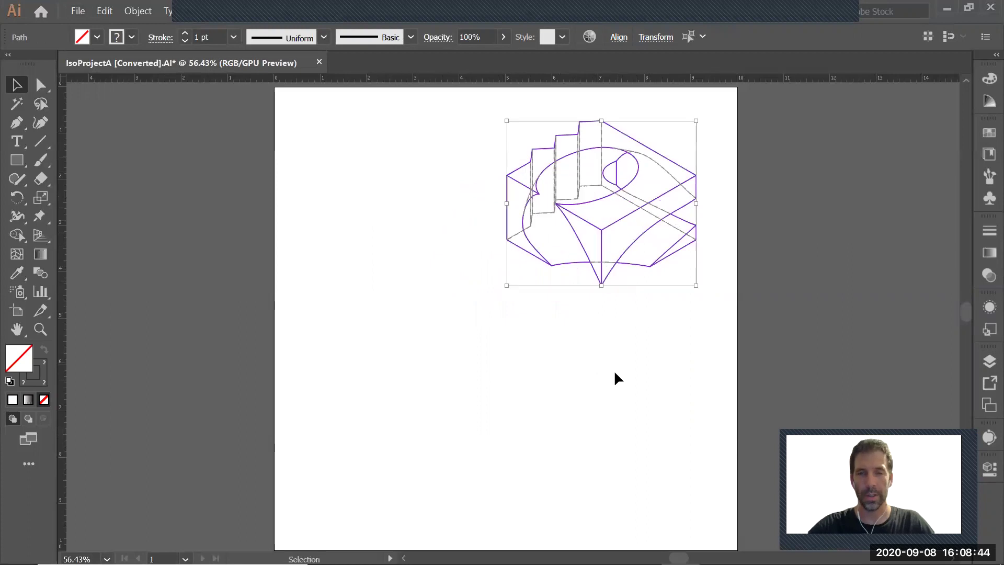
pyautogui.click(614, 374)
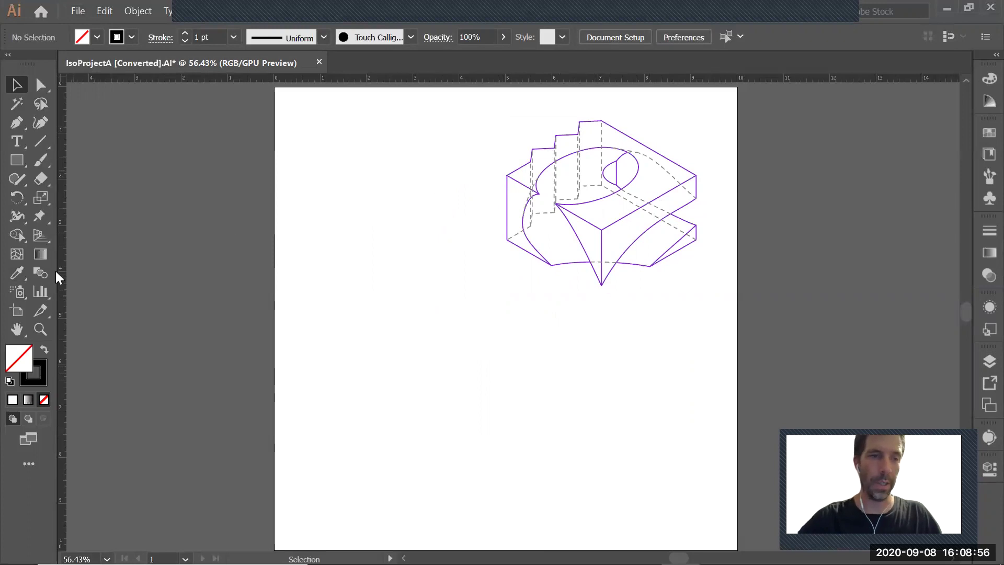
pyautogui.moveTo(63, 283); pyautogui.dragTo(332, 283)
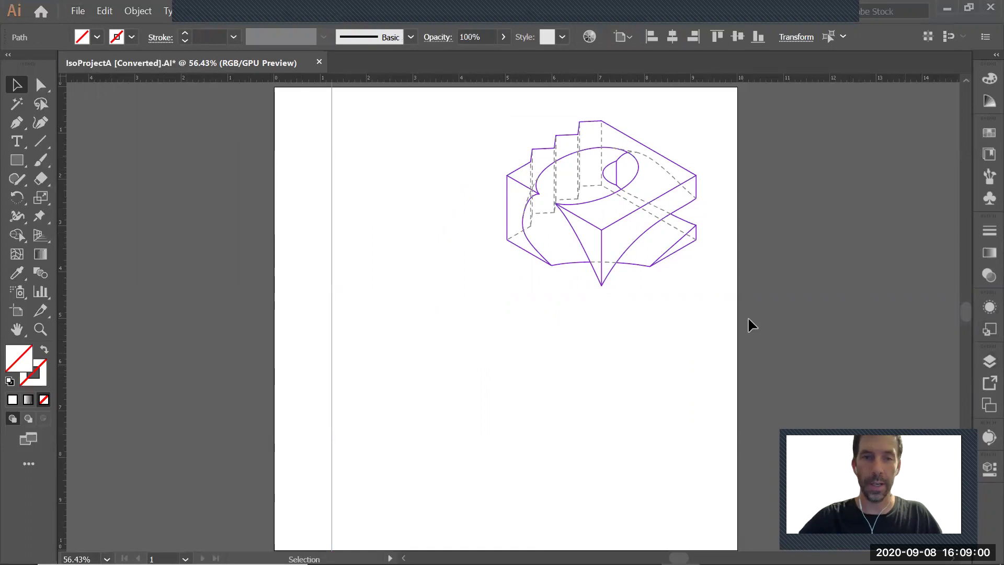
pyautogui.moveTo(354, 81); pyautogui.dragTo(350, 121)
pyautogui.press('ctrl')
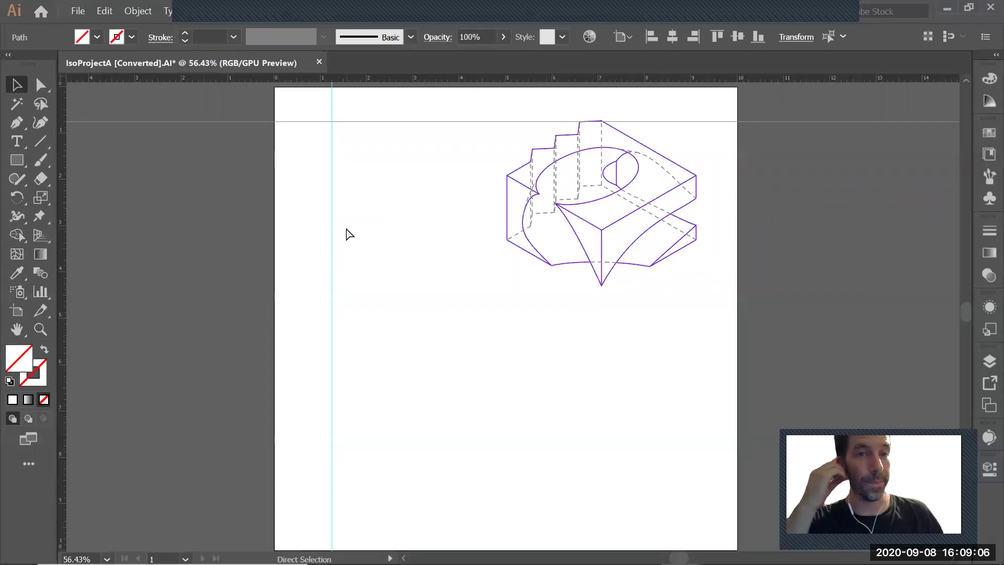
pyautogui.hotkey('ctrl', 'z')
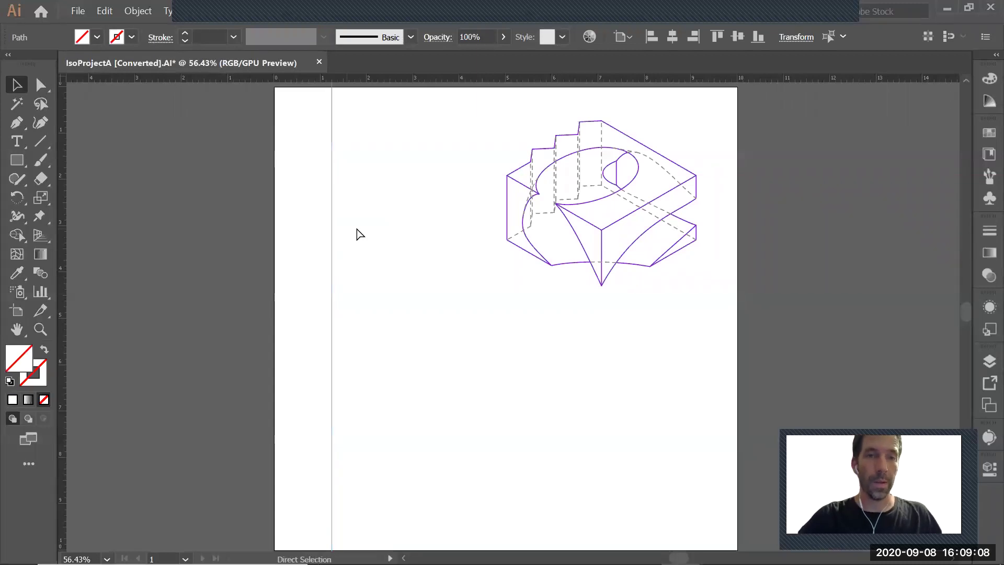
pyautogui.hotkey('ctrl', 'z')
# Enlarge the whole isometric drawing by about 1.4 times from its upper-right corner and shift it slightly left.
pyautogui.moveTo(488, 102); pyautogui.dragTo(744, 316)
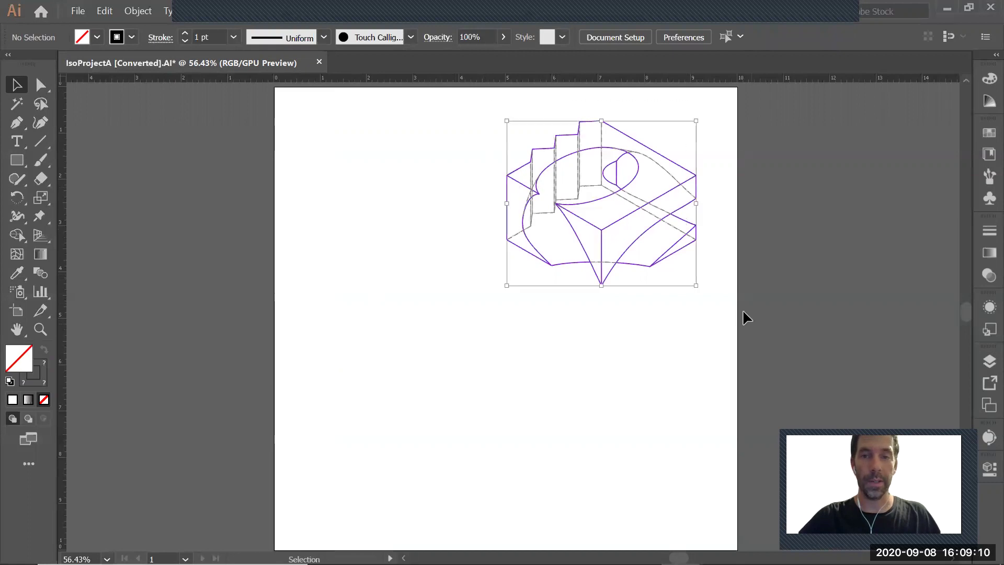
pyautogui.moveTo(506, 287)
pyautogui.mouseDown()
pyautogui.moveTo(410, 345)
pyautogui.moveTo(417, 352)
pyautogui.mouseUp()
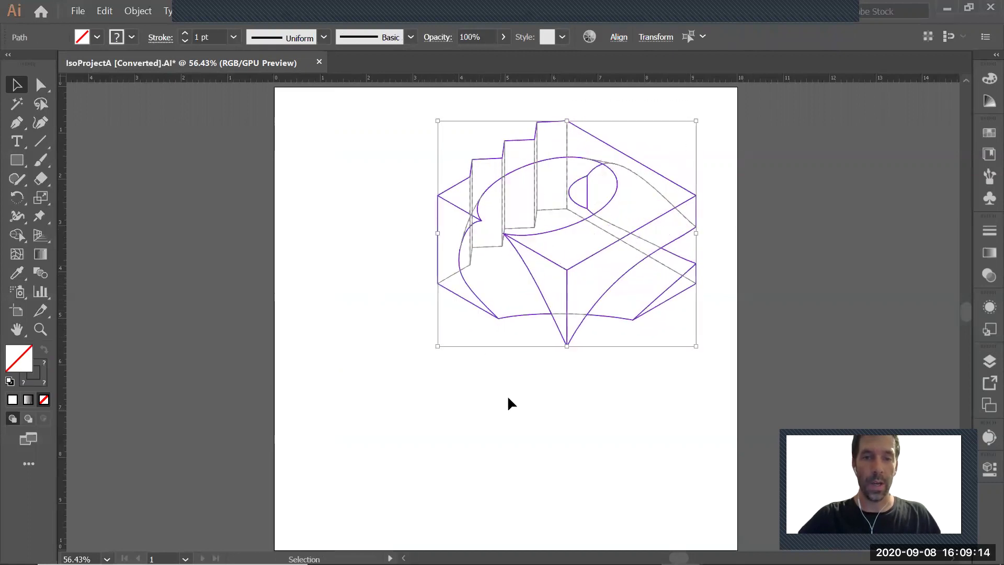
pyautogui.moveTo(572, 269); pyautogui.dragTo(564, 269)
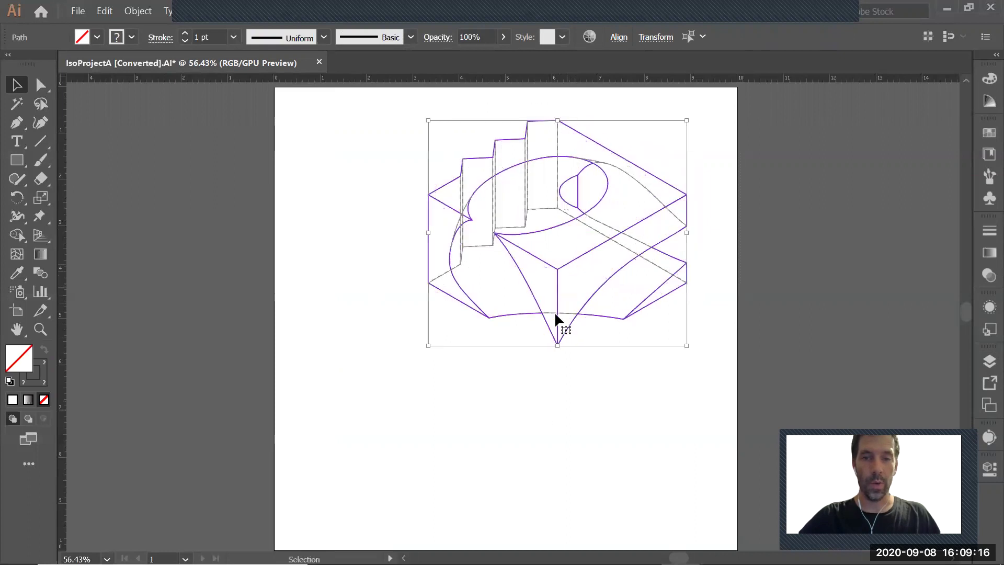
# Deselect the drawing, switch to Rhino and delete the 2D isometric line drawing from the Top view.
pyautogui.click(546, 409)
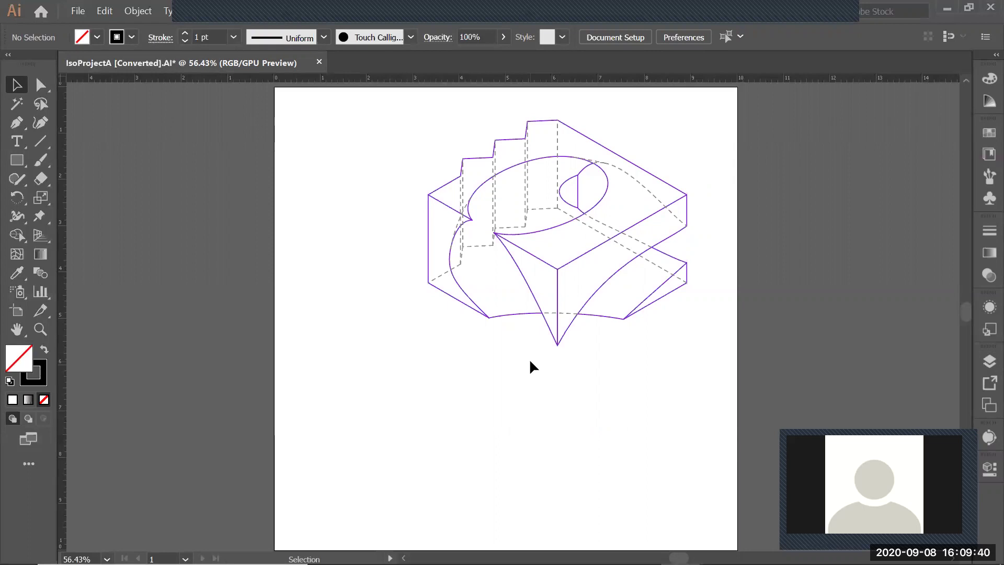
pyautogui.hotkey('alt', 'Tab')
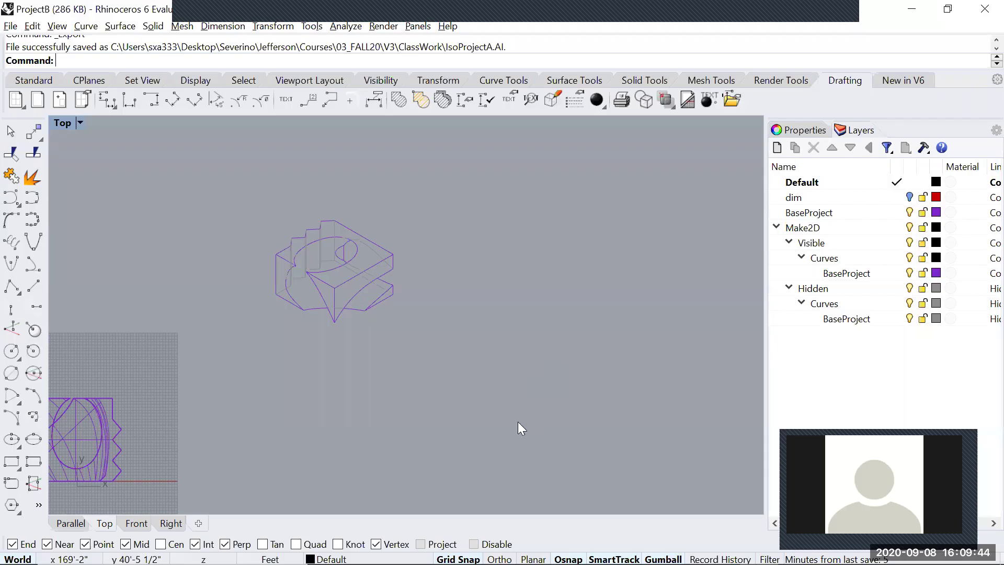
pyautogui.moveTo(515, 412); pyautogui.dragTo(270, 215)
pyautogui.press('Delete')
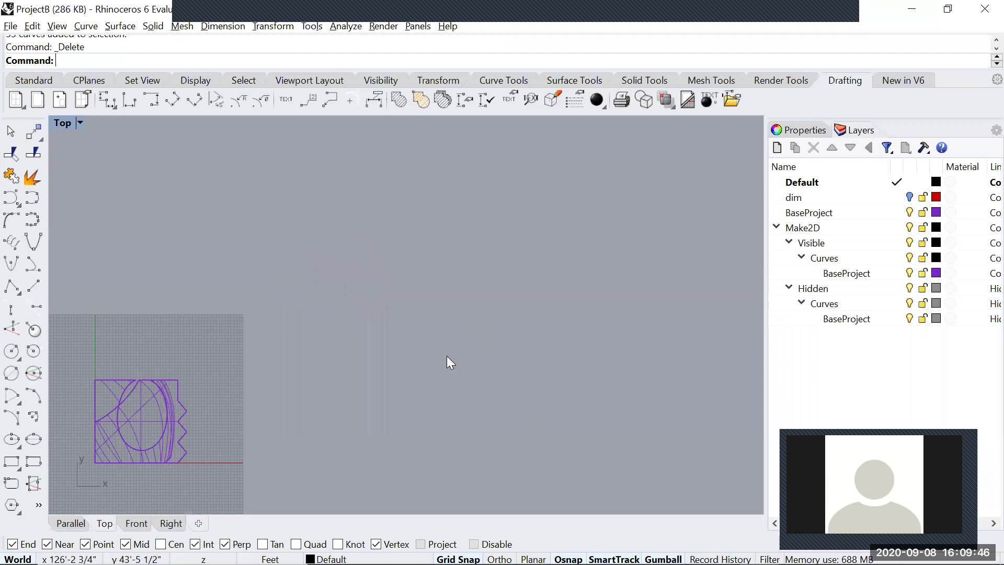
# Go to the Parallel view and set it to the NW isometric.
pyautogui.hotkey('ctrl', 'Tab')
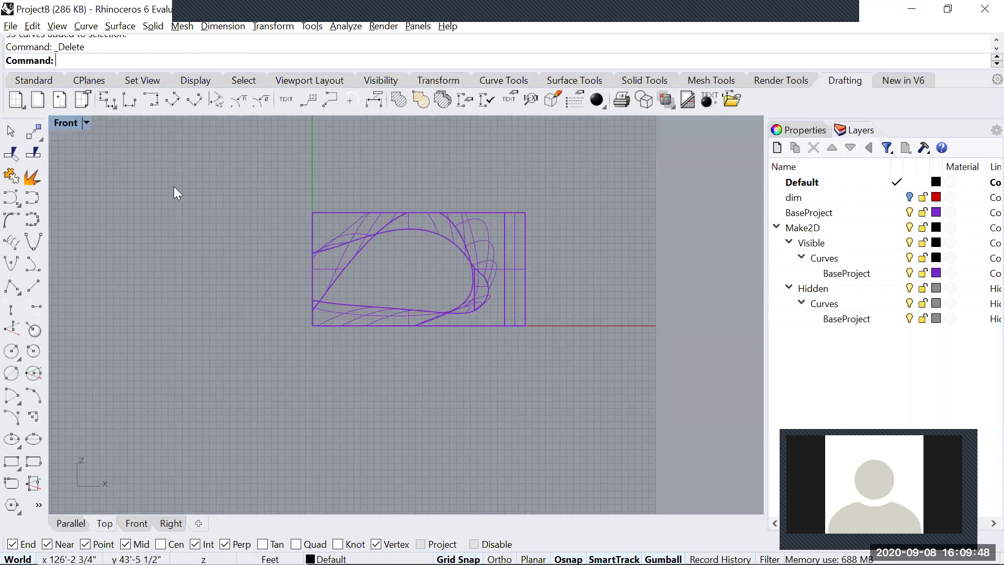
pyautogui.hotkey('ctrl', 'Tab')
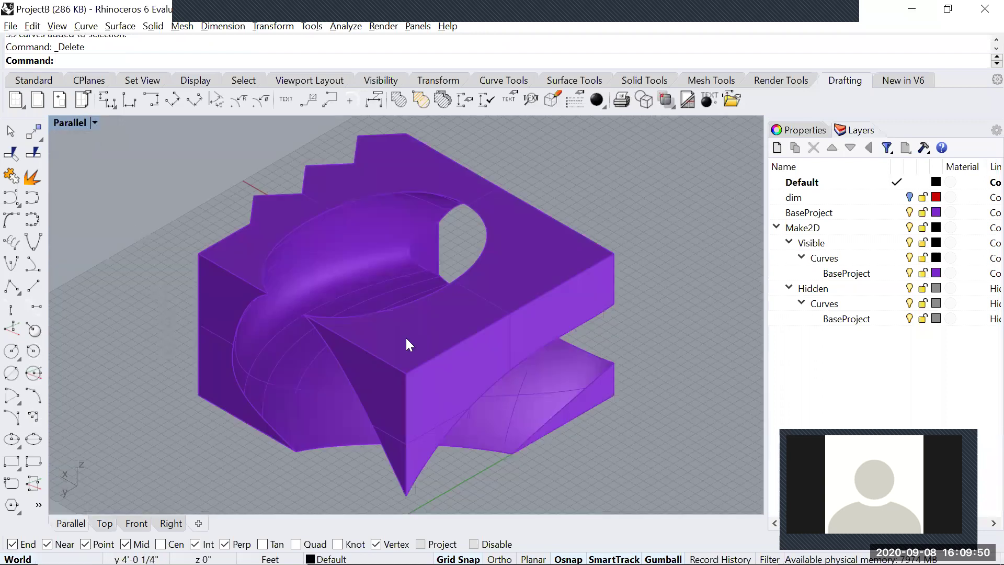
pyautogui.click(94, 123)
pyautogui.moveTo(416, 500)
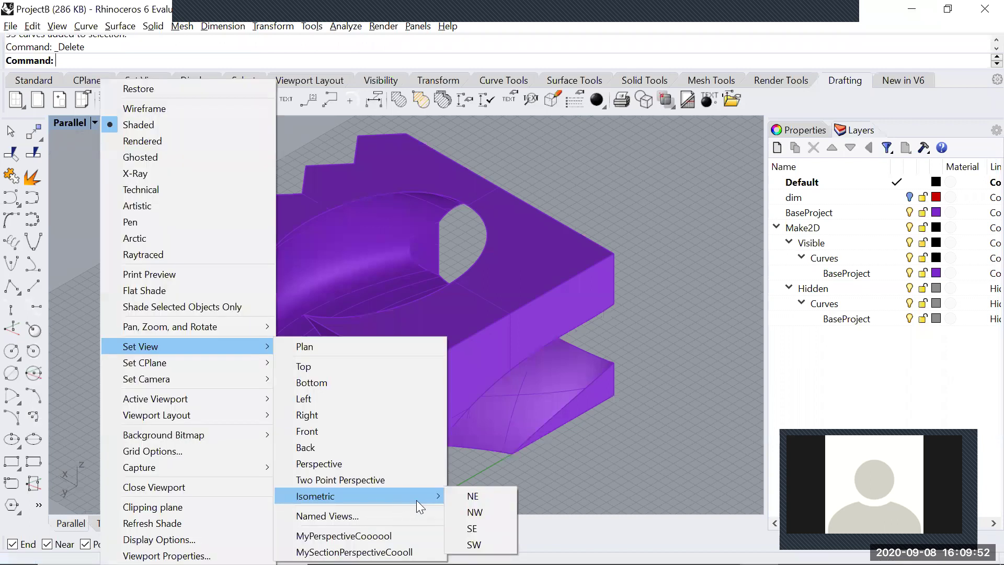
pyautogui.click(491, 511)
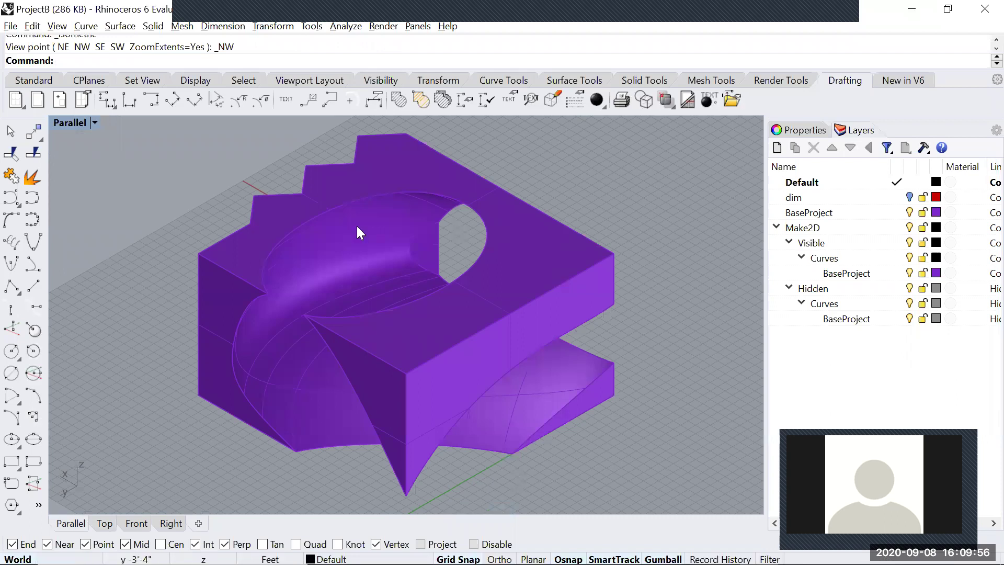
pyautogui.scroll(-1, 357, 231)
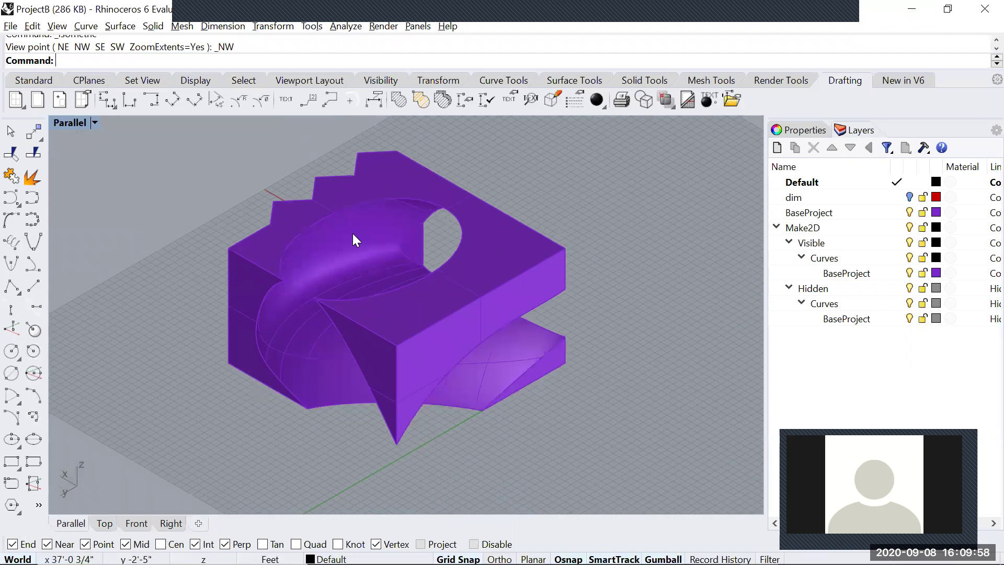
pyautogui.scroll(1, 351, 237)
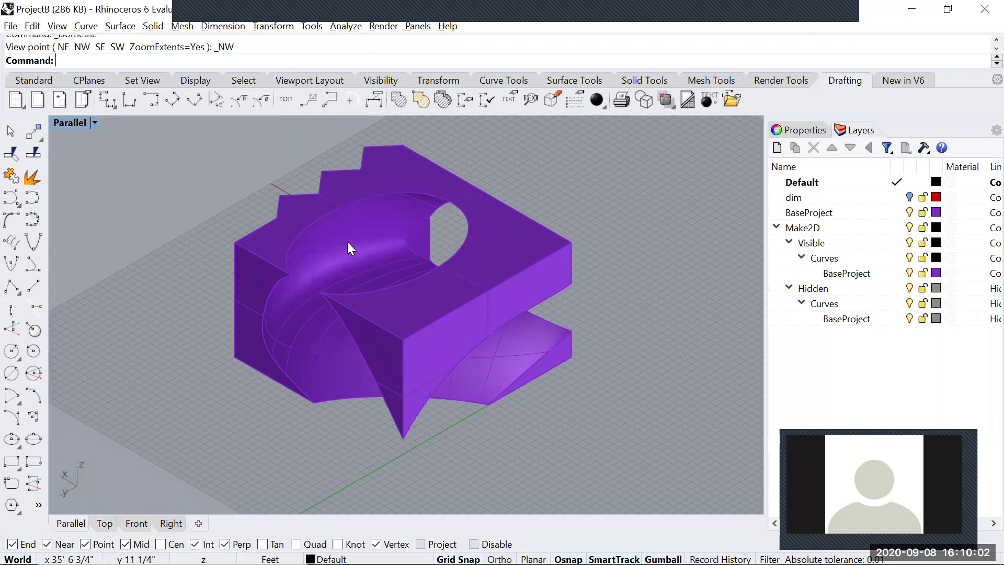
# Show the render settings and widen their panel until all of its fields are readable.
pyautogui.click(537, 102)
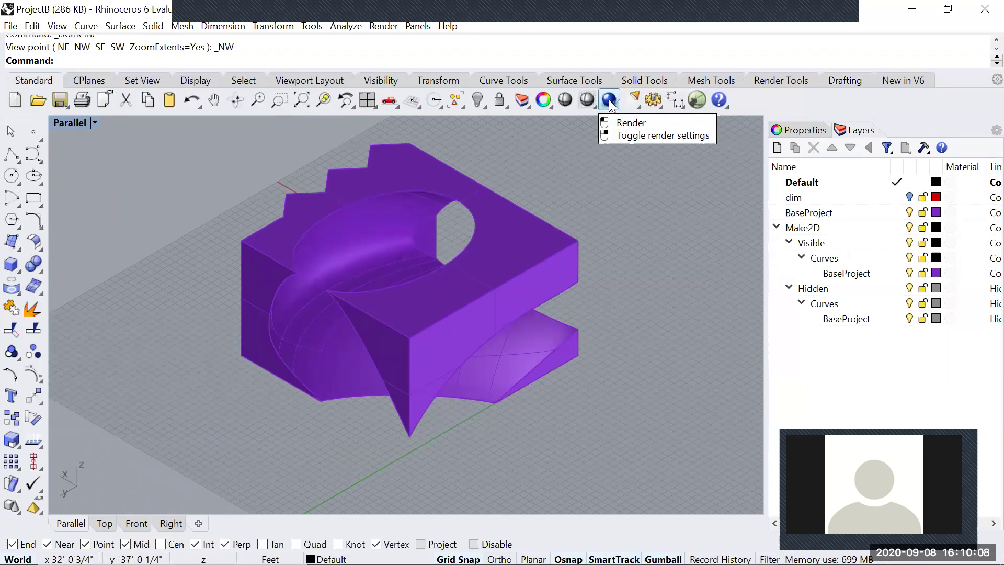
pyautogui.rightClick(611, 103)
pyautogui.moveTo(679, 96); pyautogui.dragTo(727, 146)
pyautogui.moveTo(861, 131); pyautogui.dragTo(728, 216)
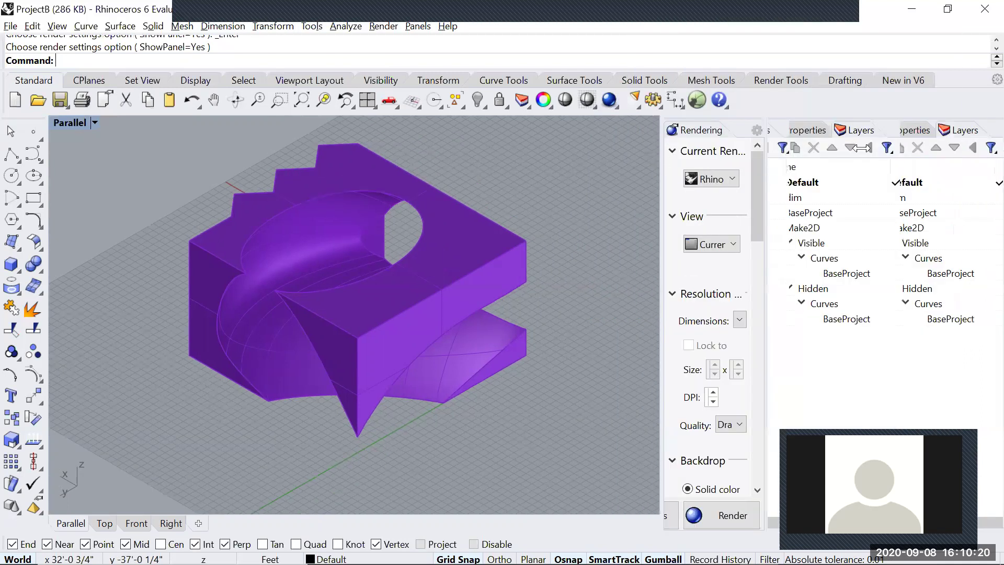
pyautogui.moveTo(790, 218); pyautogui.dragTo(623, 227)
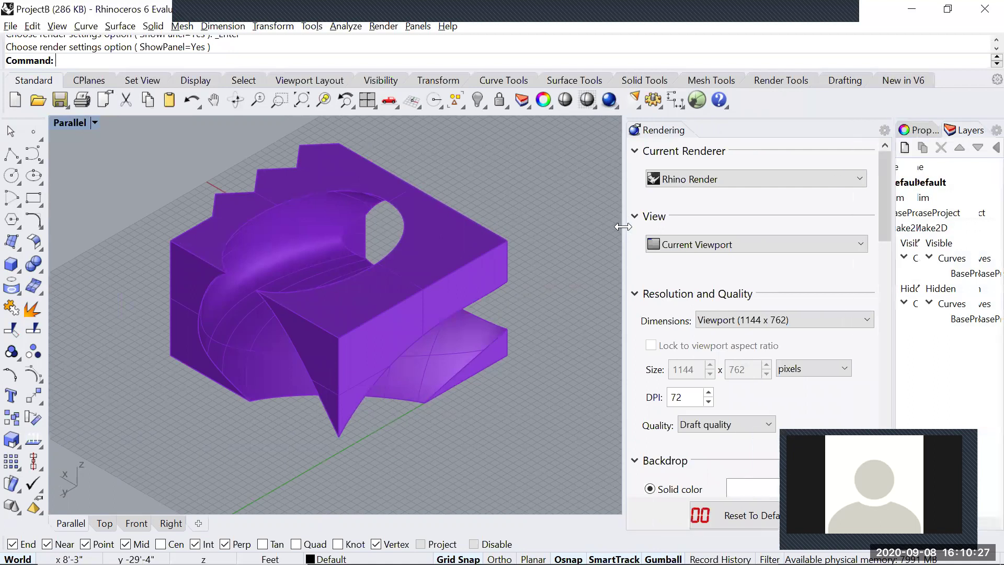
# Choose Rhino Render as the current renderer, check the render view option and center the model in the Parallel view.
pyautogui.click(741, 178)
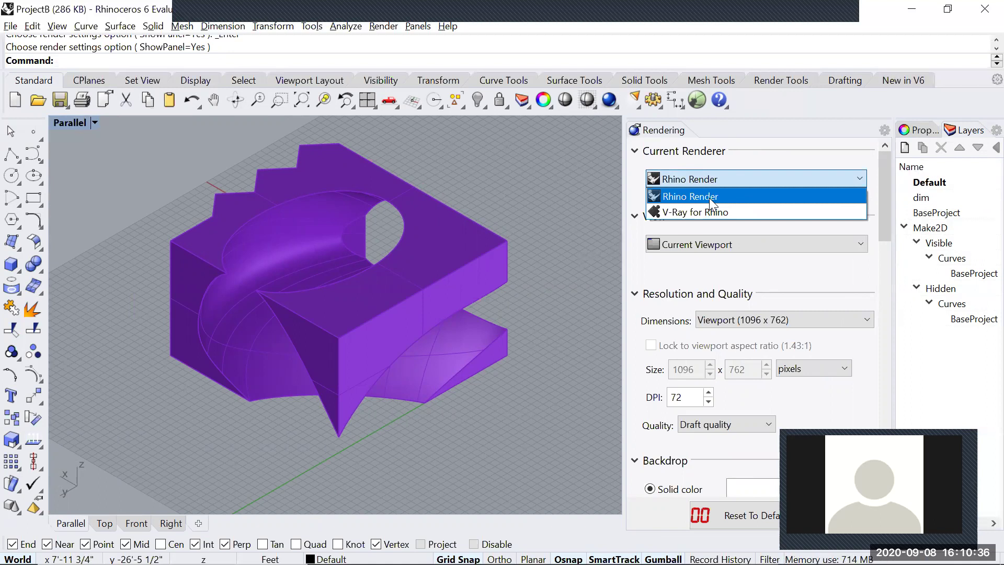
pyautogui.click(709, 196)
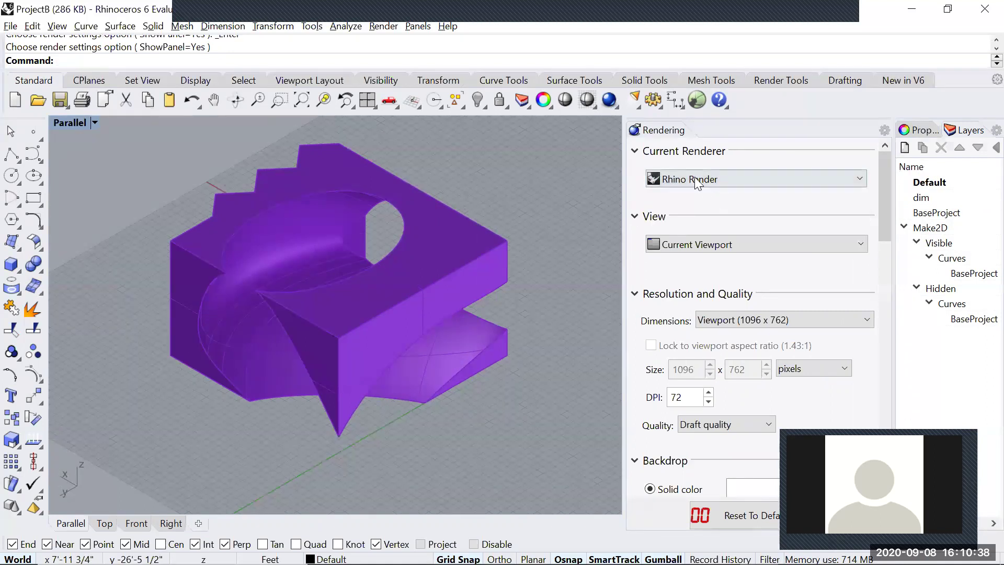
pyautogui.click(680, 245)
pyautogui.click(695, 245)
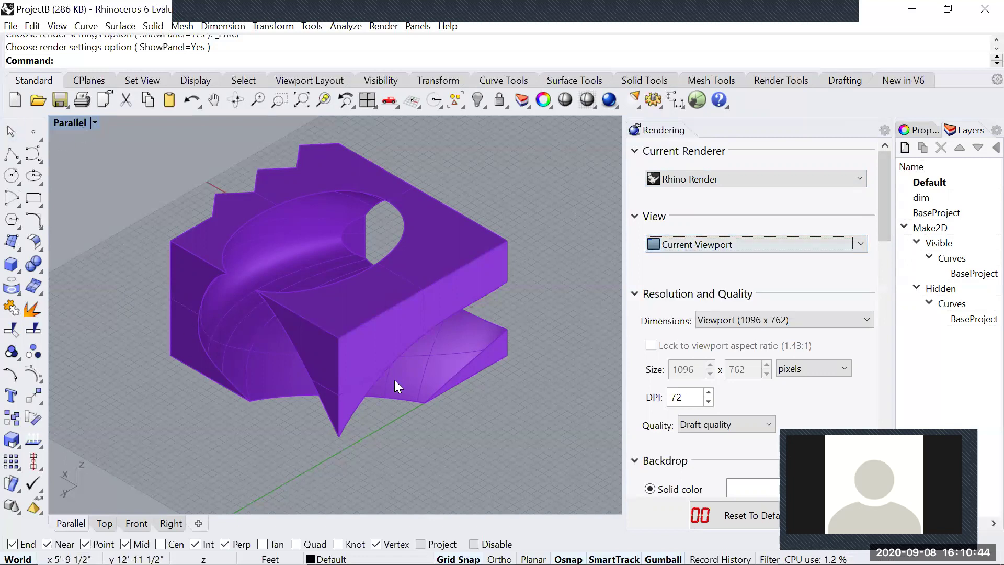
pyautogui.moveTo(386, 265); pyautogui.dragTo(408, 275, button='right')
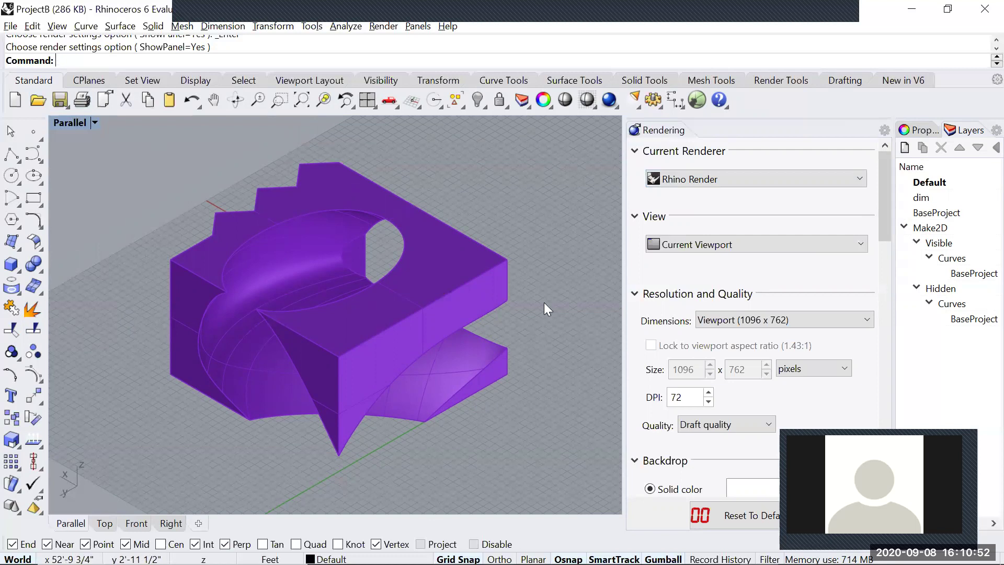
# Widen the Rendering panel further and set the render dimensions to 640 x 480 (4:3).
pyautogui.moveTo(885, 225); pyautogui.dragTo(889, 275)
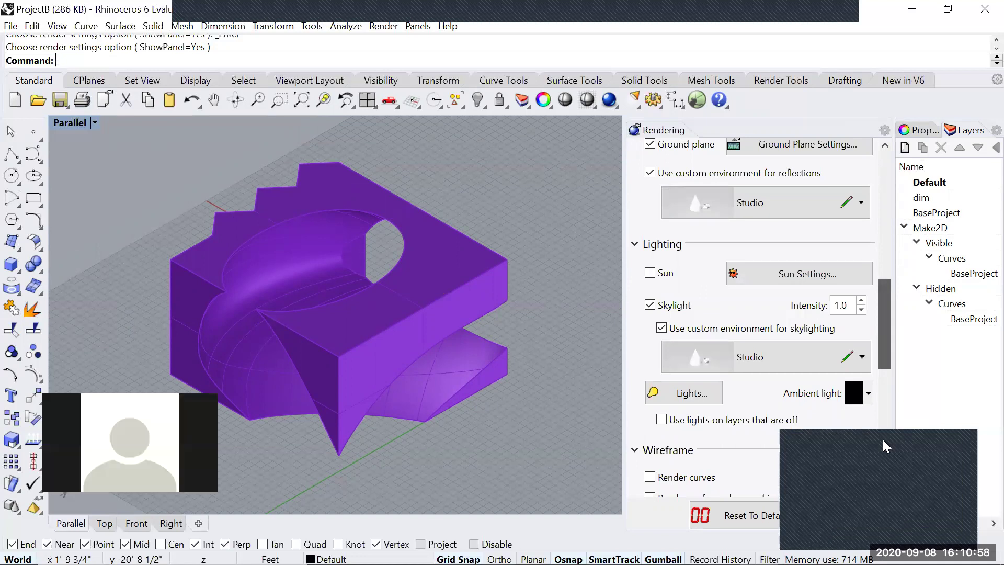
pyautogui.moveTo(625, 332); pyautogui.dragTo(541, 332)
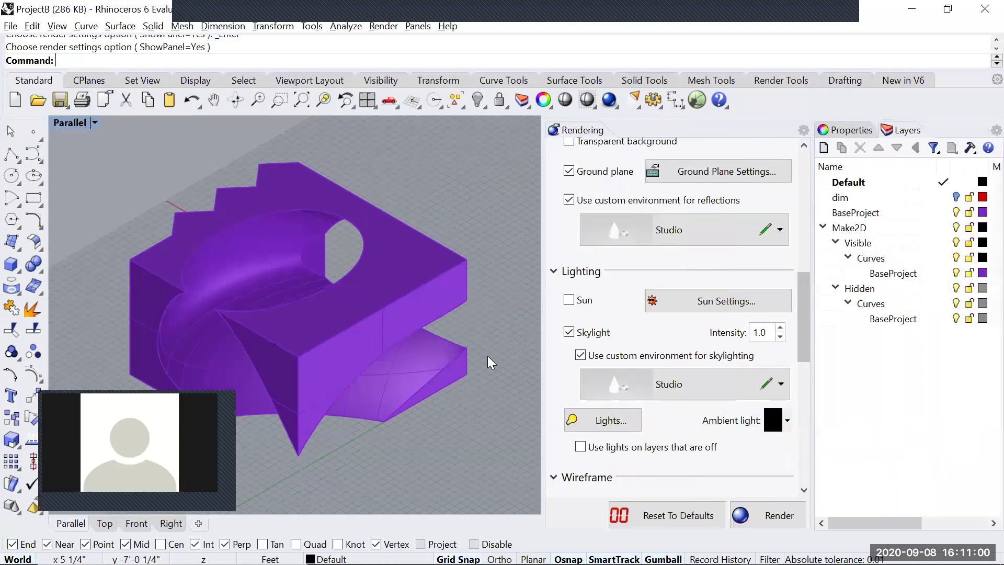
pyautogui.moveTo(806, 243); pyautogui.dragTo(805, 187)
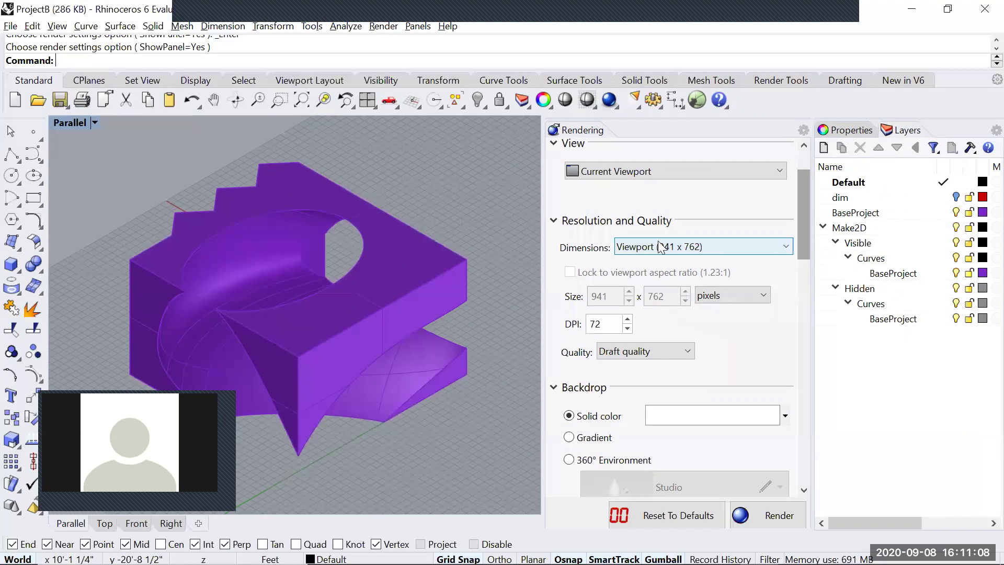
pyautogui.hotkey('alt', 'Down')
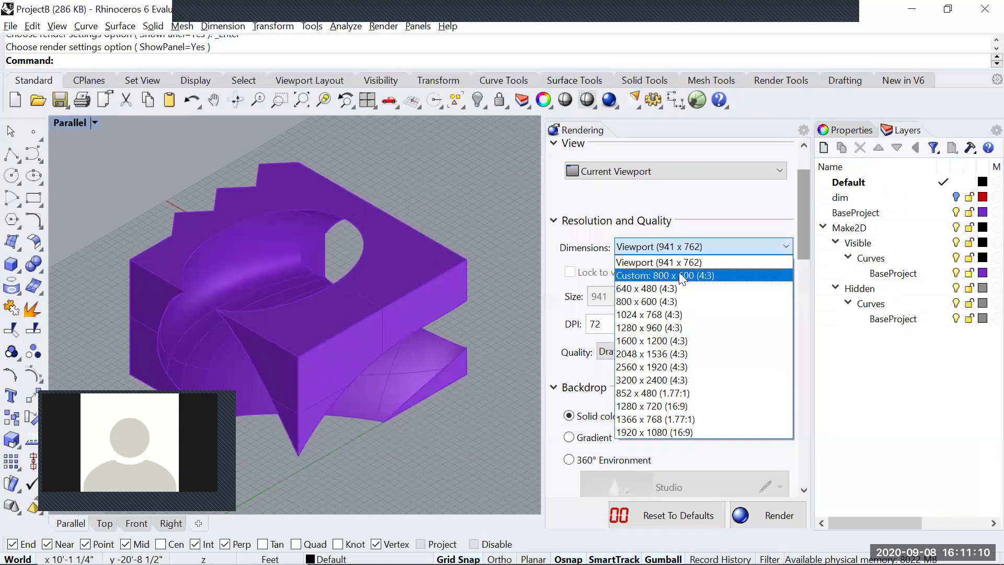
pyautogui.click(644, 288)
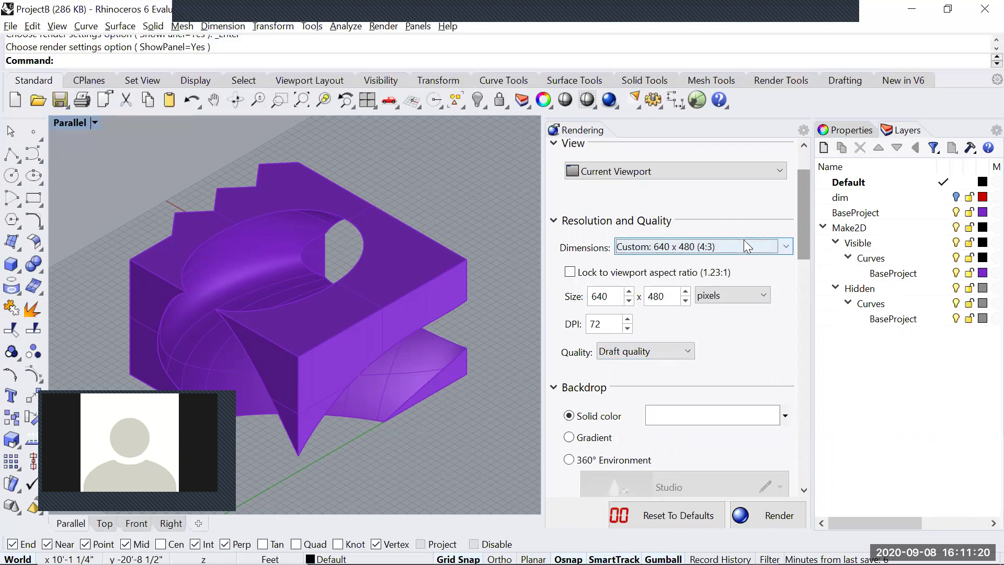
pyautogui.click(718, 245)
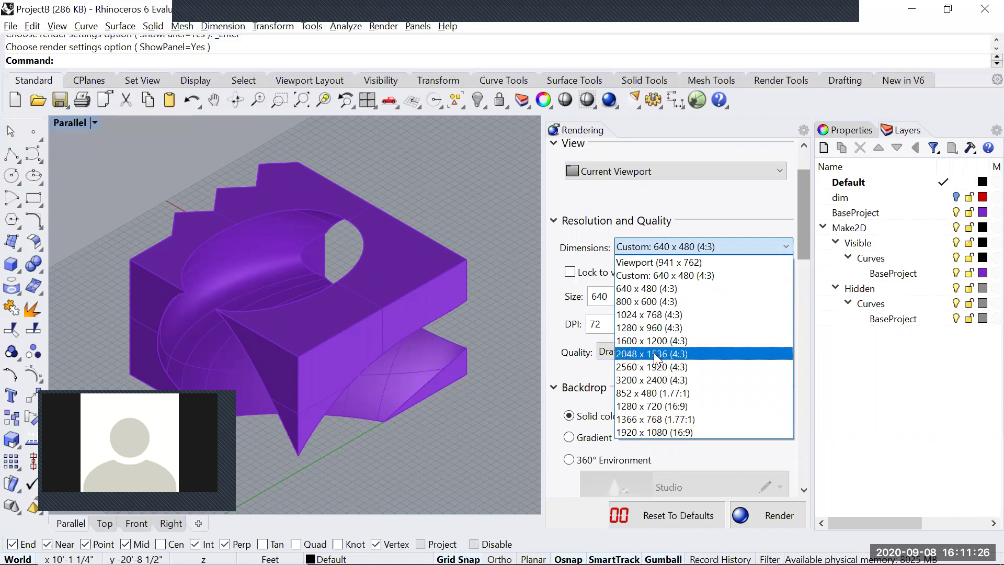
pyautogui.click(683, 241)
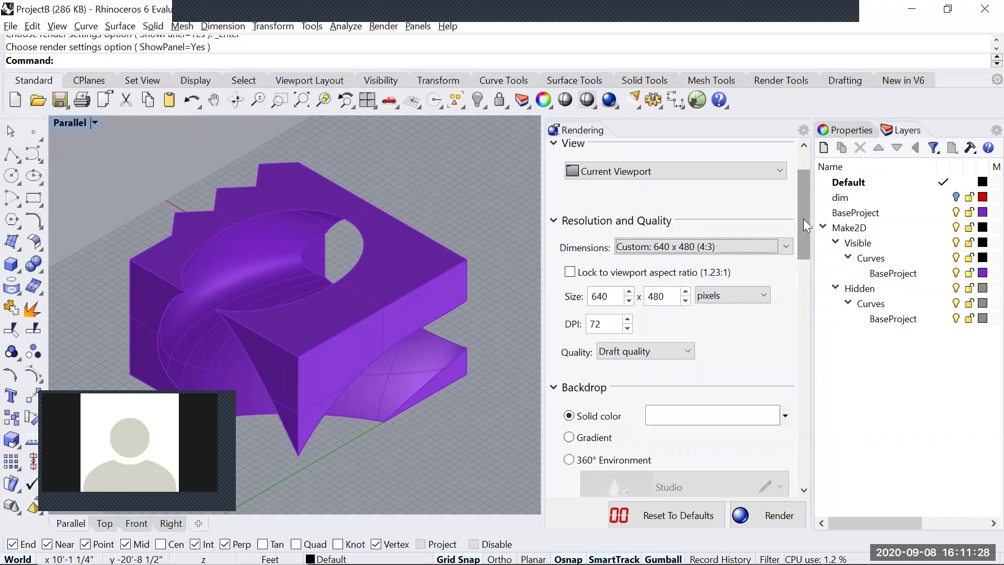
# Try 300 and 150 as the render DPI and return it to 72.
pyautogui.moveTo(803, 219)
pyautogui.mouseDown()
pyautogui.moveTo(806, 254)
pyautogui.moveTo(805, 219)
pyautogui.mouseUp()
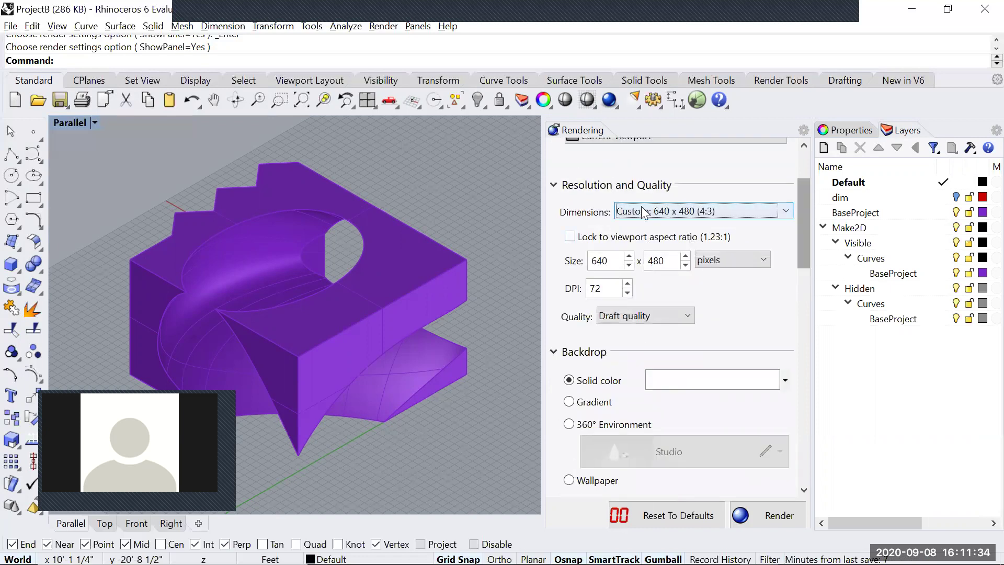
pyautogui.doubleClick(606, 289)
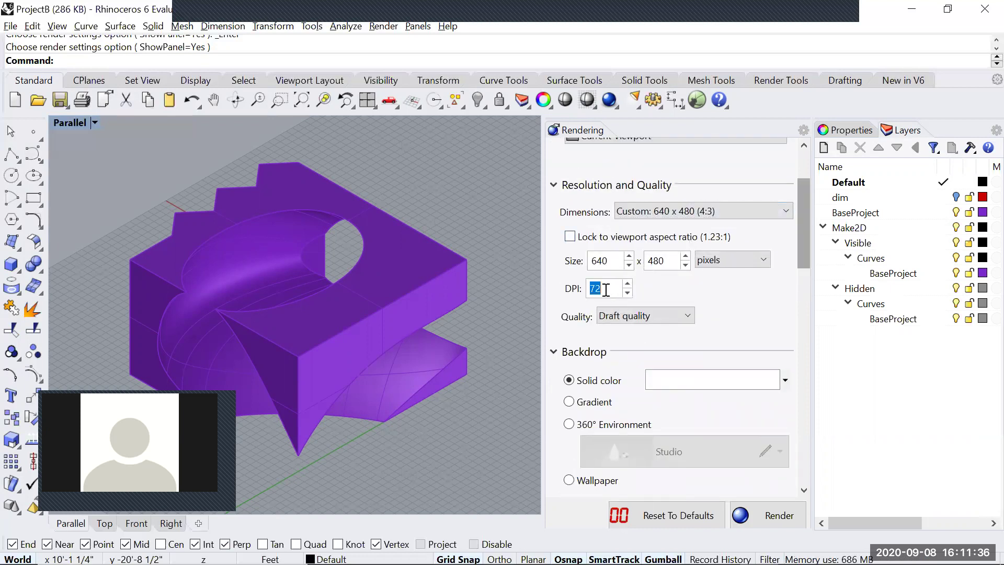
pyautogui.write('300')
pyautogui.doubleClick(610, 290)
pyautogui.write('72')
pyautogui.doubleClick(603, 290)
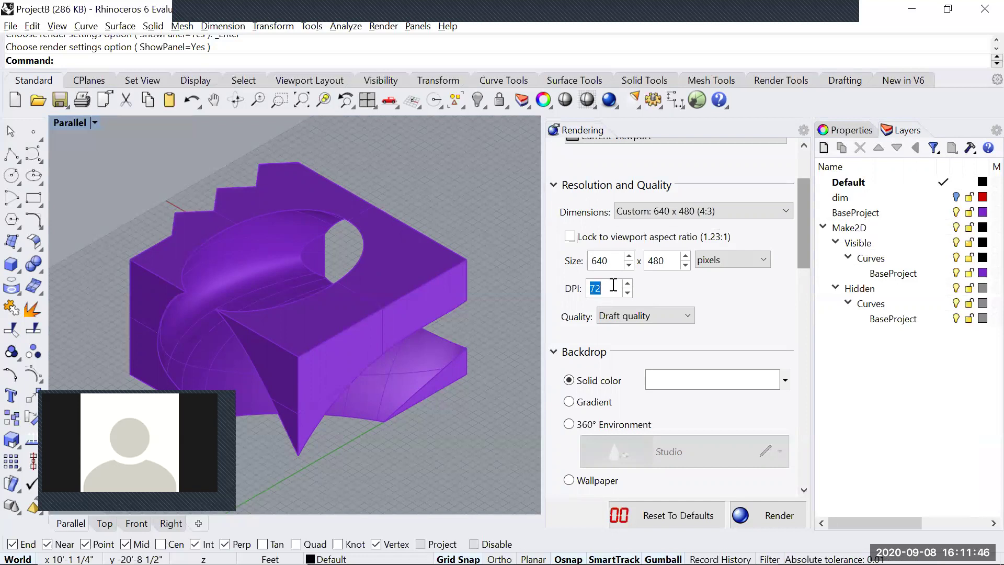
pyautogui.write('150')
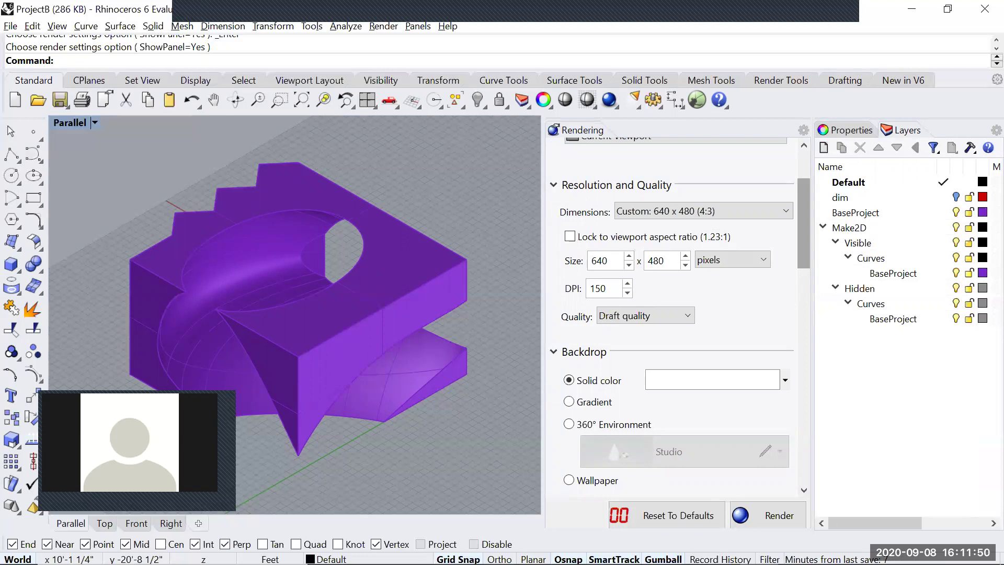
pyautogui.press('BackSpace')
pyautogui.press('BackSpace')
pyautogui.write('300')
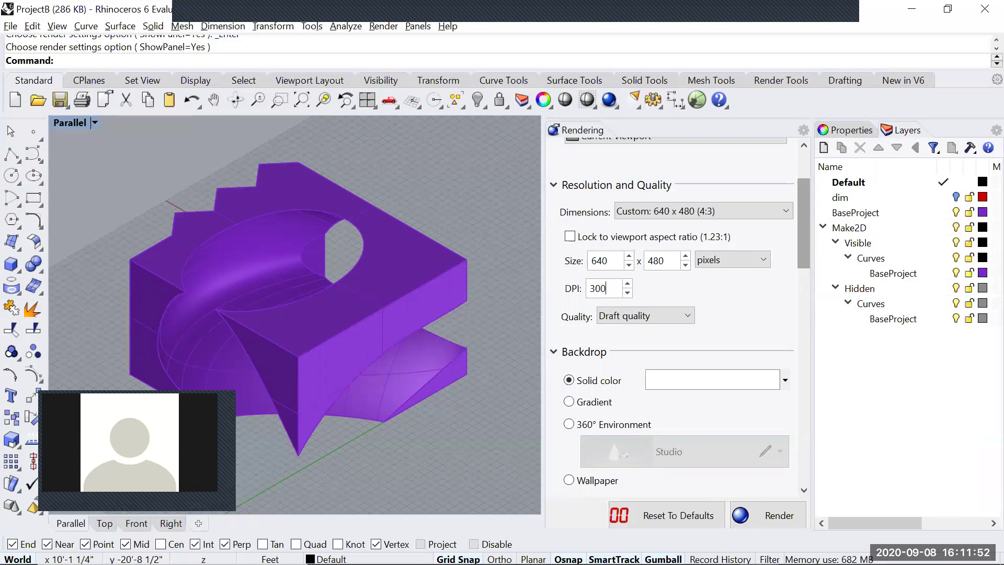
pyautogui.press('BackSpace')
pyautogui.press('BackSpace')
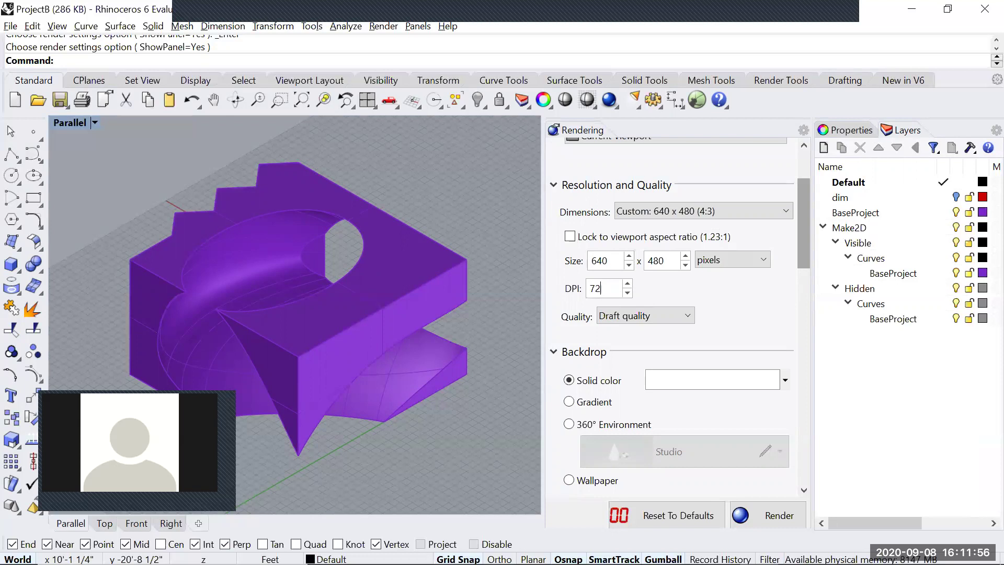
# Examine the render quality levels, the image size and DPI fields, and the backdrop's solid color options.
pyautogui.click(677, 315)
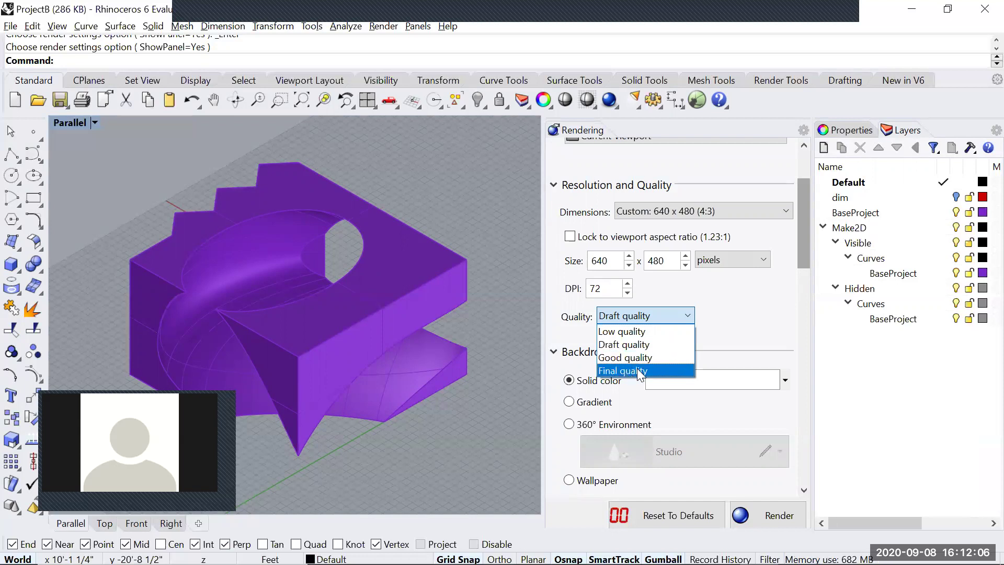
pyautogui.click(756, 317)
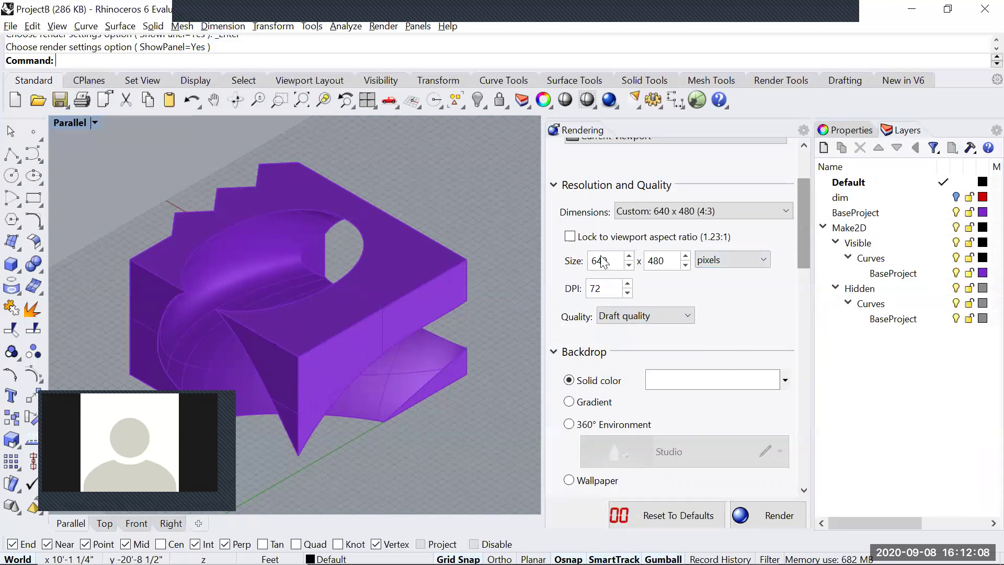
pyautogui.moveTo(609, 262); pyautogui.dragTo(584, 265)
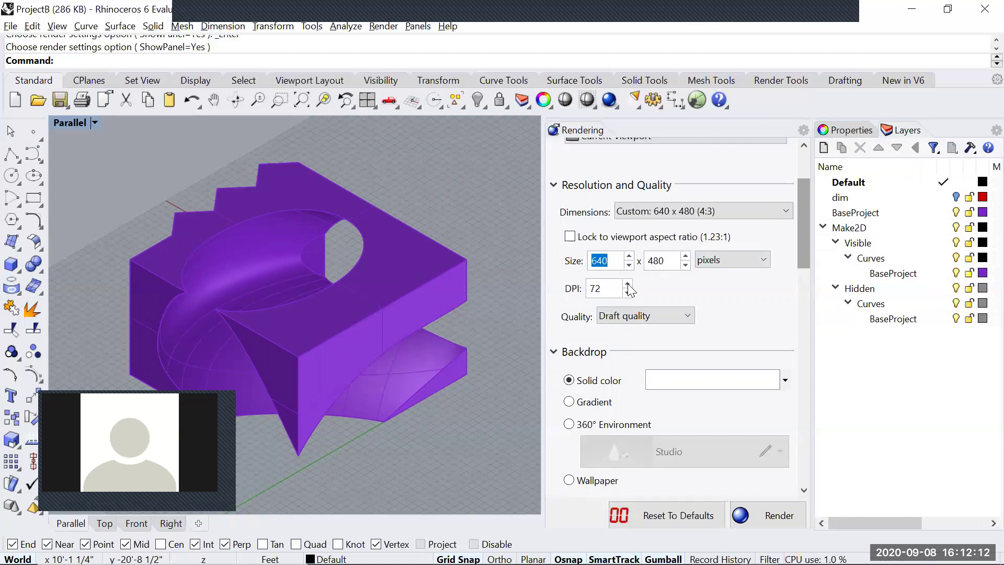
pyautogui.click(605, 288)
pyautogui.click(647, 318)
pyautogui.click(747, 315)
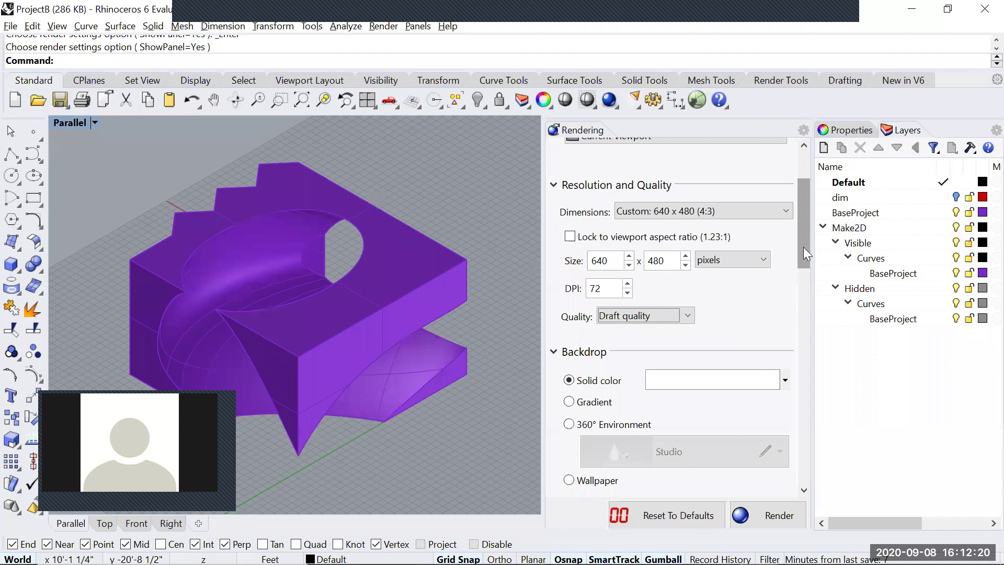
pyautogui.moveTo(803, 246); pyautogui.dragTo(808, 292)
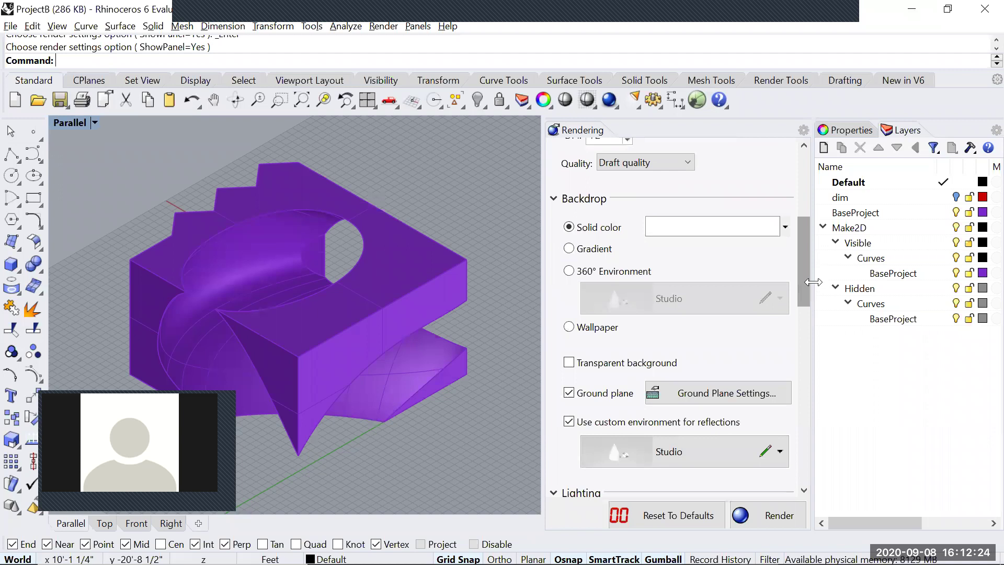
pyautogui.click(787, 228)
pyautogui.click(759, 193)
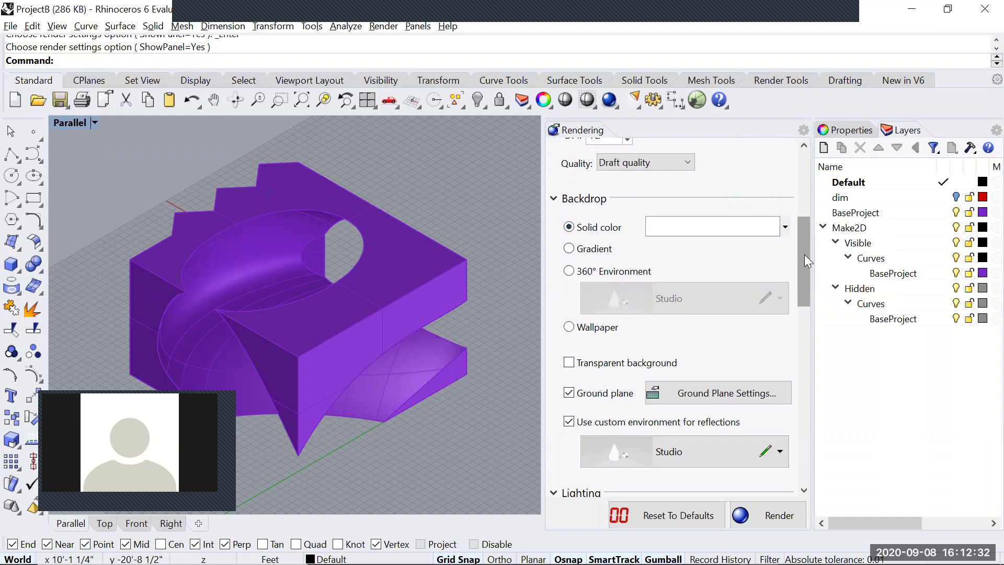
# Enable the transparent background and turn off the ground plane in the render backdrop settings.
pyautogui.moveTo(806, 253); pyautogui.dragTo(803, 261)
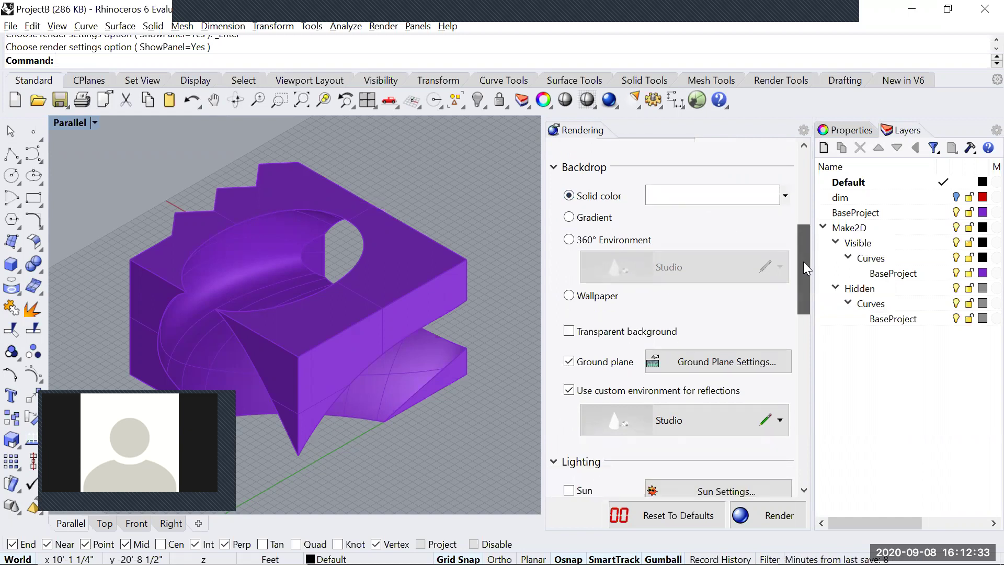
pyautogui.click(570, 333)
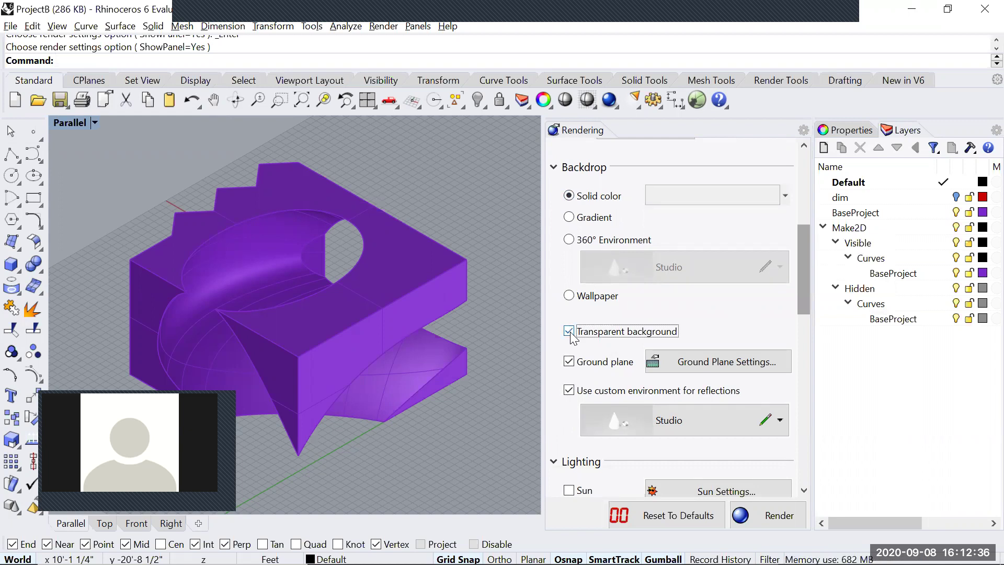
pyautogui.click(569, 362)
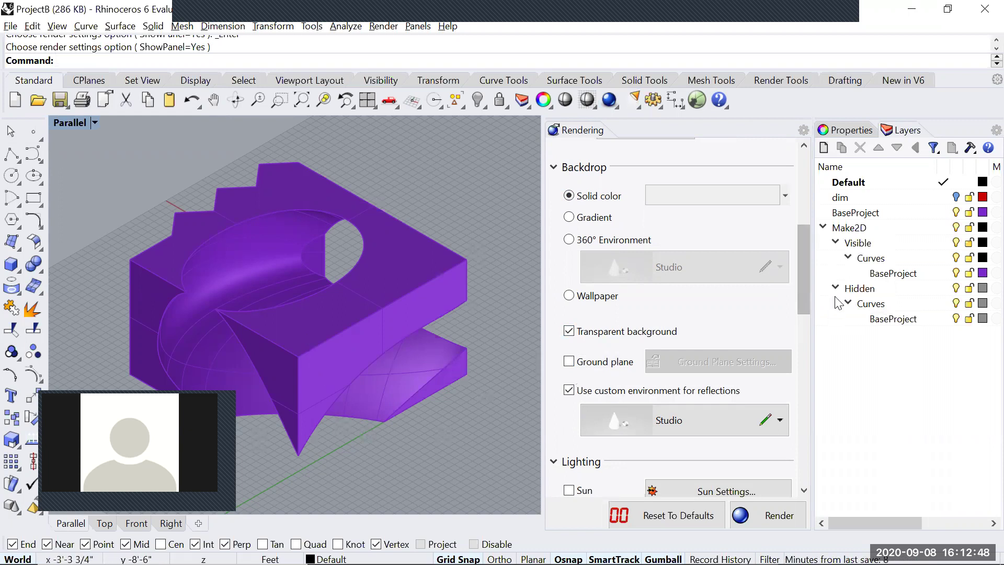
# Check the custom reflection environment options, keep Studio, and look over the lighting and wireframe settings.
pyautogui.moveTo(804, 273); pyautogui.dragTo(803, 288)
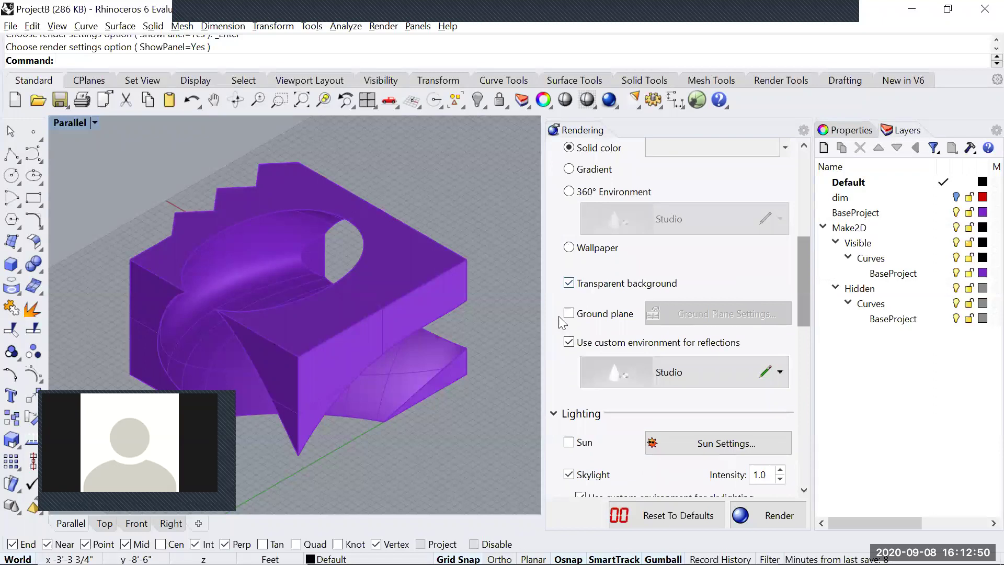
pyautogui.click(780, 372)
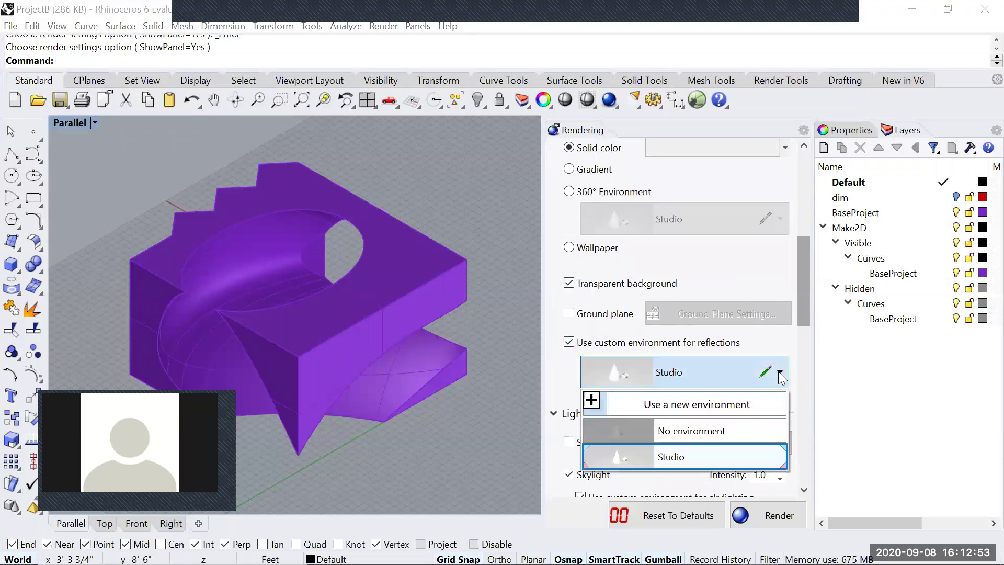
pyautogui.click(672, 457)
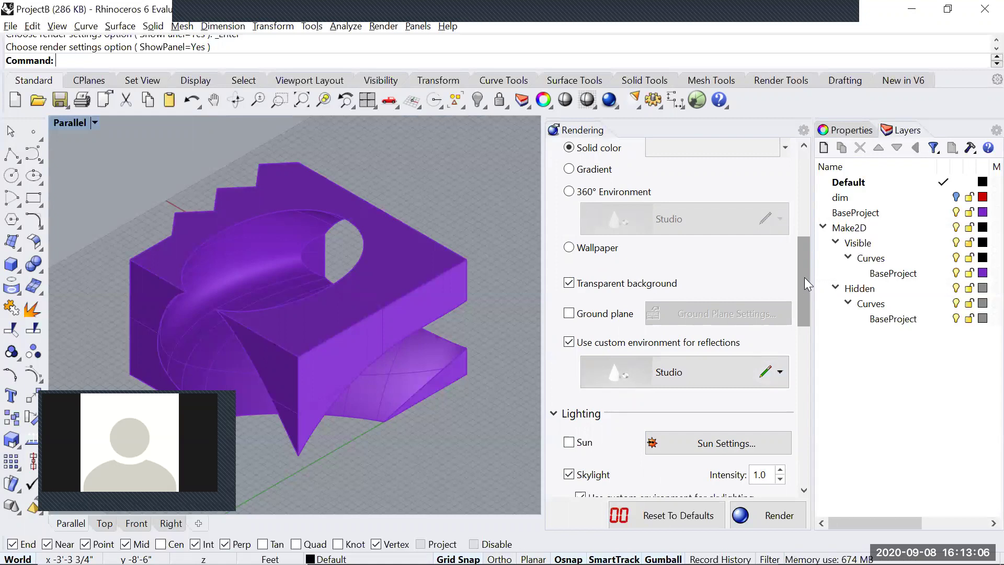
pyautogui.moveTo(805, 277); pyautogui.dragTo(677, 323)
pyautogui.scroll(-2, 677, 323)
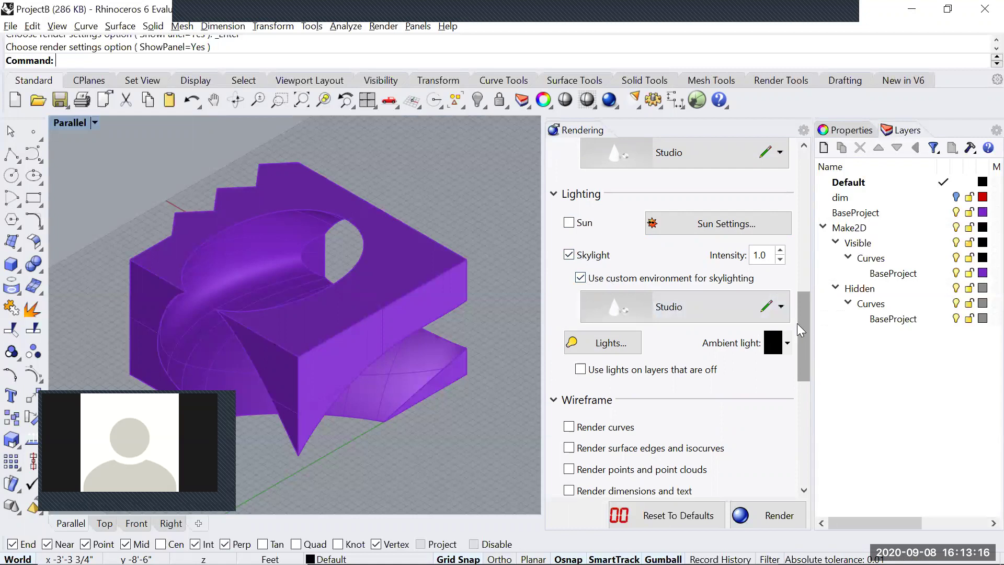
pyautogui.moveTo(800, 331); pyautogui.dragTo(806, 144)
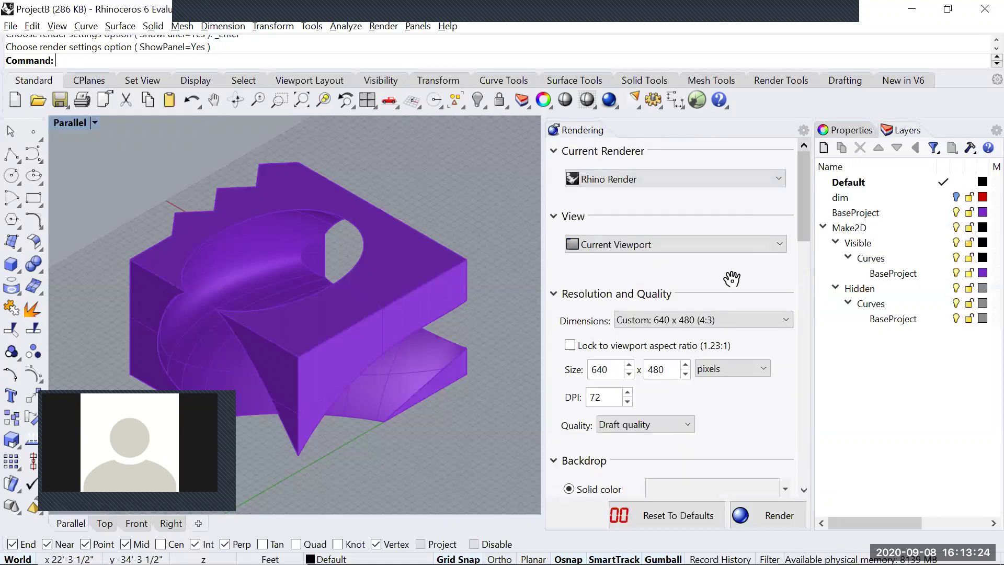
# Render the current view at 640 x 480, inspect the image and close the render window.
pyautogui.click(610, 104)
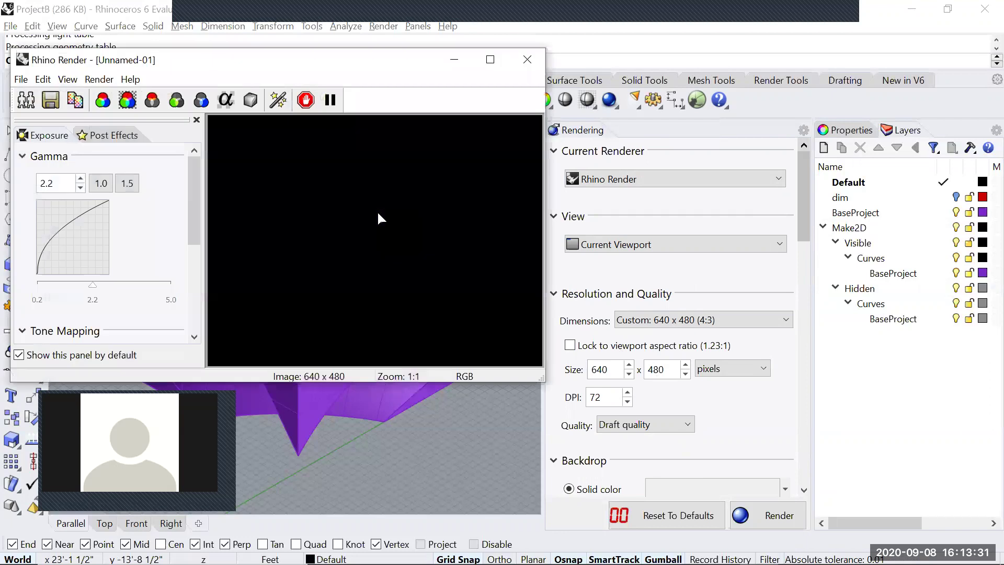
pyautogui.moveTo(345, 60); pyautogui.dragTo(371, 79)
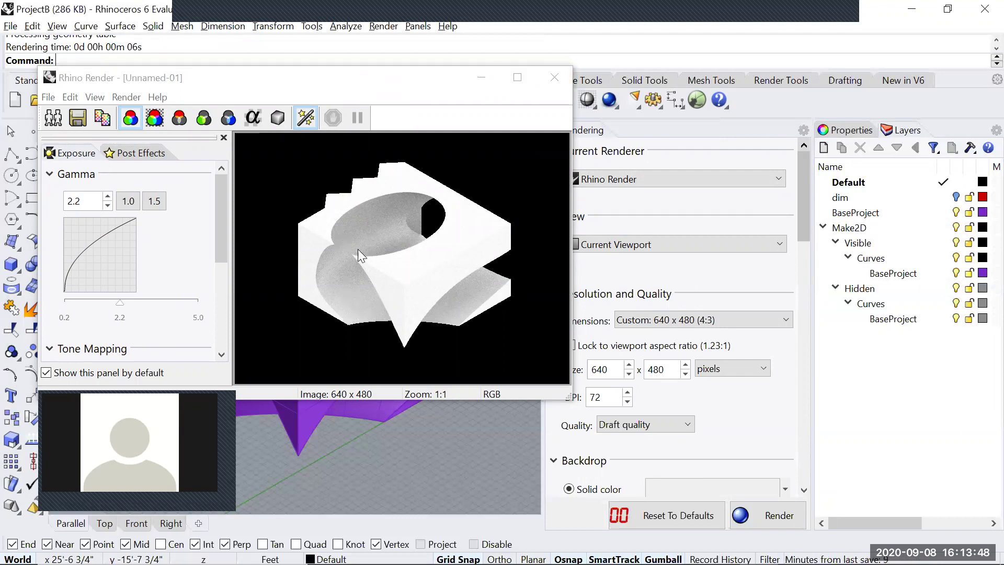
pyautogui.click(555, 78)
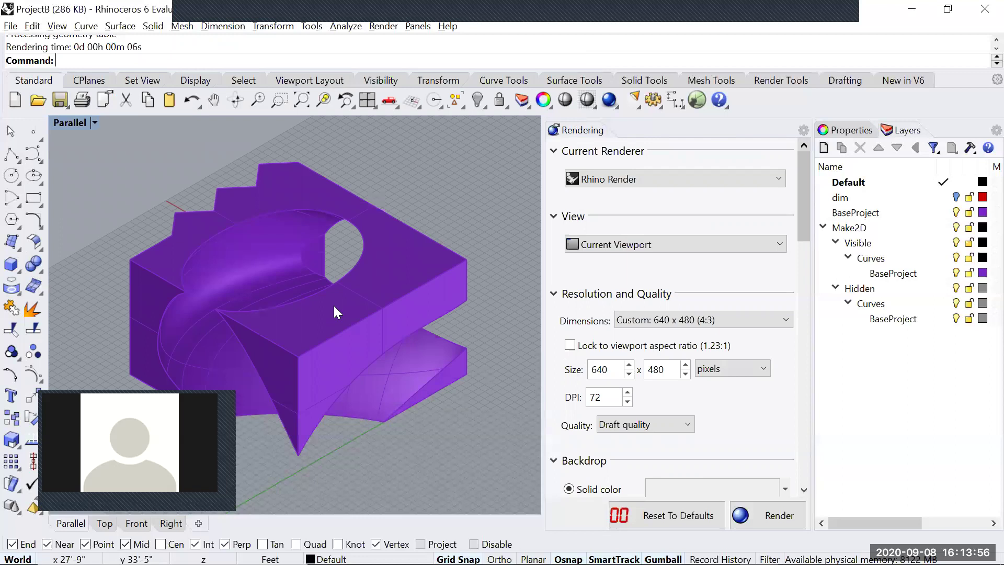
# Purge the unused Make2D layers and check the BaseProject layer by hiding and showing it.
pyautogui.click(422, 276)
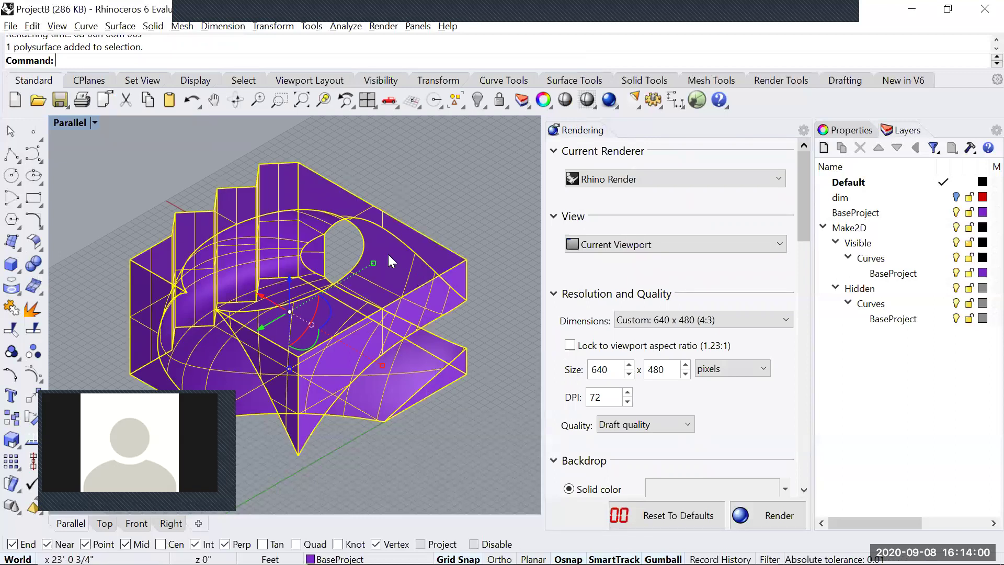
pyautogui.click(417, 195)
pyautogui.write('Purge')
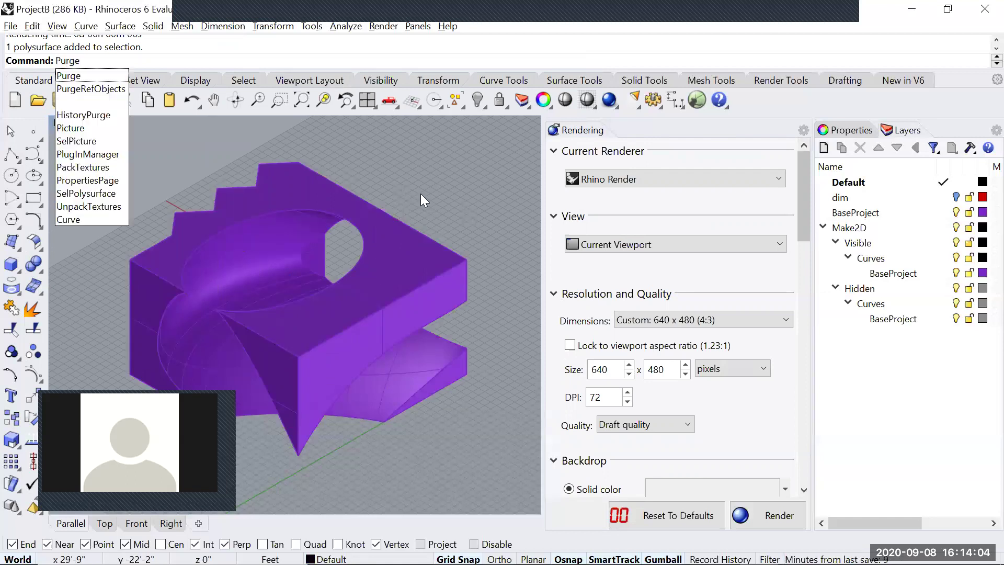
pyautogui.press('Return')
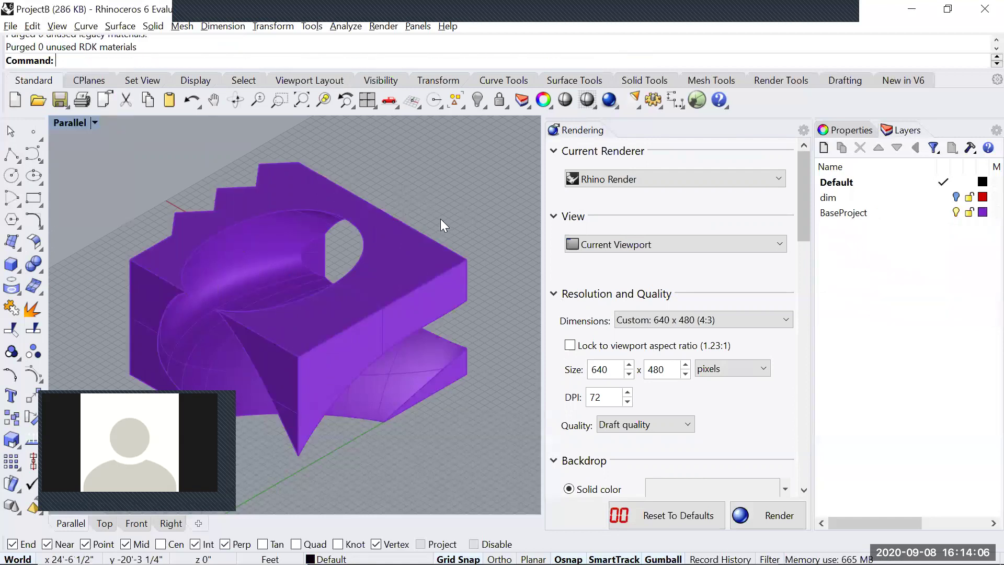
pyautogui.click(957, 213)
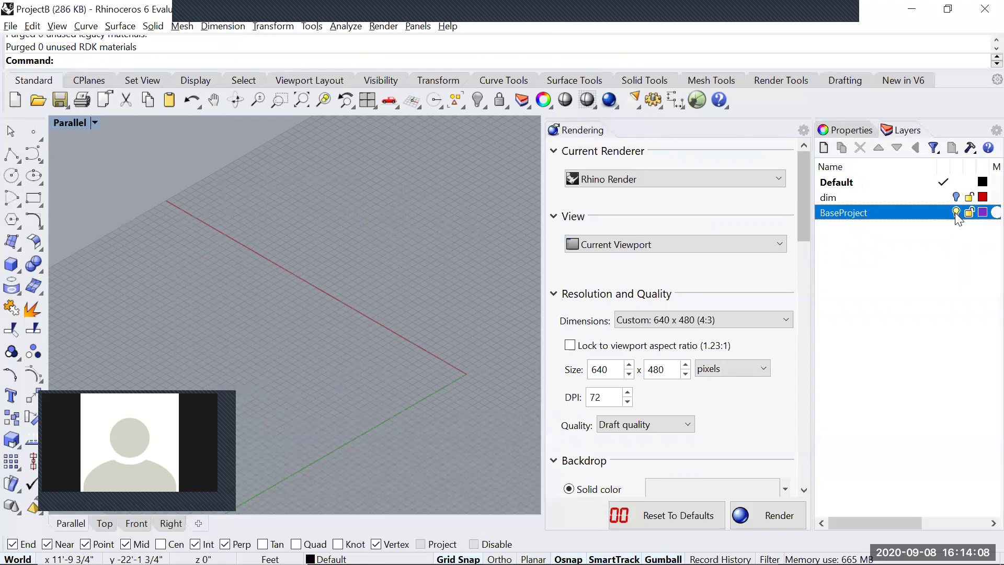
pyautogui.click(957, 212)
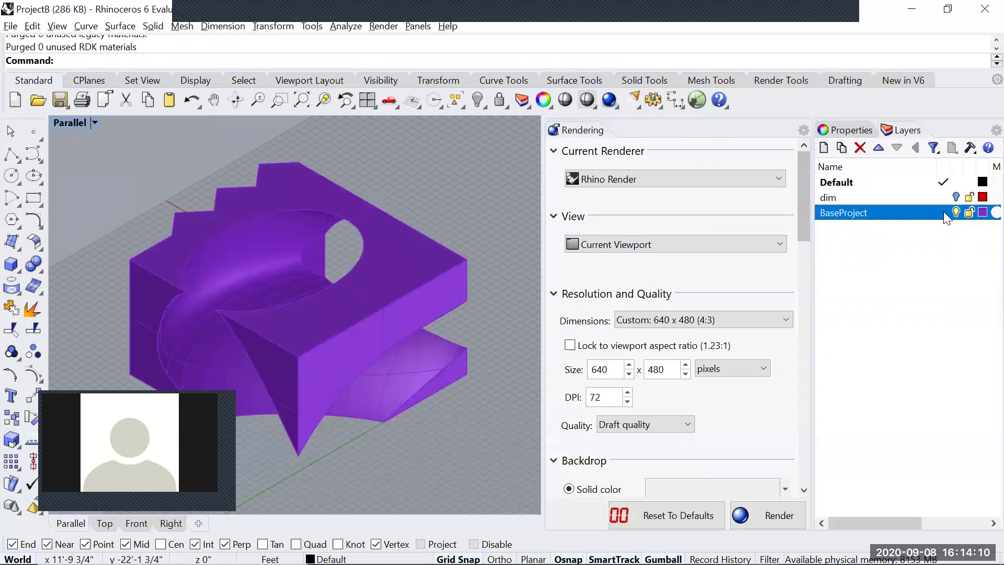
# Narrow the layer list's name column to reveal the Material column and rename the BaseProject layer as ProjectB.
pyautogui.moveTo(937, 167); pyautogui.dragTo(884, 167)
pyautogui.click(845, 211)
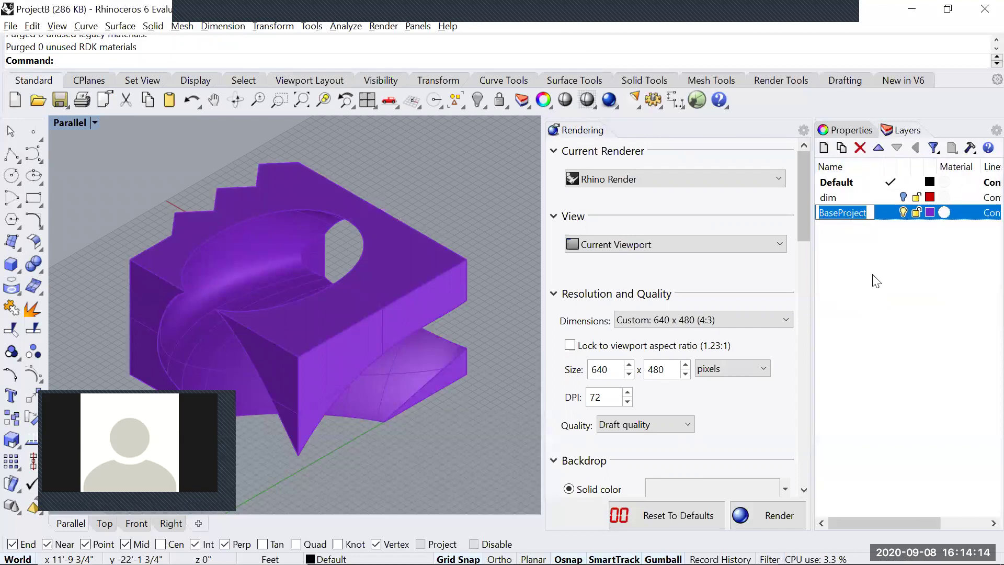
pyautogui.write('ProjectA')
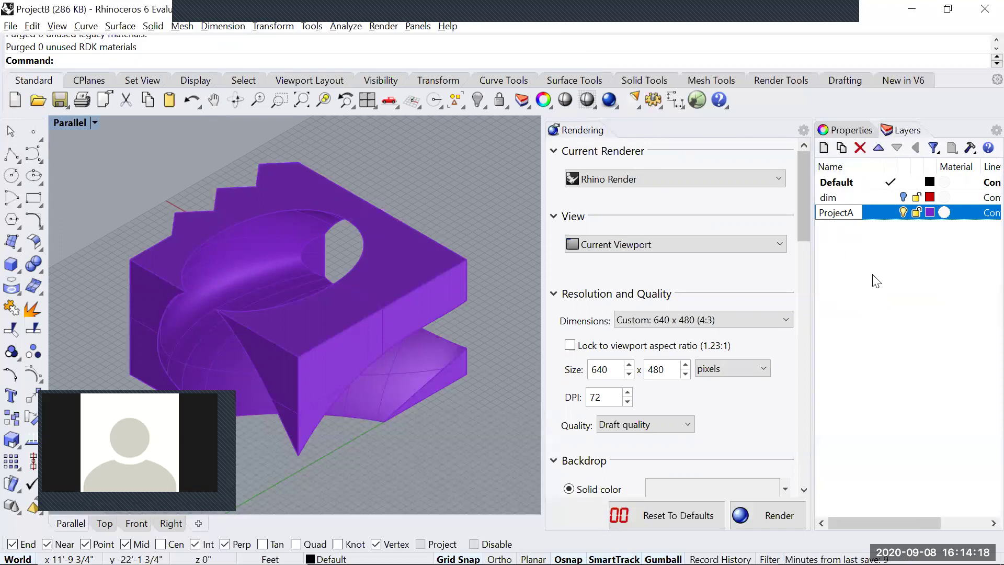
pyautogui.press('BackSpace')
pyautogui.write('B')
pyautogui.press('Return')
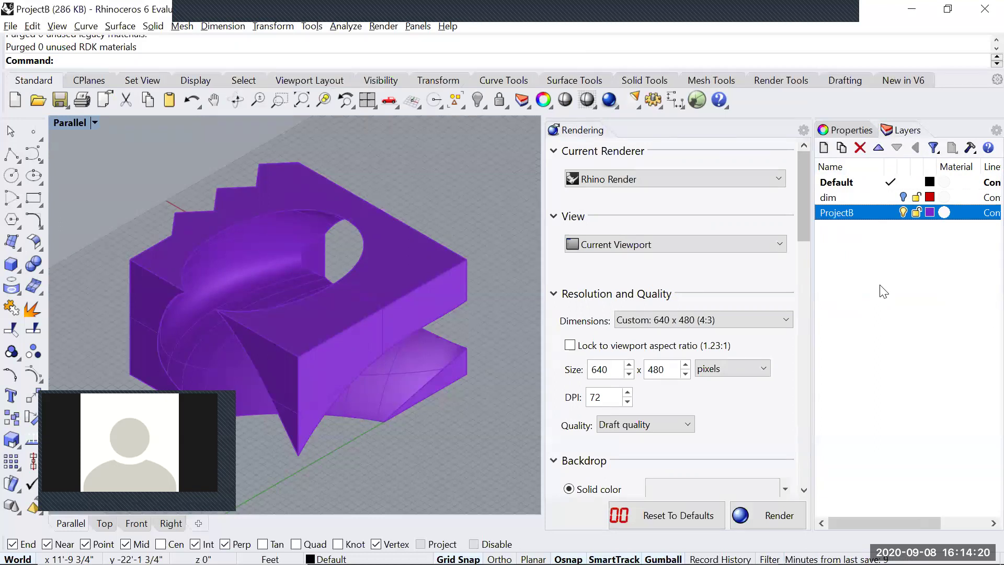
pyautogui.click(929, 212)
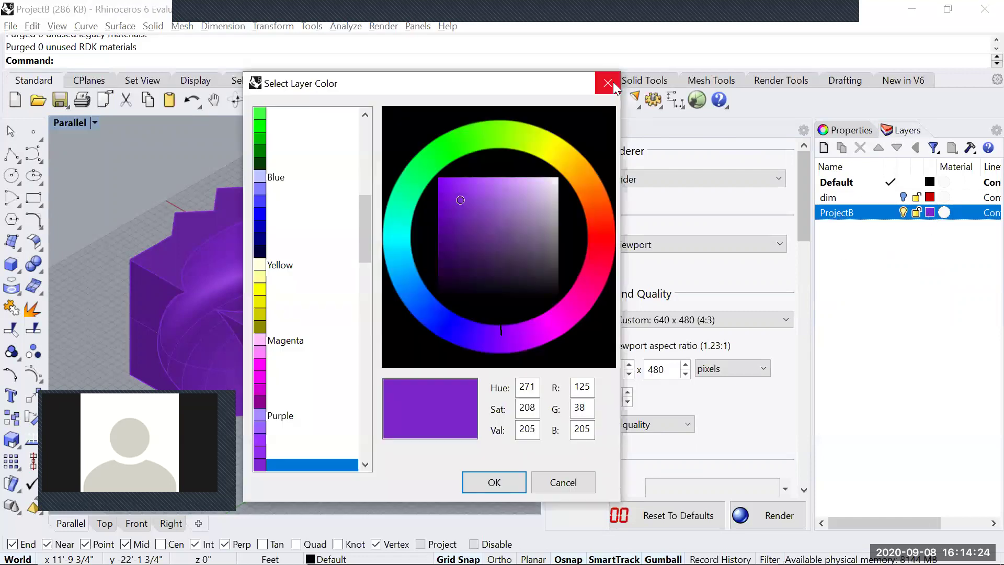
pyautogui.click(607, 82)
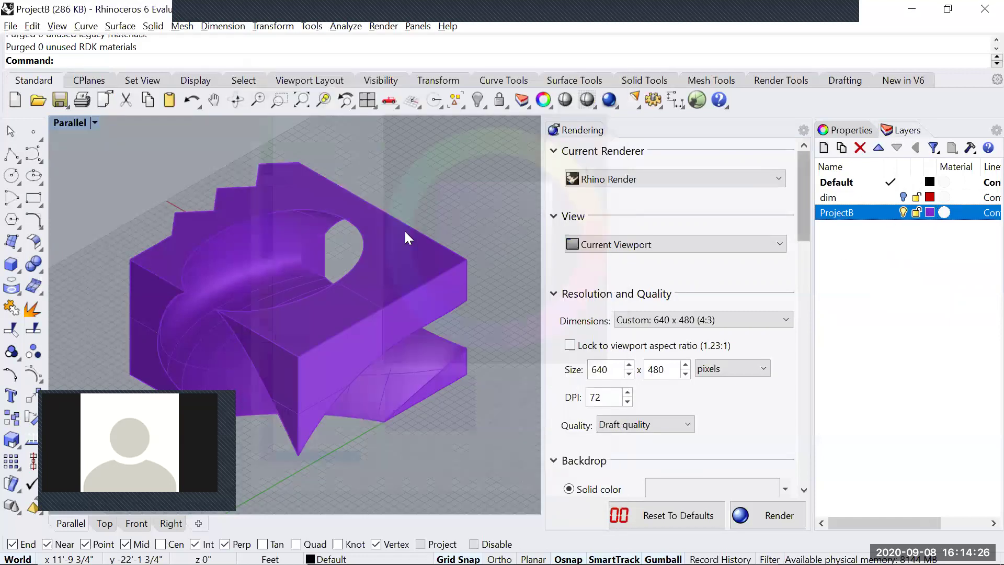
pyautogui.click(358, 245)
pyautogui.click(439, 183)
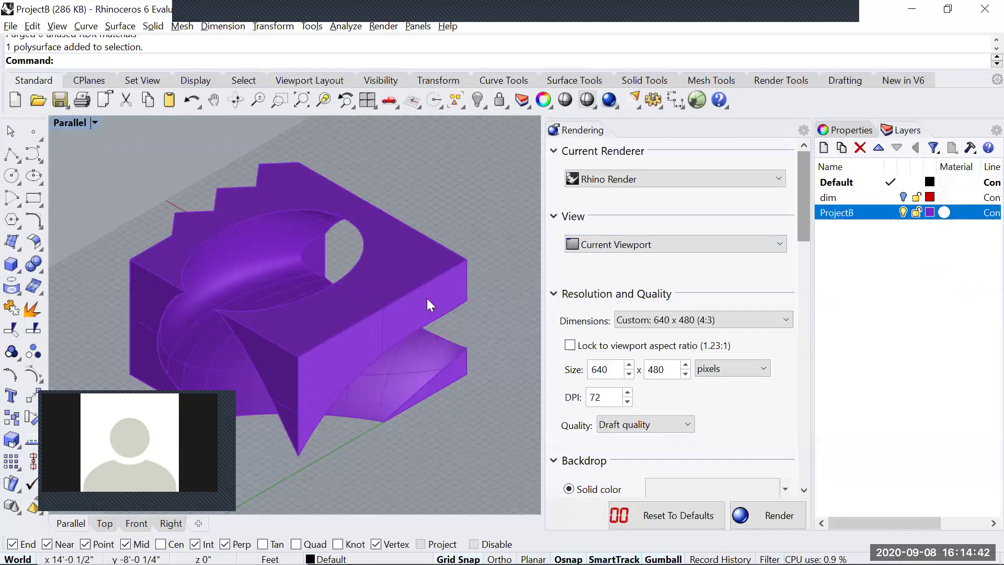
# Assign a Paint material in red (RGB 251, 0, 0) to the ProjectB layer.
pyautogui.click(944, 213)
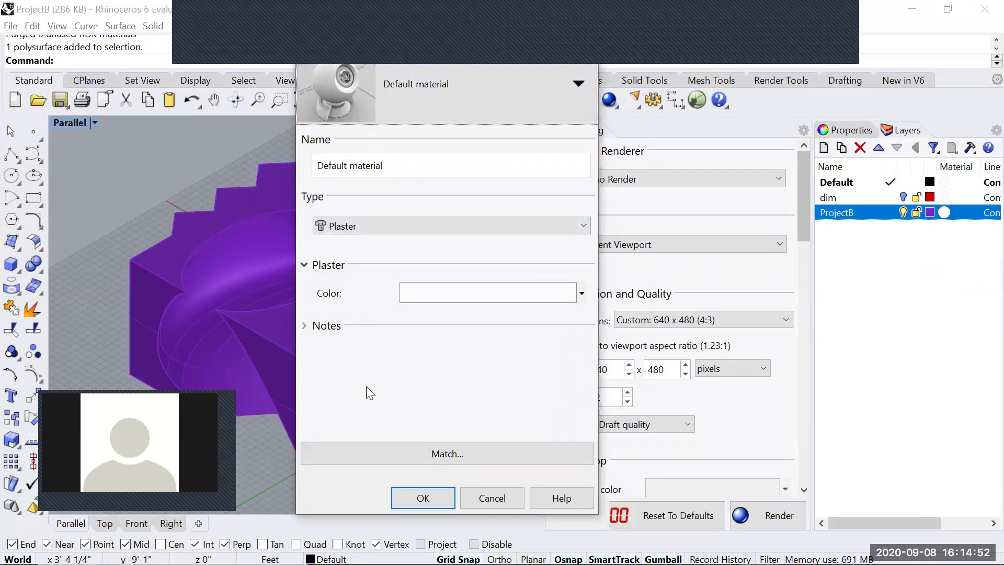
pyautogui.click(431, 225)
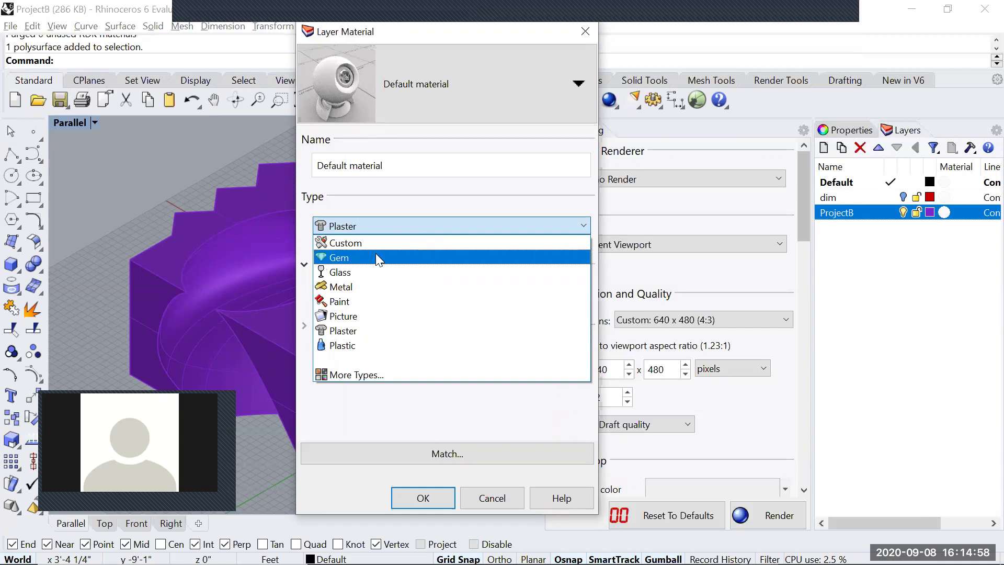
pyautogui.click(370, 301)
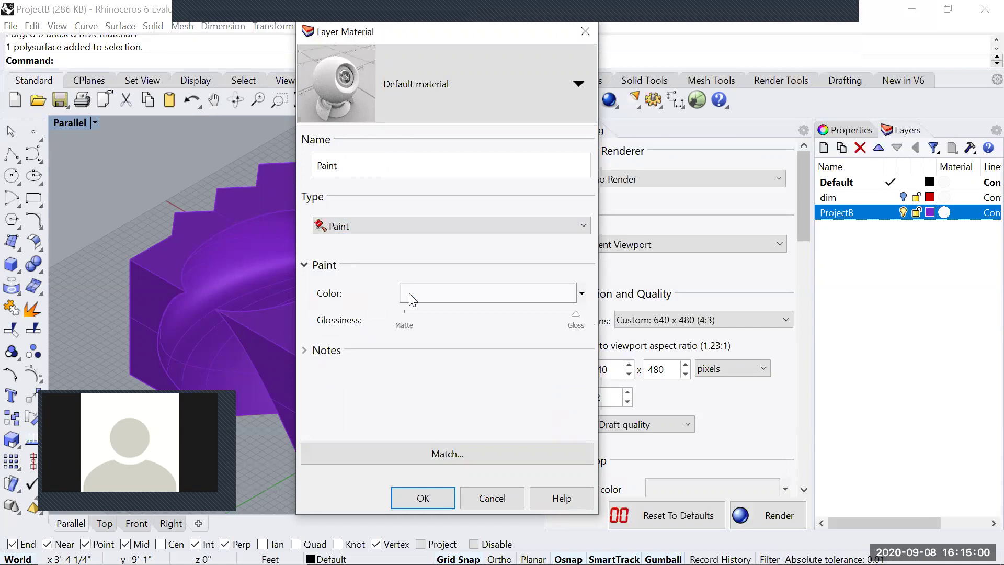
pyautogui.click(447, 299)
pyautogui.click(401, 143)
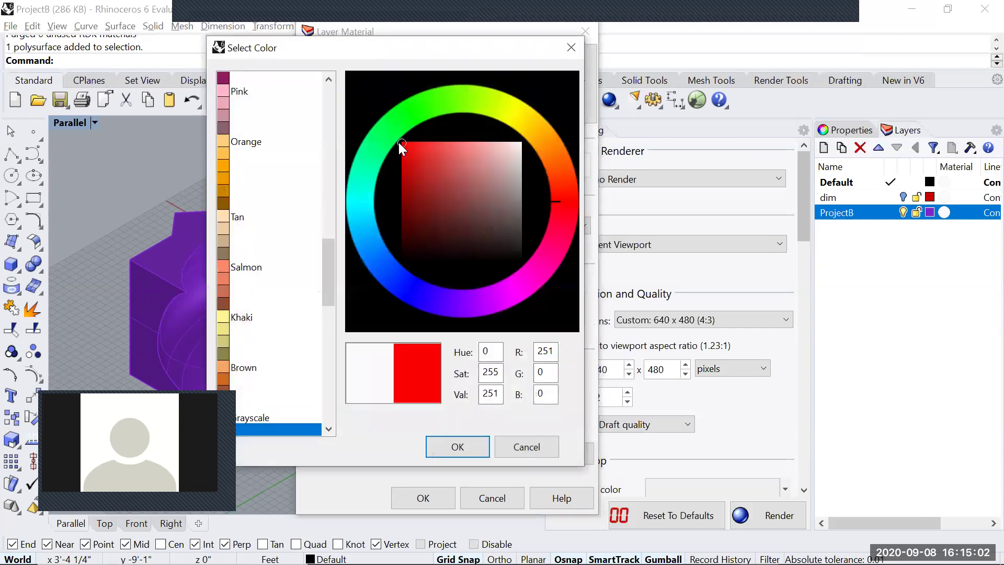
pyautogui.click(464, 445)
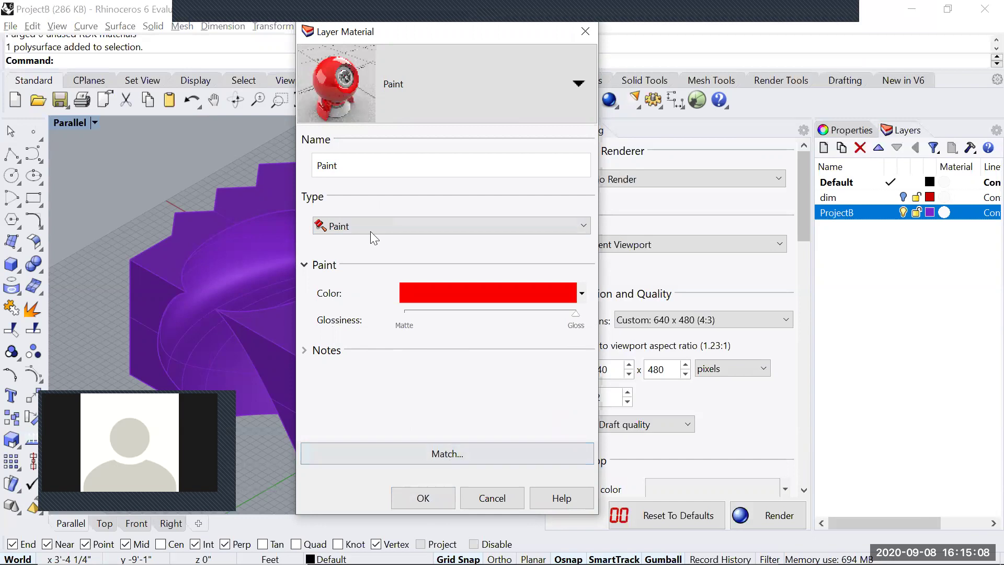
pyautogui.click(424, 495)
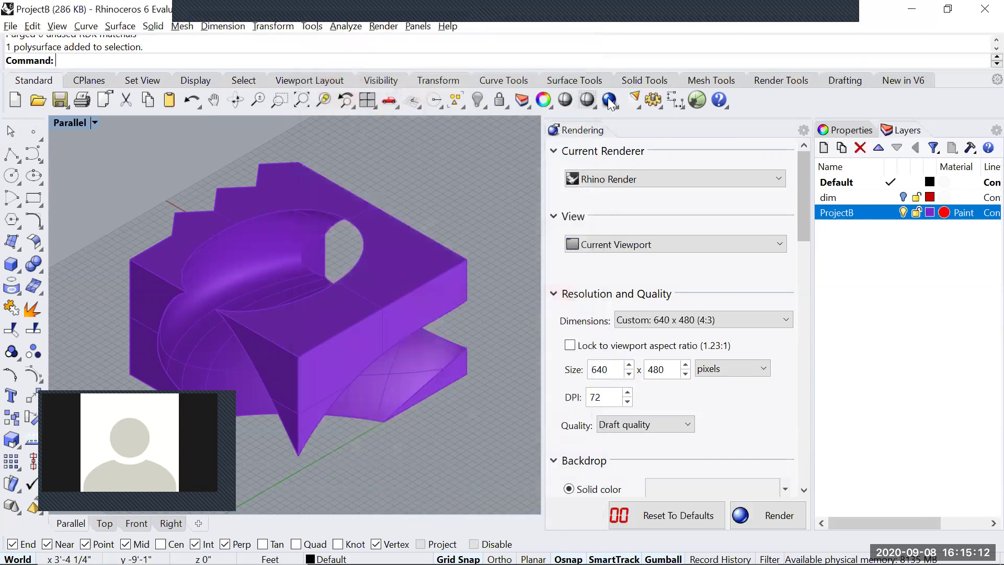
# Render the model with the red Paint material, examine the image's pixel detail up close and close the render window.
pyautogui.click(609, 99)
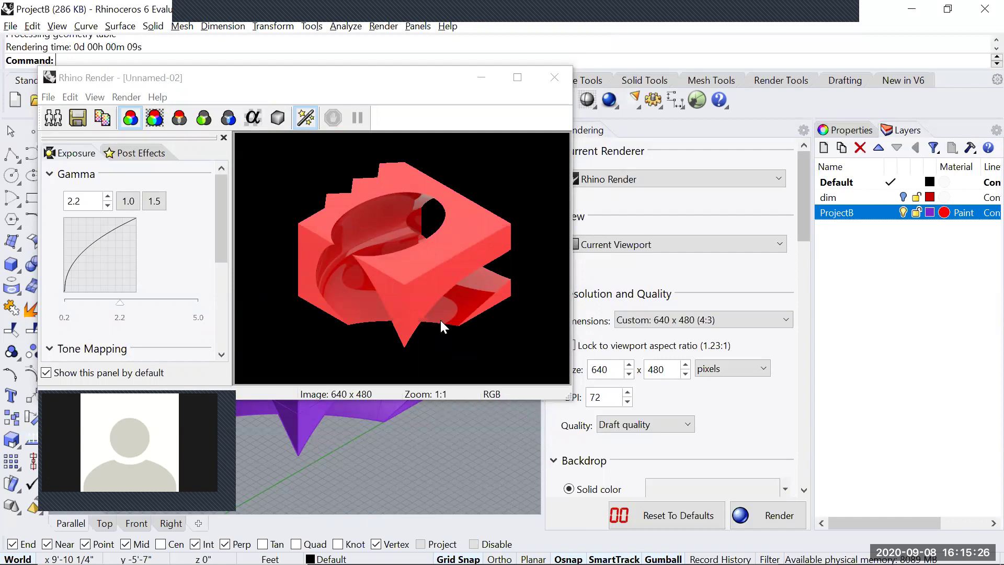
pyautogui.click(358, 294)
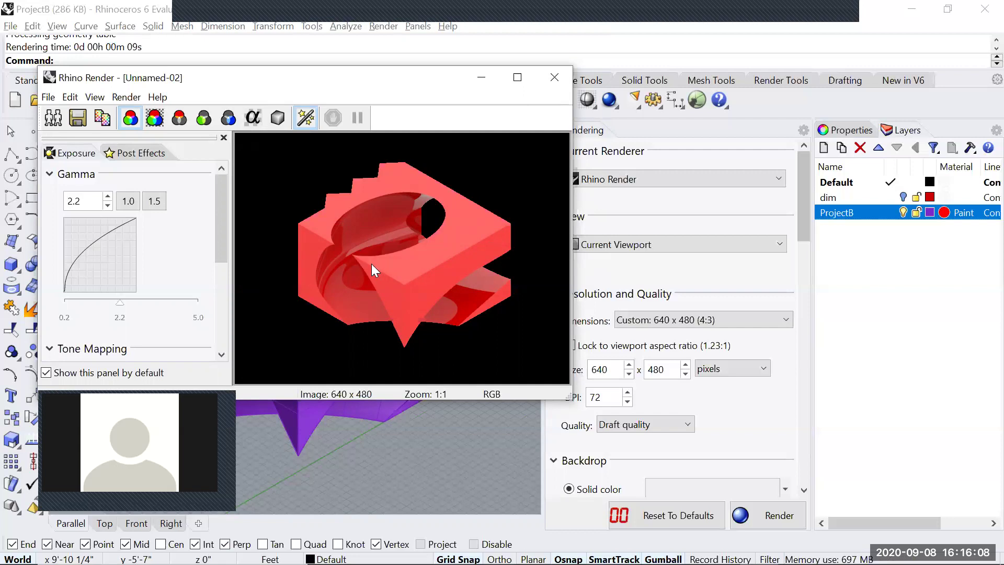
pyautogui.scroll(4, 371, 264)
pyautogui.scroll(5, 318, 246)
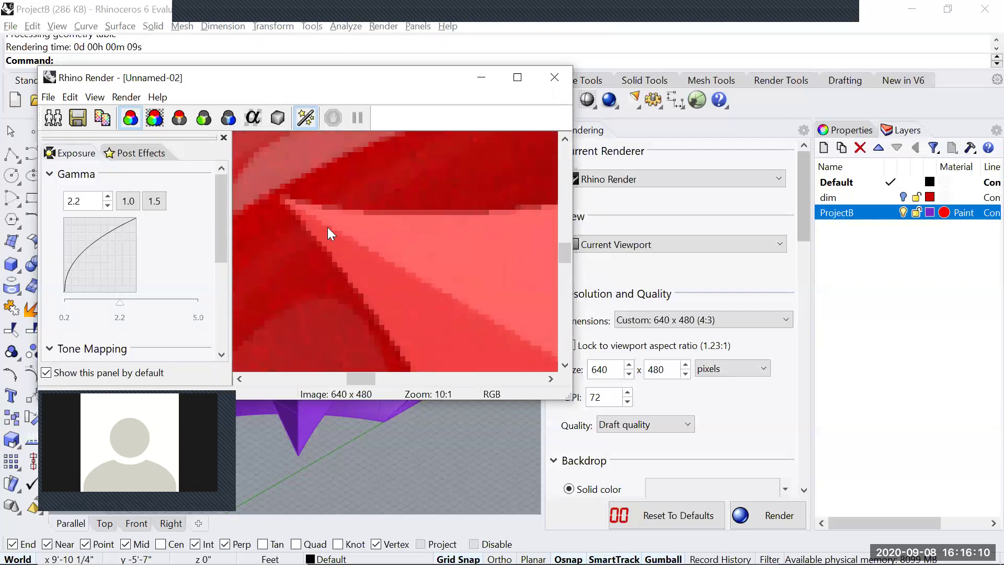
pyautogui.scroll(-10, 327, 244)
pyautogui.scroll(4, 370, 284)
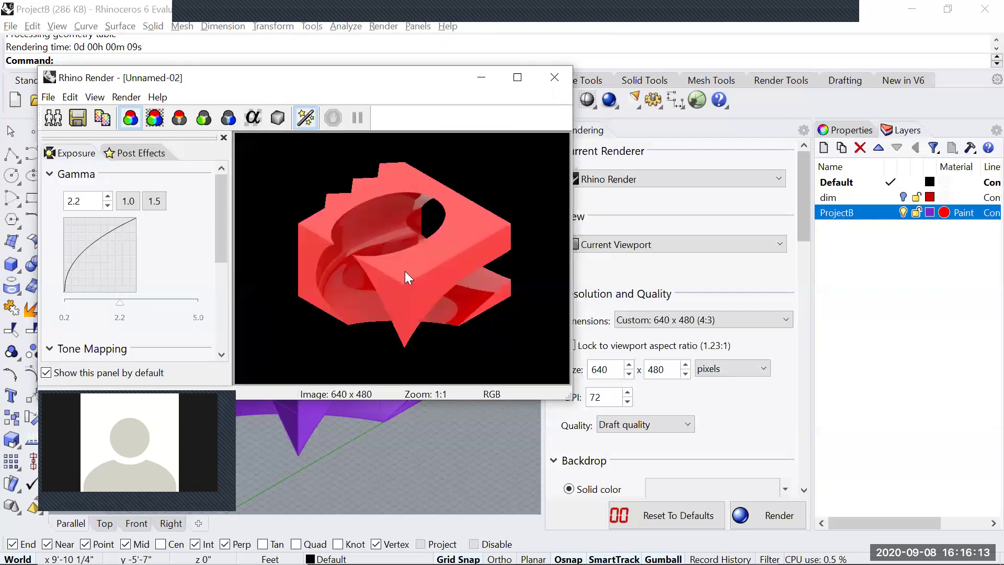
pyautogui.click(558, 79)
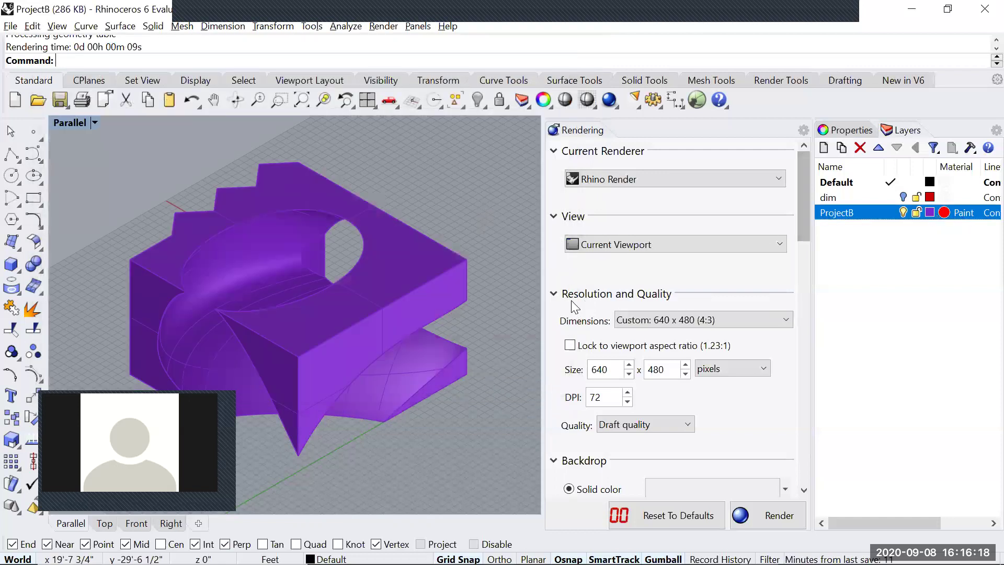
# Set the render resolution to 1024 x 768 pixels at 150 DPI with Good quality.
pyautogui.click(717, 318)
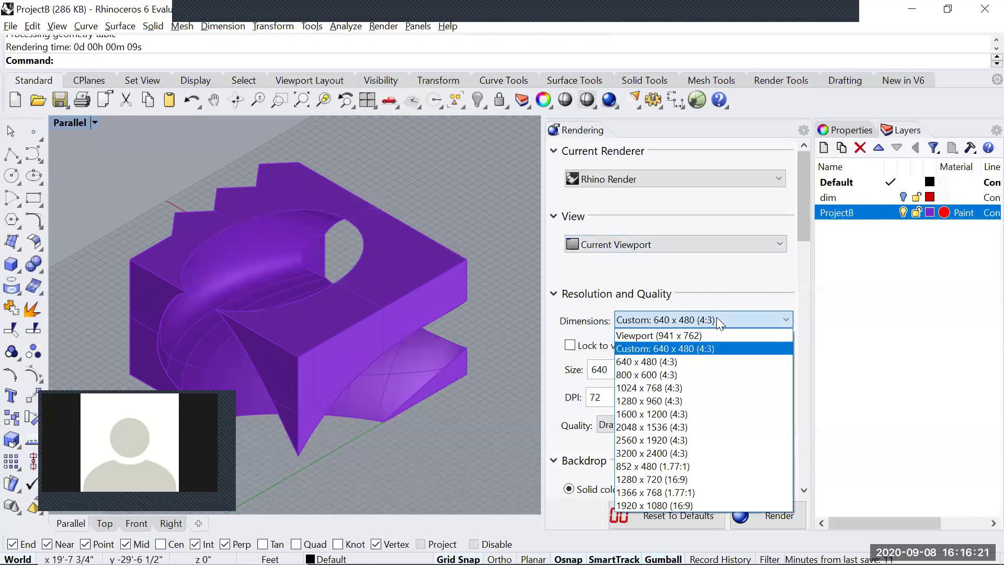
pyautogui.click(681, 388)
pyautogui.doubleClick(597, 398)
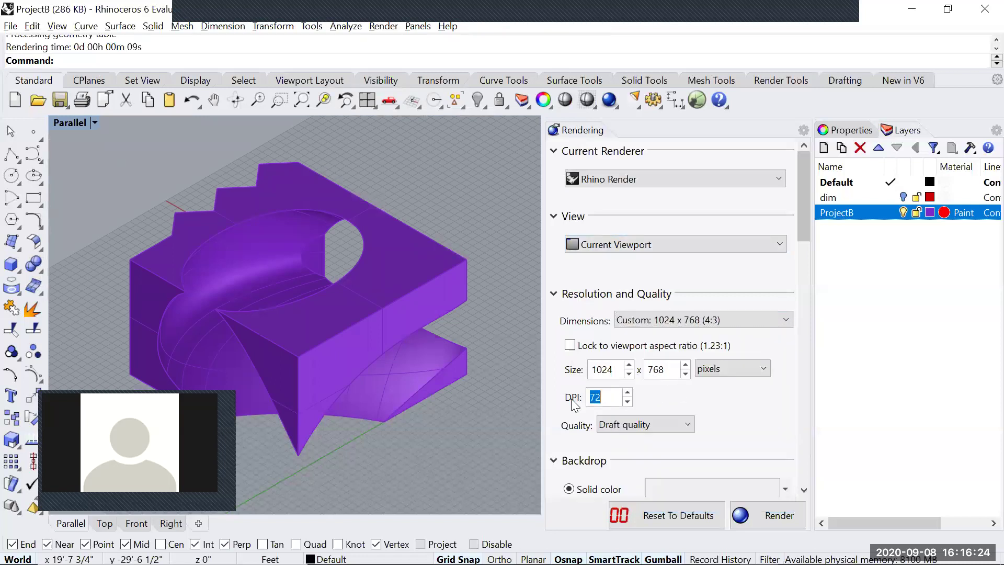
pyautogui.write('150')
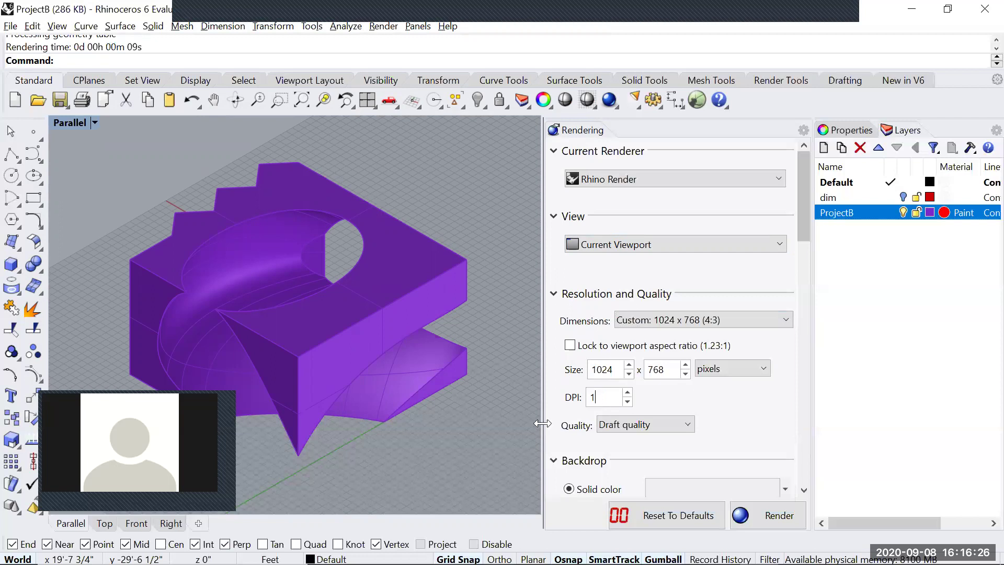
pyautogui.click(660, 426)
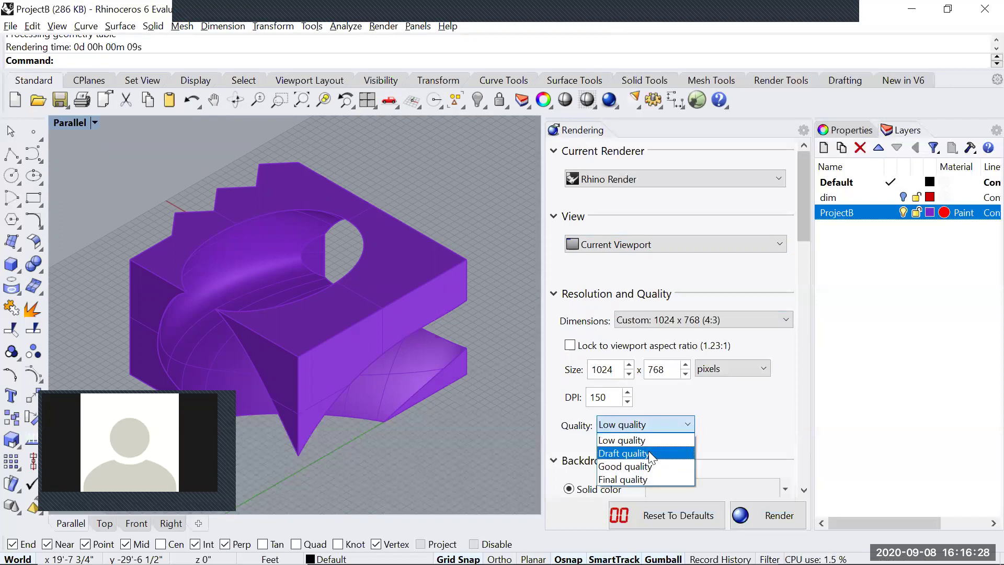
pyautogui.click(670, 464)
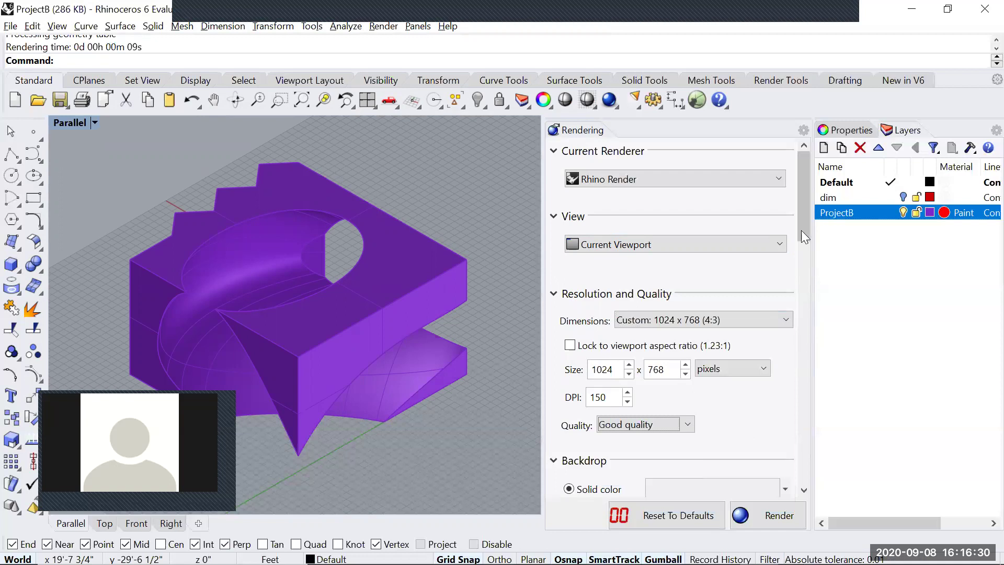
# Render the current viewport and inspect the image in the render window while it computes and when complete.
pyautogui.click(610, 100)
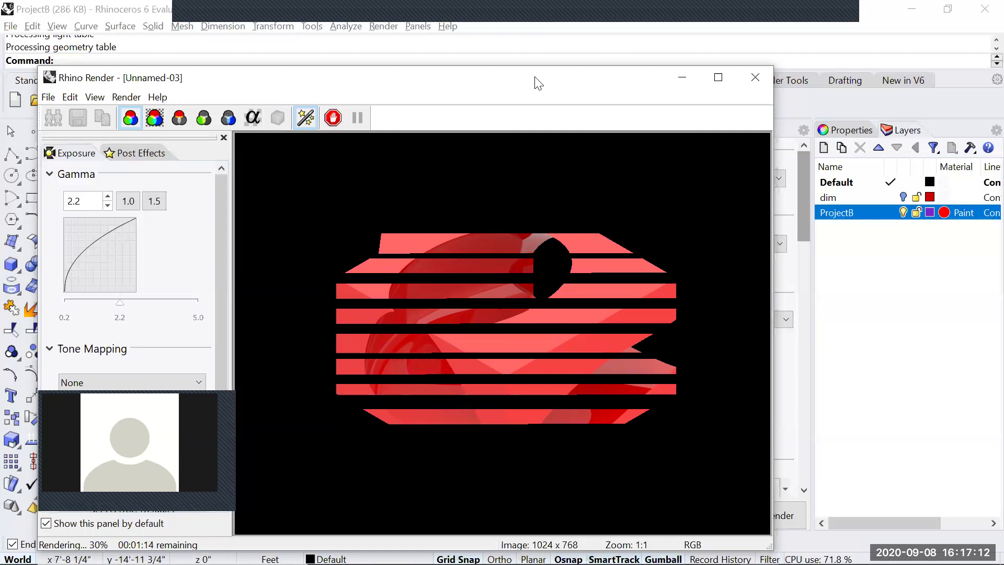
pyautogui.moveTo(534, 80); pyautogui.dragTo(267, 70)
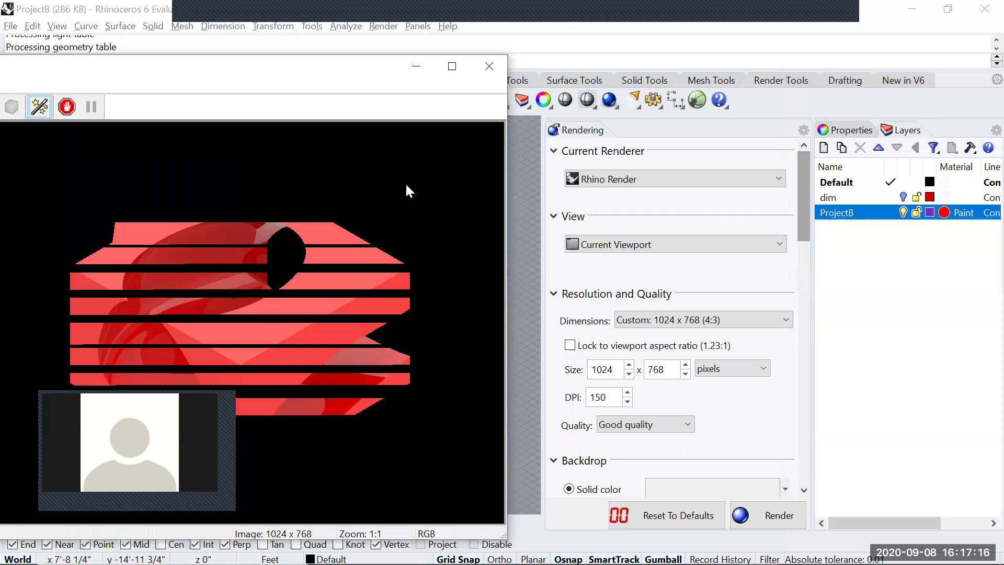
pyautogui.moveTo(303, 68); pyautogui.dragTo(359, 66)
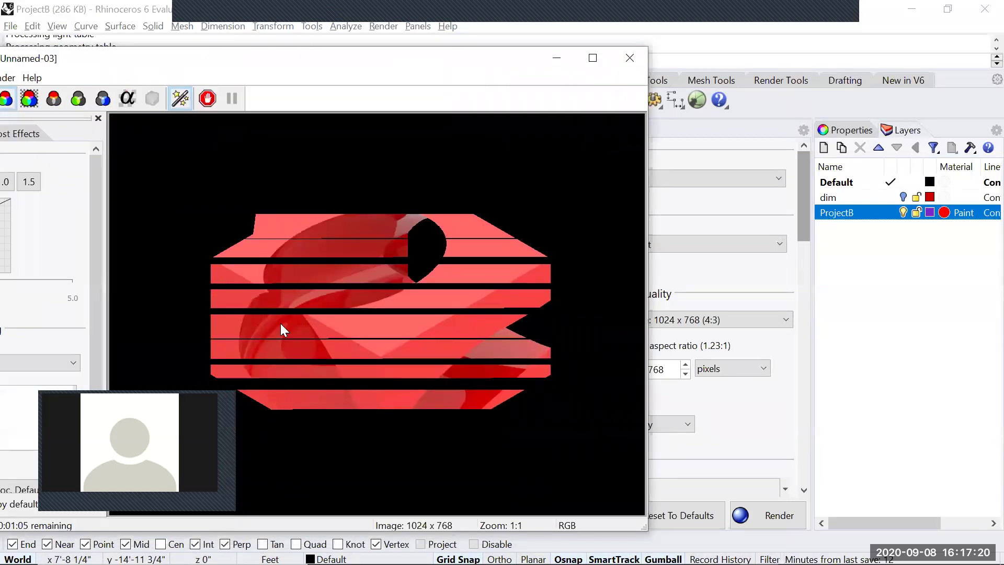
pyautogui.scroll(3, 281, 324)
pyautogui.scroll(-3, 384, 289)
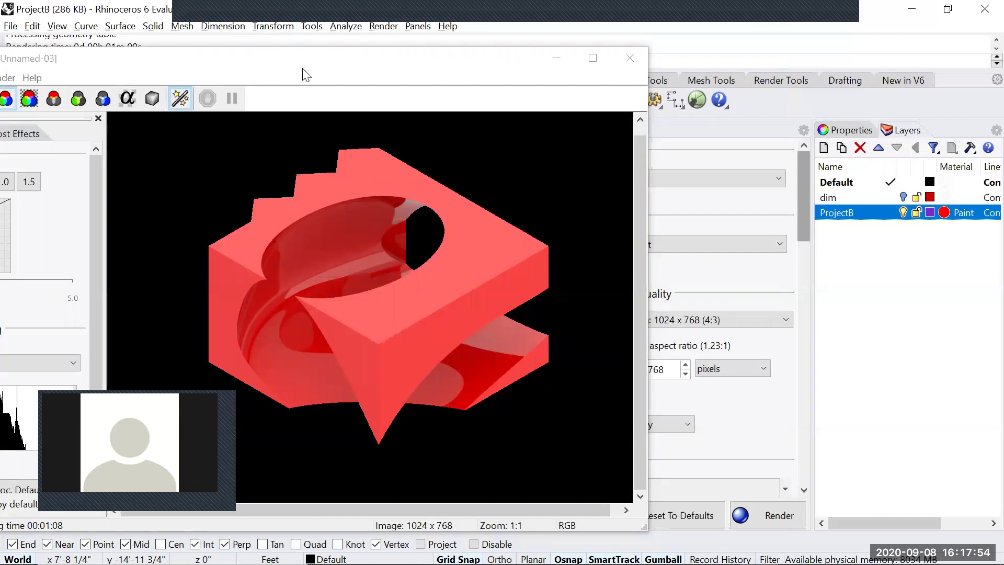
pyautogui.moveTo(330, 72); pyautogui.dragTo(513, 80)
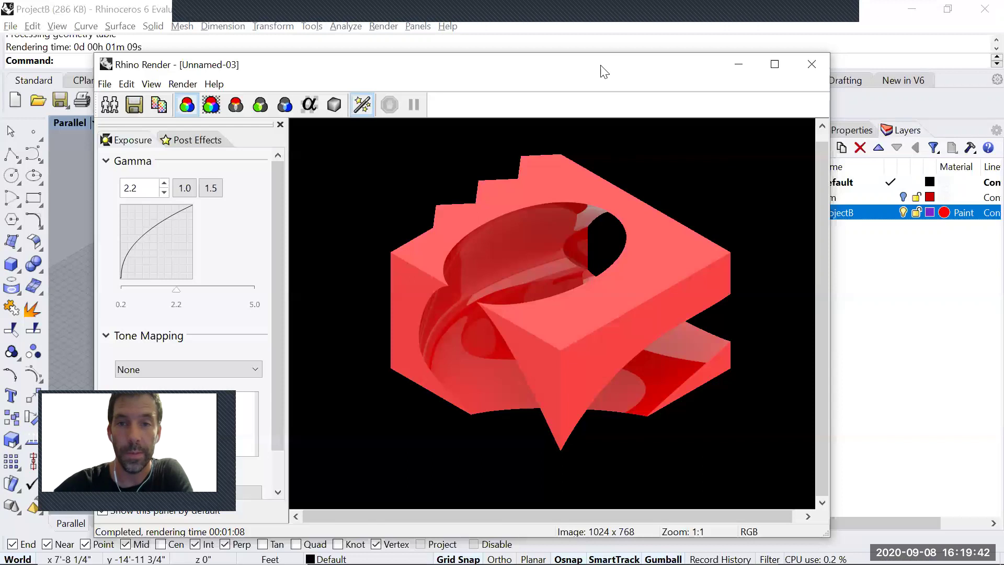
pyautogui.moveTo(601, 67); pyautogui.dragTo(584, 67)
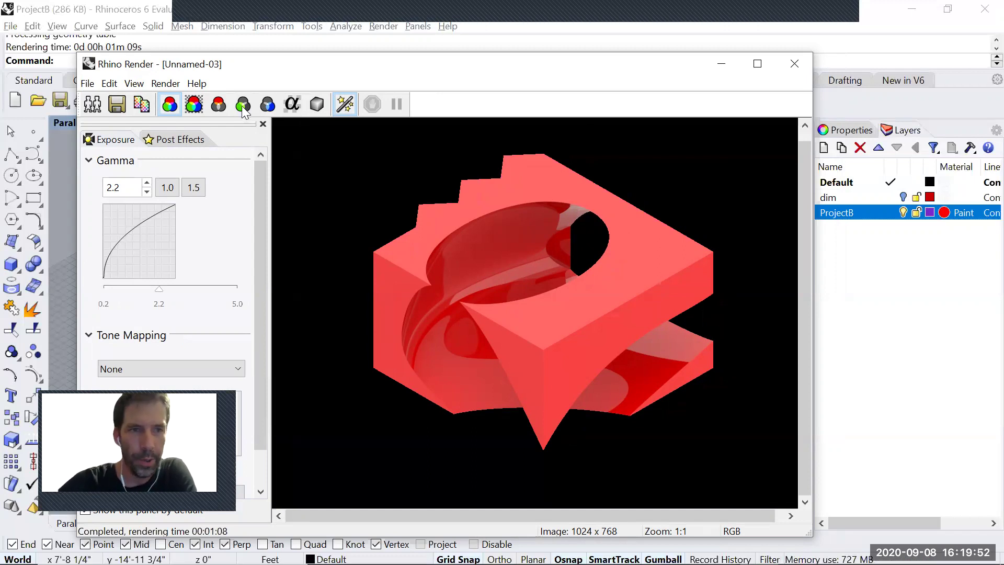
# Save the rendering in the ClassWork folder as the PNG file ProjectBRendering with its alpha channel.
pyautogui.click(117, 104)
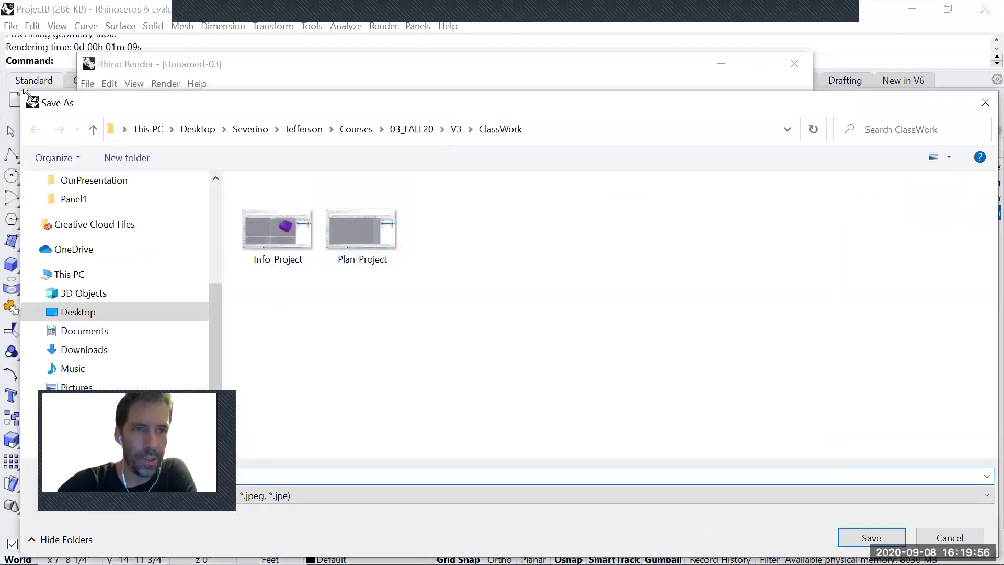
pyautogui.moveTo(26, 93); pyautogui.dragTo(287, 64)
pyautogui.moveTo(523, 86); pyautogui.dragTo(263, 65)
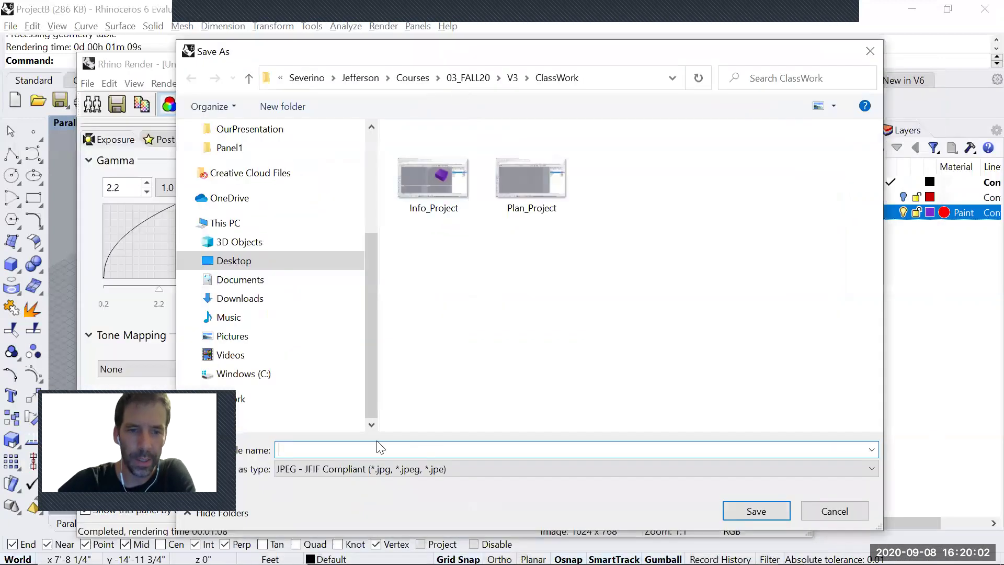
pyautogui.click(370, 475)
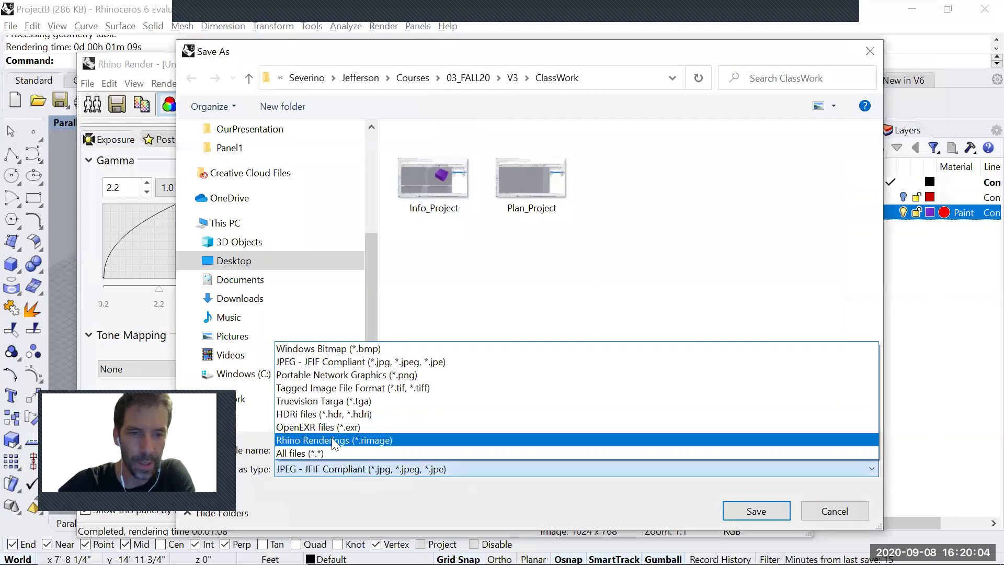
pyautogui.click(325, 376)
pyautogui.click(341, 446)
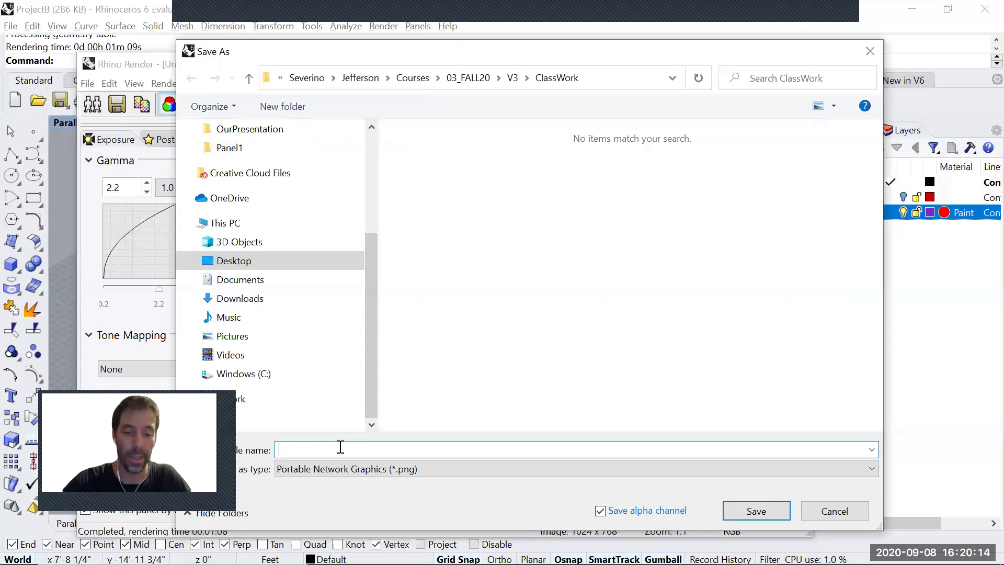
pyautogui.write('Project')
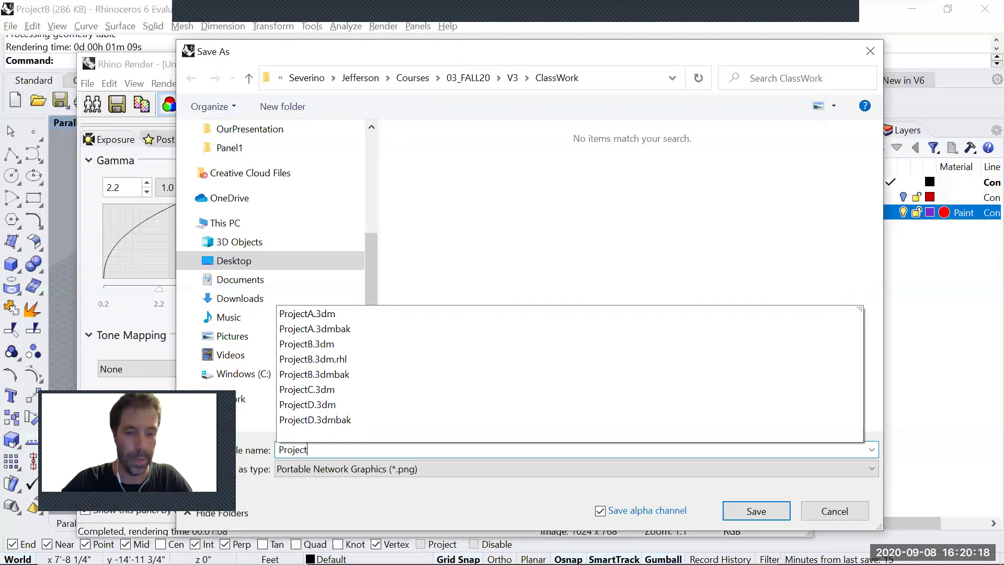
pyautogui.write('BRendering')
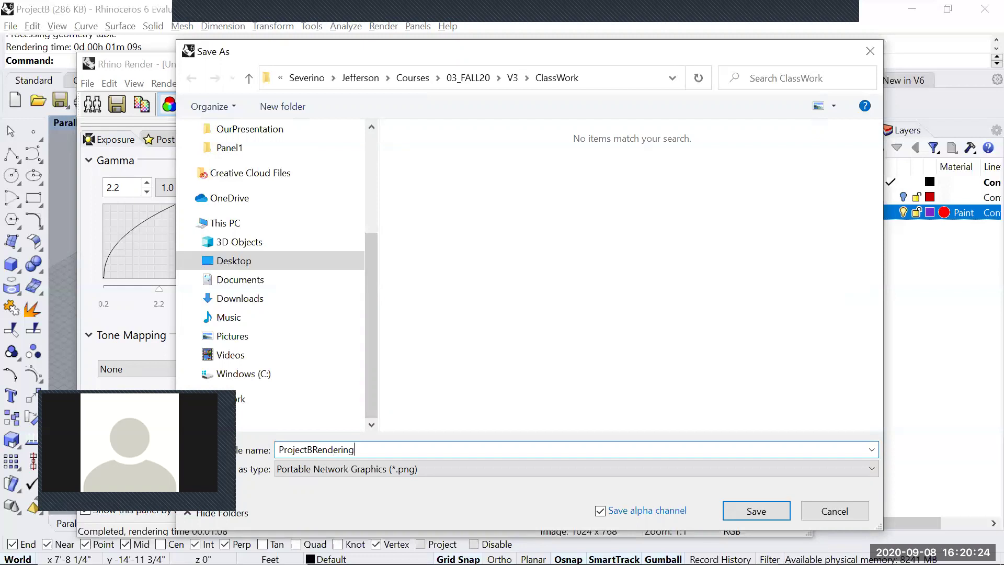
pyautogui.click(777, 515)
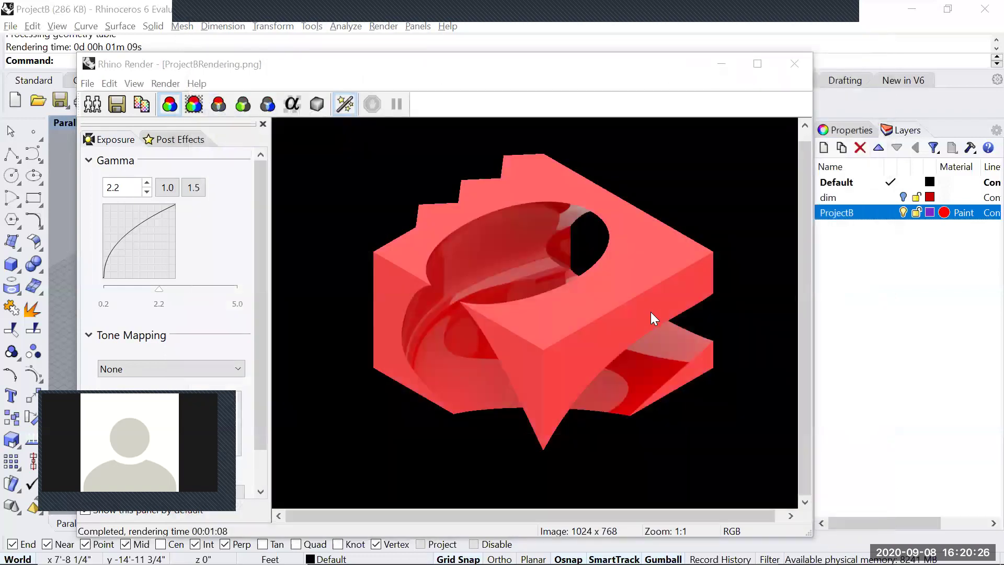
# Switch to Illustrator, place ProjectBRendering as a linked image in the IsoProjectA document and shift it slightly down the artboard.
pyautogui.hotkey('alt', 'Tab')
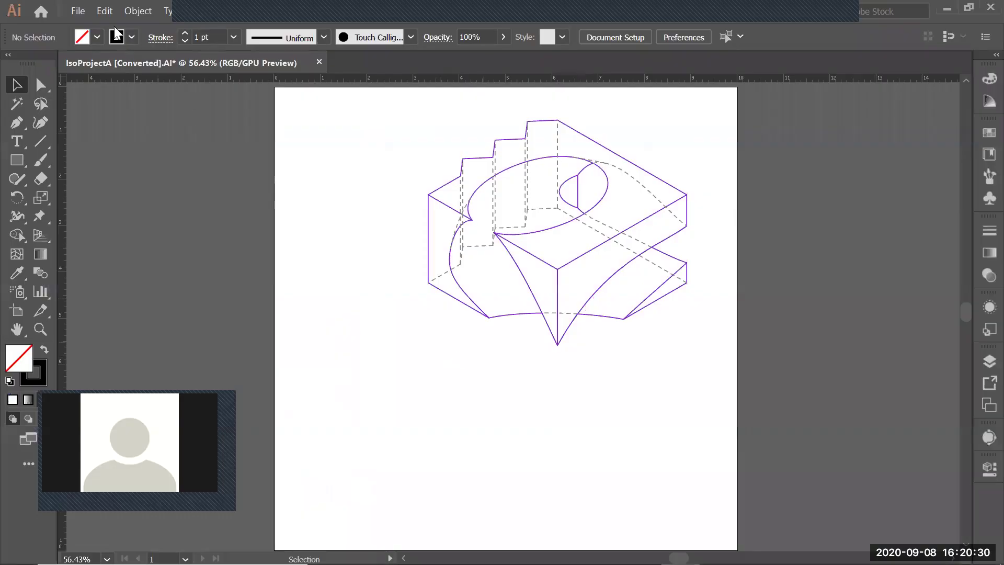
pyautogui.click(84, 13)
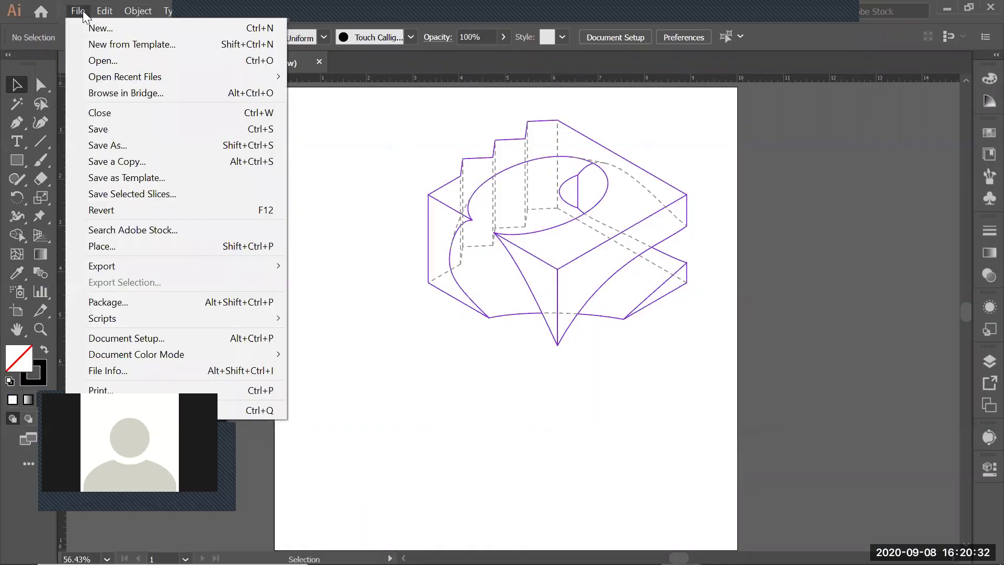
pyautogui.click(106, 247)
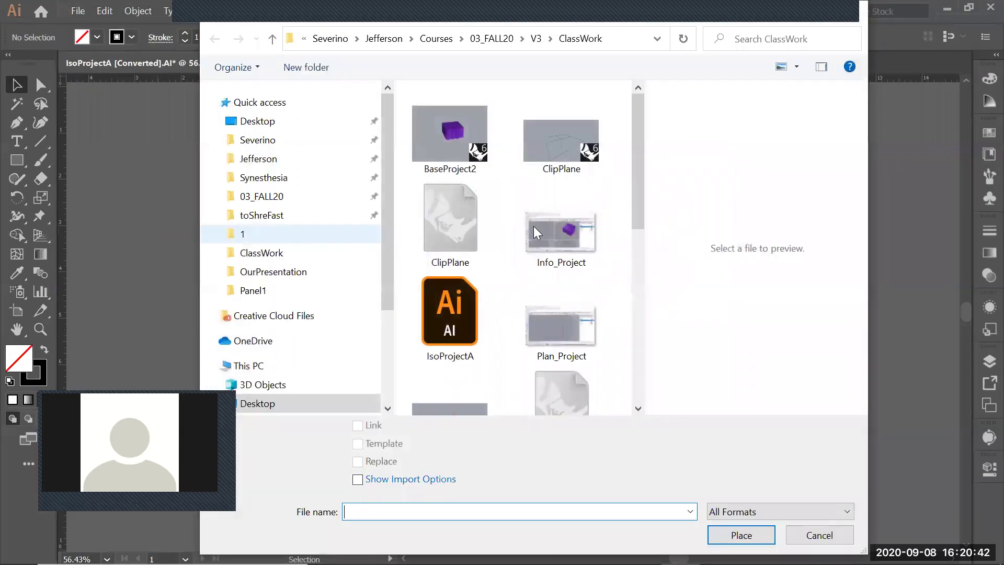
pyautogui.moveTo(639, 179); pyautogui.dragTo(639, 328)
pyautogui.click(583, 229)
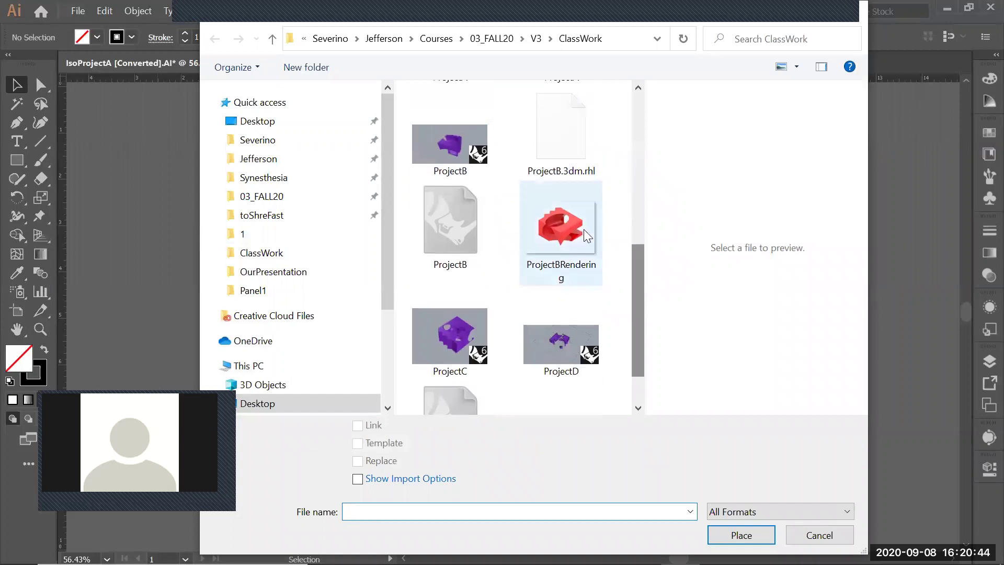
pyautogui.click(742, 535)
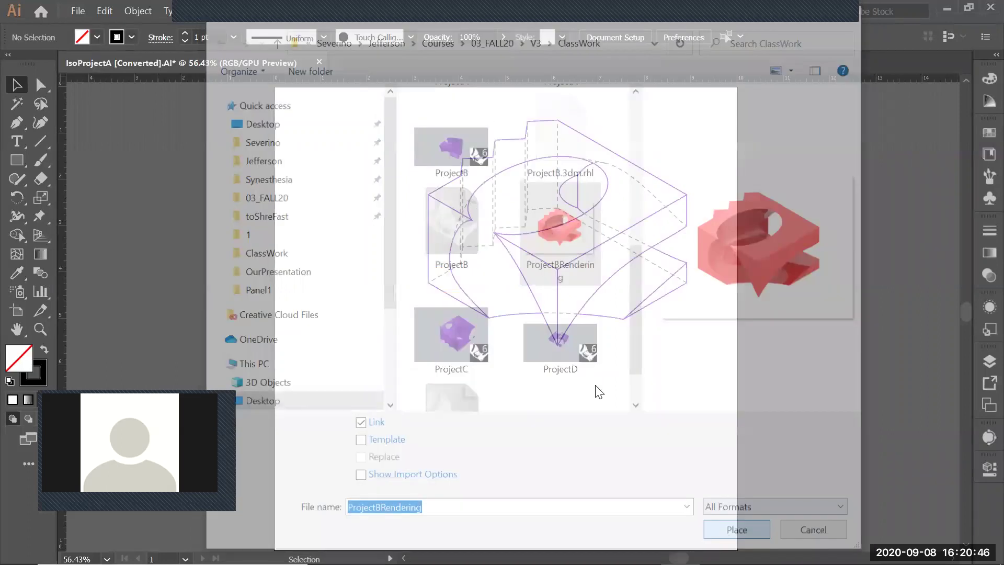
pyautogui.click(293, 140)
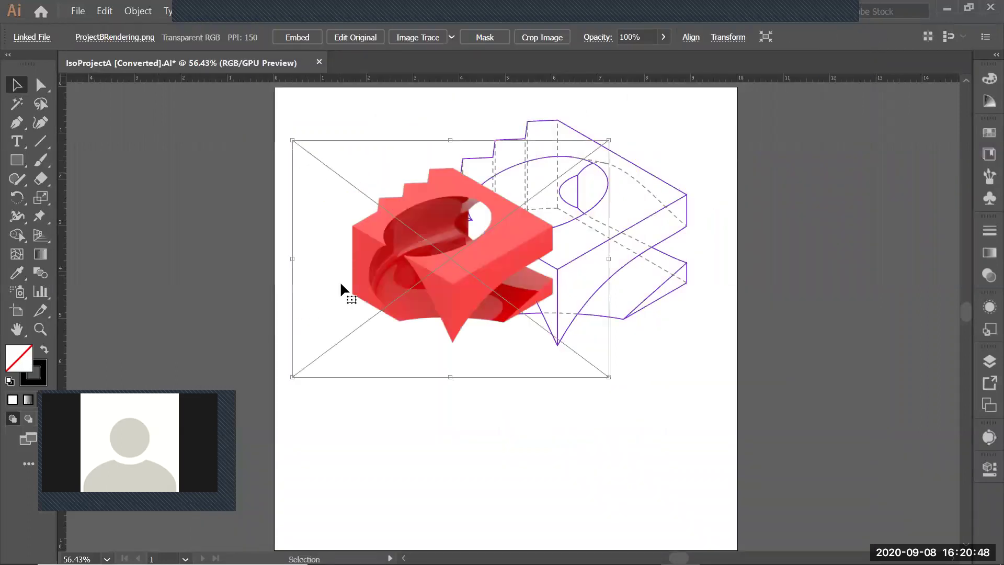
pyautogui.moveTo(382, 321); pyautogui.dragTo(396, 357)
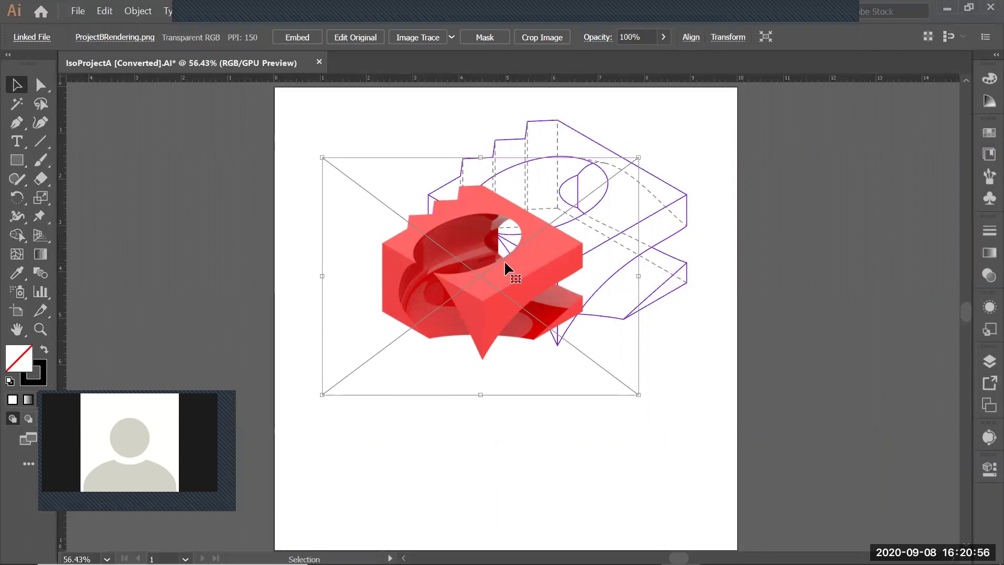
pyautogui.moveTo(406, 365); pyautogui.dragTo(380, 376)
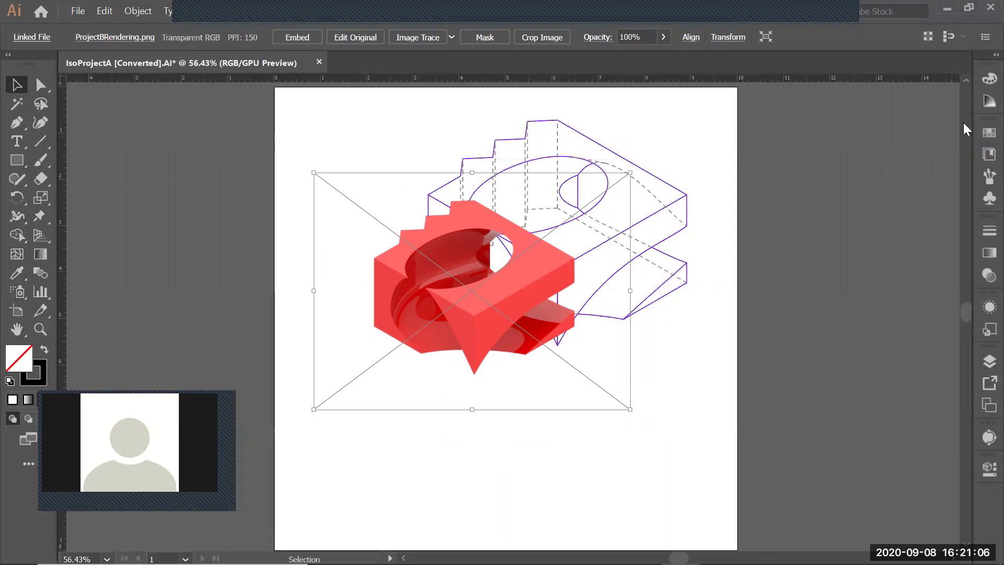
# Create a new layer named Image above the two Make2D layers.
pyautogui.click(980, 365)
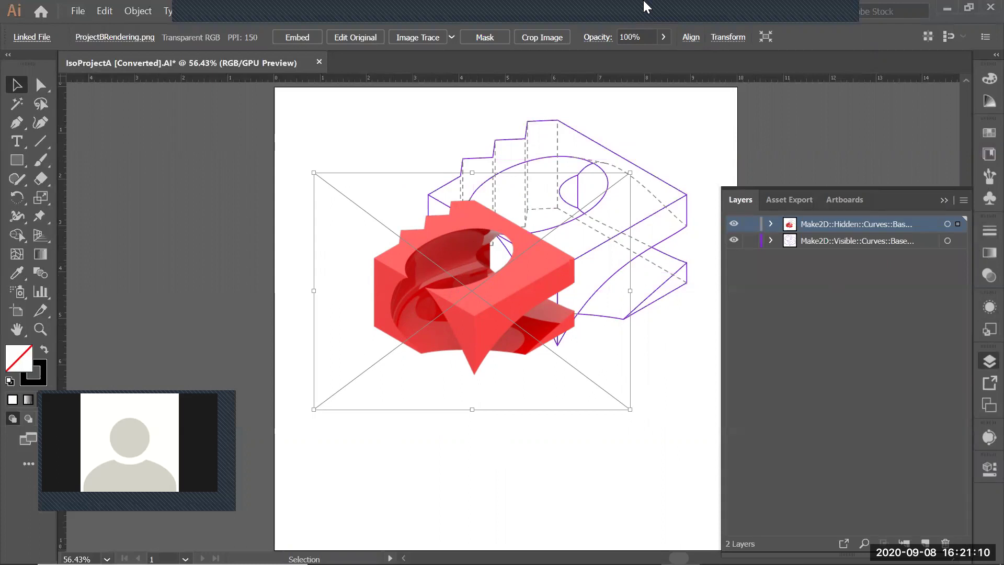
pyautogui.click(963, 202)
pyautogui.click(841, 201)
pyautogui.press('BackSpace')
pyautogui.write('Image')
pyautogui.press('Return')
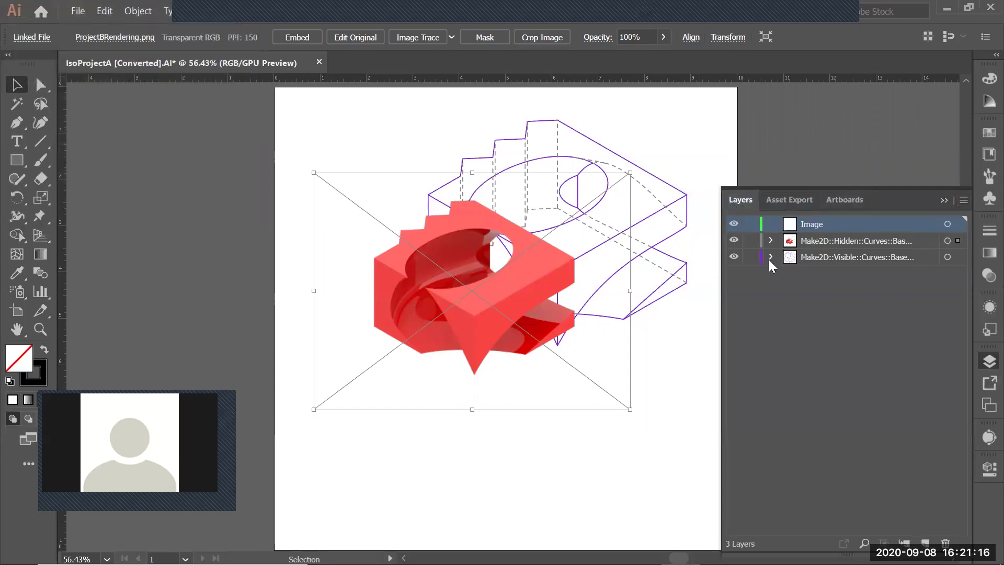
# Transfer the placed rendering to the Image layer and reorder that layer beneath both Make2D layers.
pyautogui.click(394, 416)
pyautogui.click(381, 378)
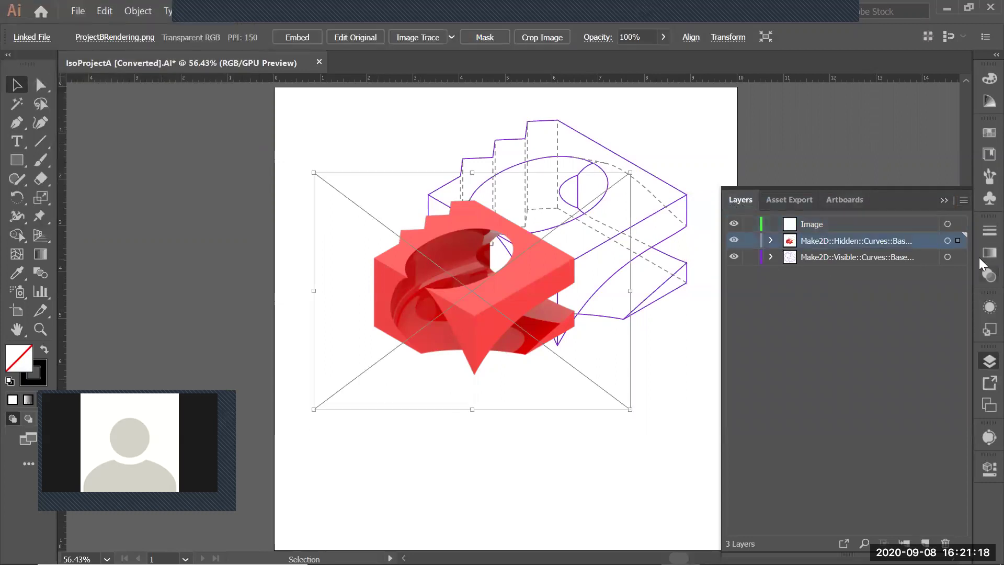
pyautogui.moveTo(958, 242); pyautogui.dragTo(958, 226)
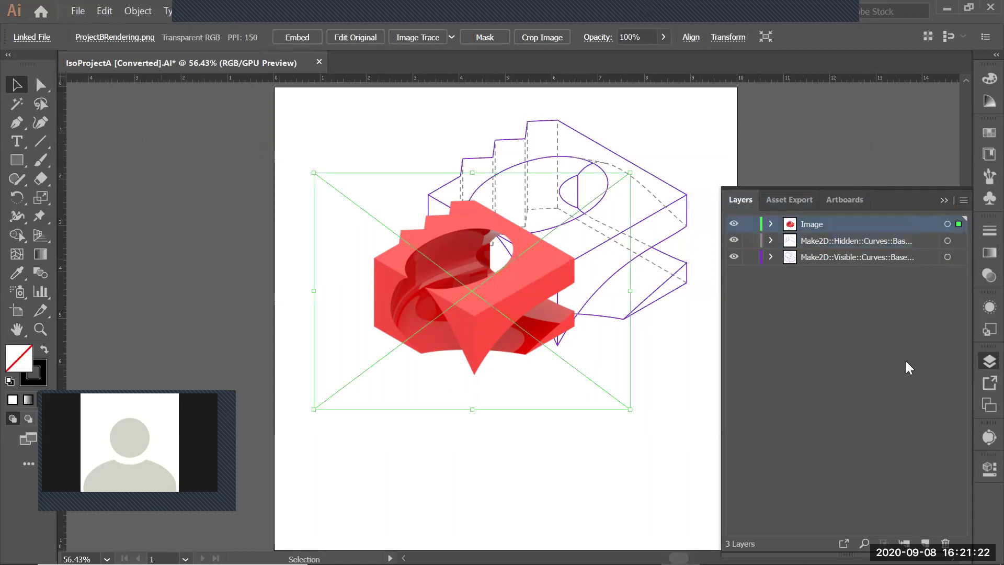
pyautogui.click(526, 463)
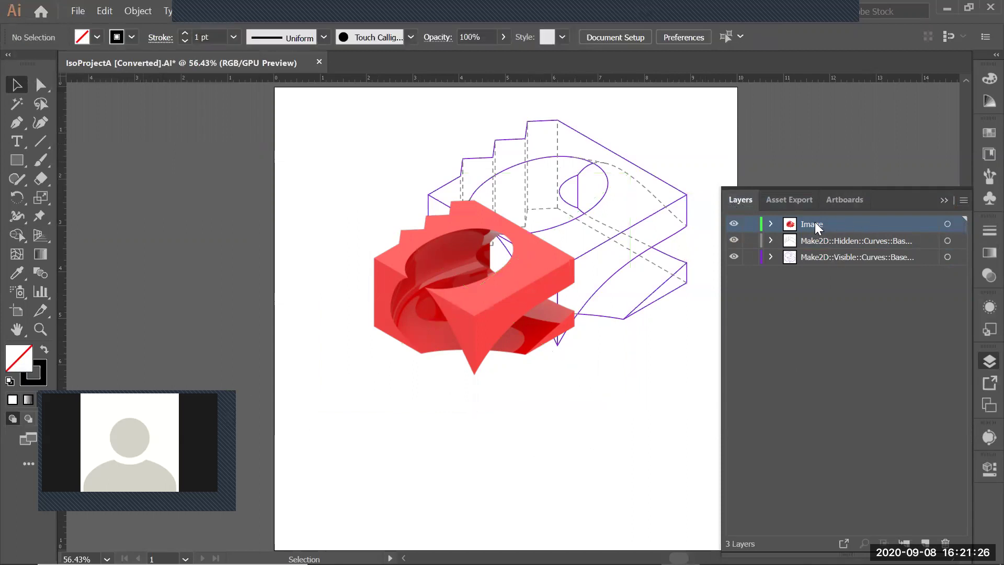
pyautogui.moveTo(815, 224); pyautogui.dragTo(820, 267)
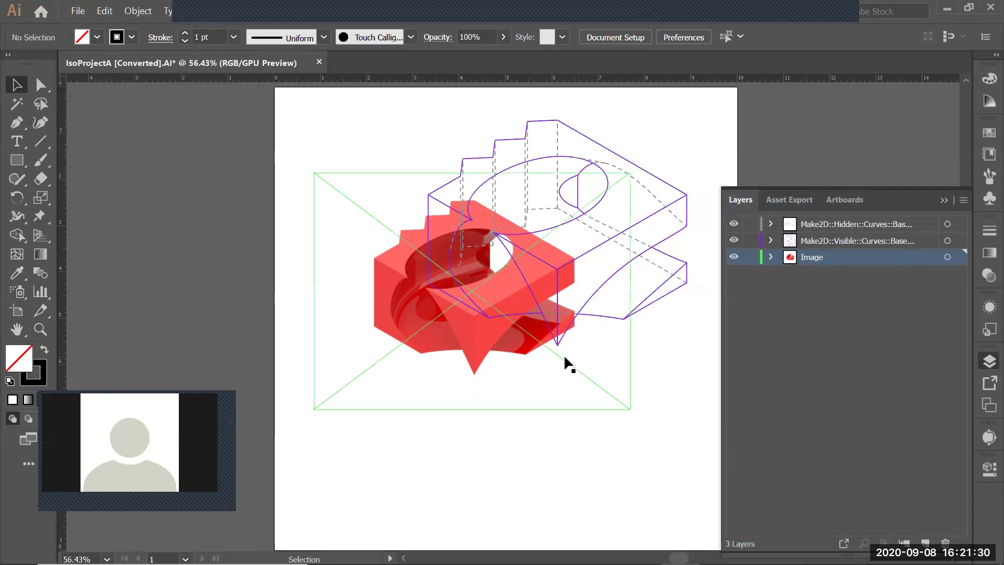
# Move the rendering beneath the isometric line drawing so the two roughly overlap, and collapse the layer list.
pyautogui.moveTo(467, 365); pyautogui.dragTo(536, 350)
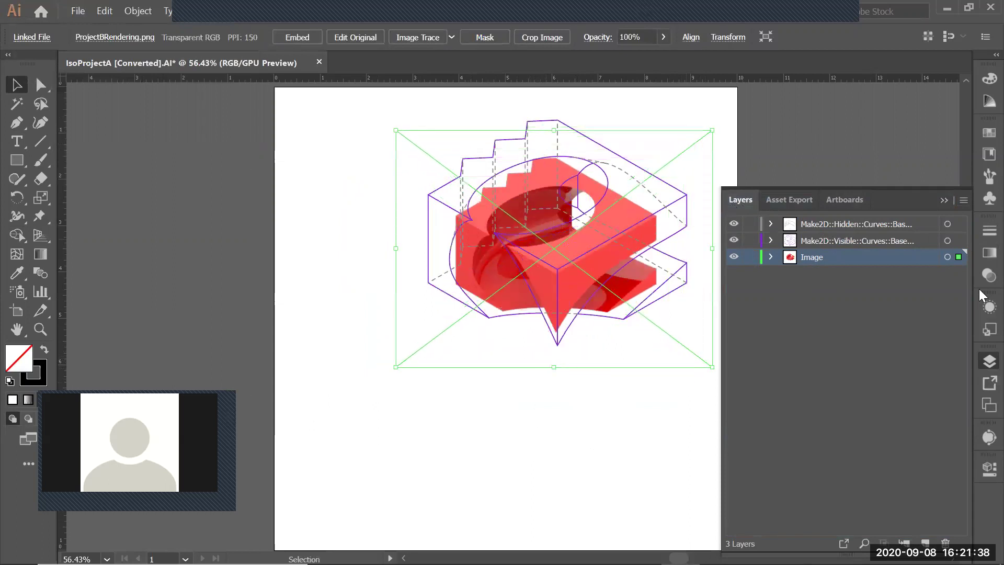
pyautogui.click(945, 199)
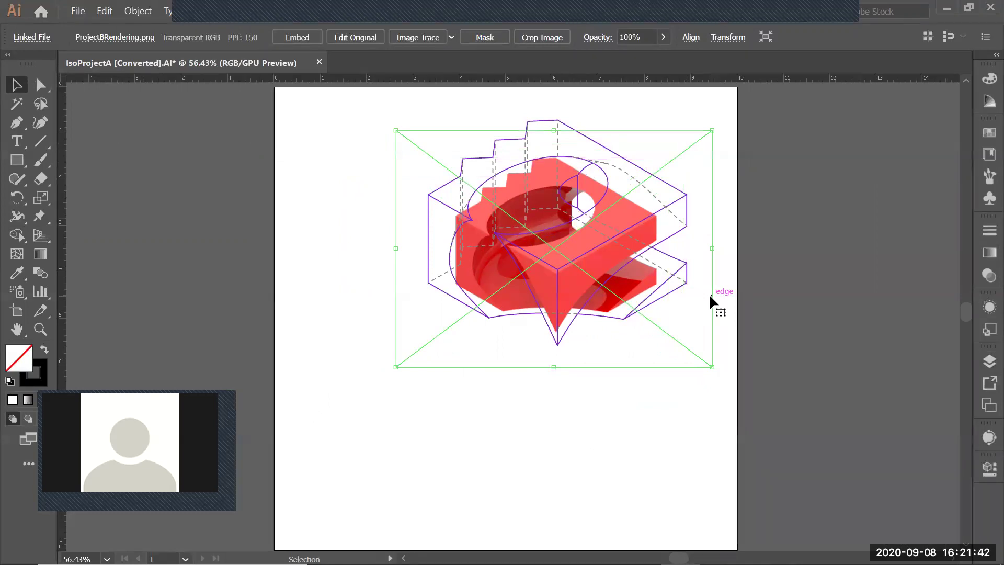
pyautogui.scroll(1, 572, 228)
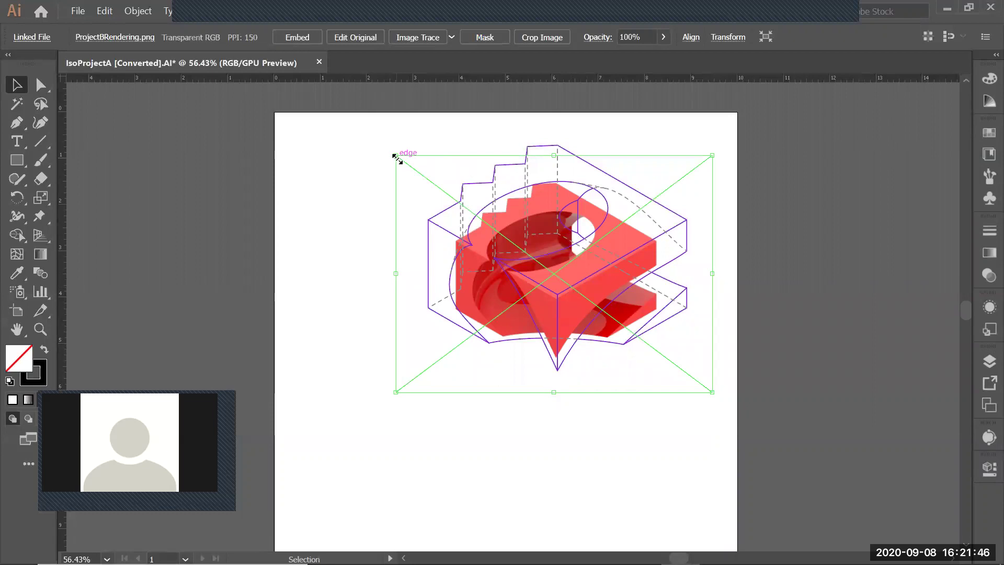
# Enlarge the placed rendering proportionally to approach the line drawing's size and shift it closer over the outlines.
pyautogui.moveTo(396, 156); pyautogui.dragTo(355, 125)
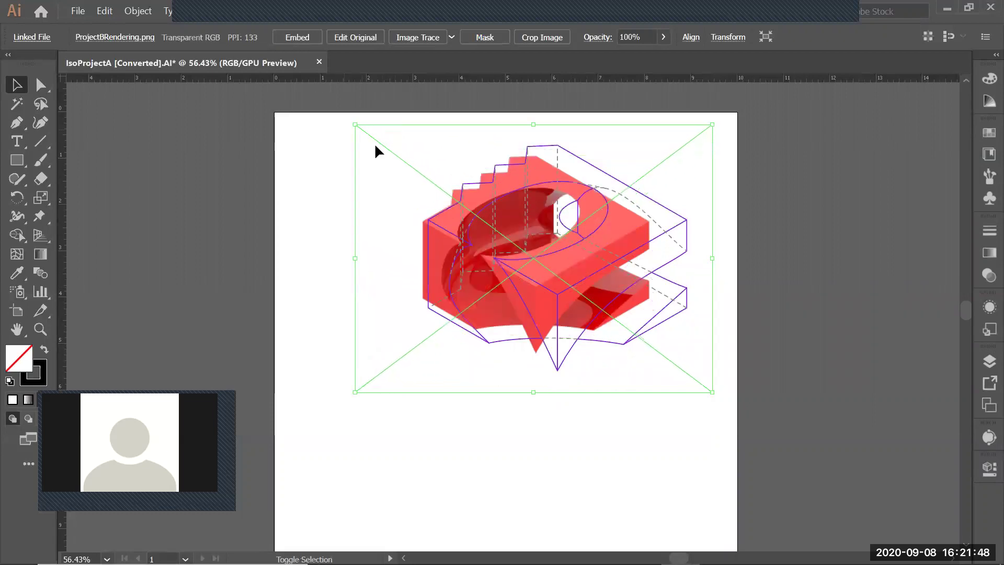
pyautogui.moveTo(713, 124); pyautogui.dragTo(723, 116)
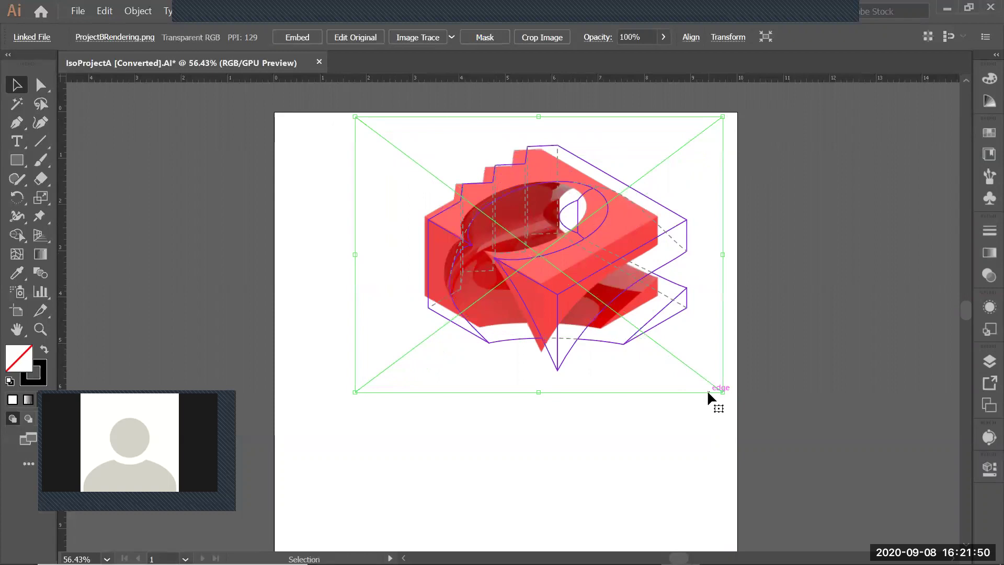
pyautogui.moveTo(722, 393)
pyautogui.mouseDown()
pyautogui.moveTo(732, 399)
pyautogui.moveTo(708, 380)
pyautogui.mouseUp()
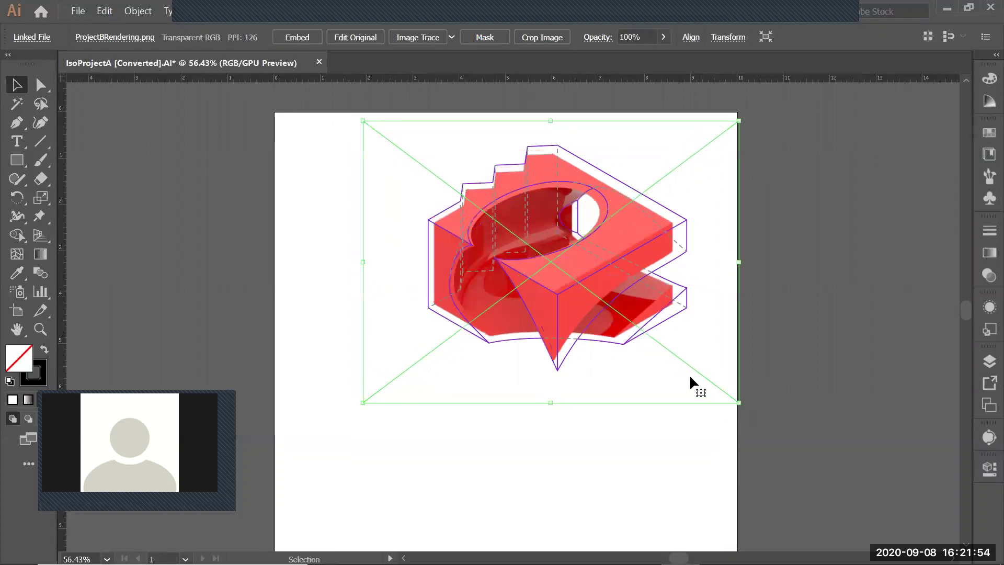
# Align the rendering's topmost back corner precisely with the matching corner of the line drawing.
pyautogui.press('z')
pyautogui.moveTo(554, 134); pyautogui.dragTo(591, 193)
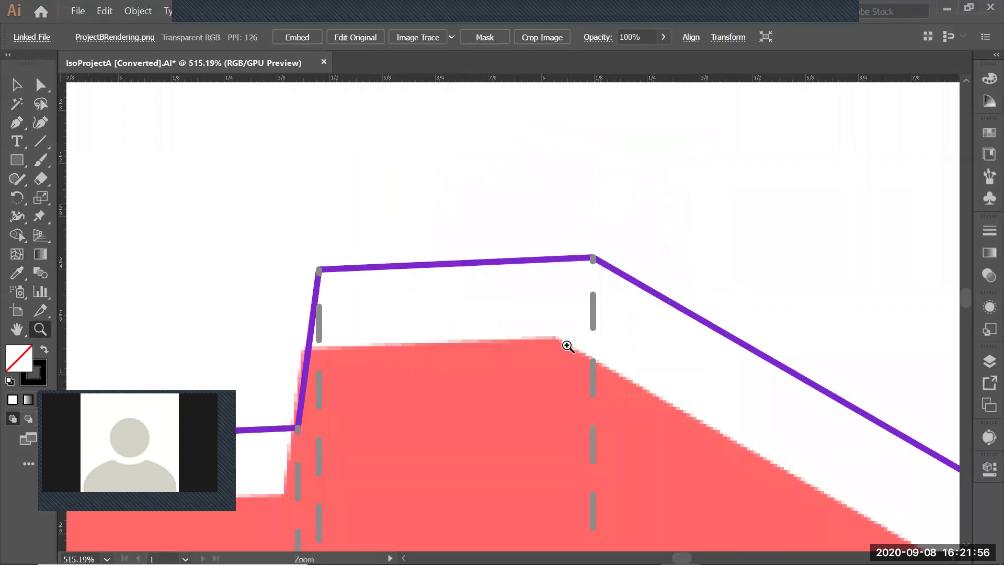
pyautogui.press('v')
pyautogui.moveTo(557, 339); pyautogui.dragTo(593, 257)
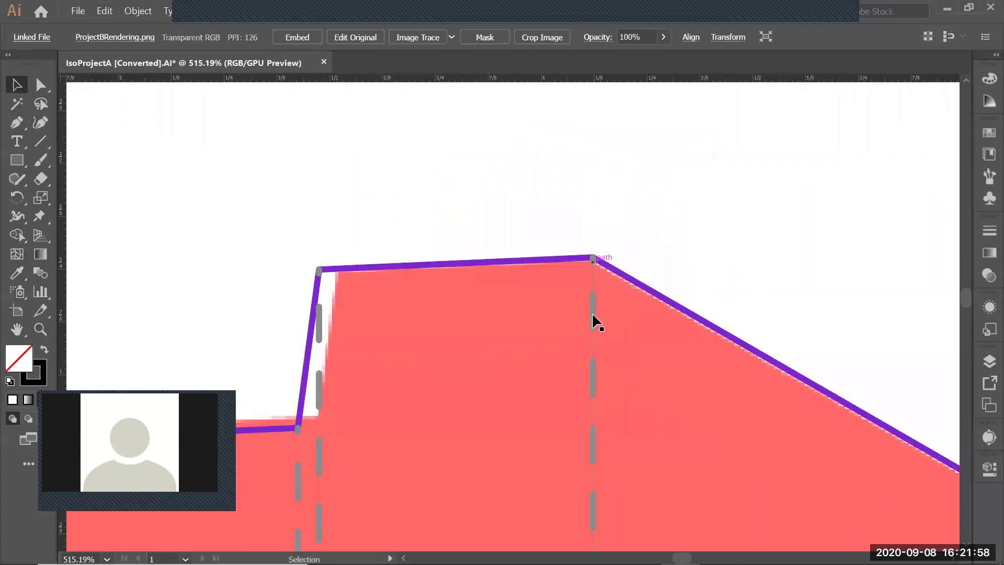
# Scale the rendering proportionally until its edges coincide with the isometric outlines on all sides, and deselect it.
pyautogui.press('z')
pyautogui.keyDown('alt'); pyautogui.click(582, 333); pyautogui.keyUp('alt')
pyautogui.keyDown('alt'); pyautogui.click(576, 336); pyautogui.keyUp('alt')
pyautogui.keyDown('alt'); pyautogui.click(485, 380); pyautogui.keyUp('alt')
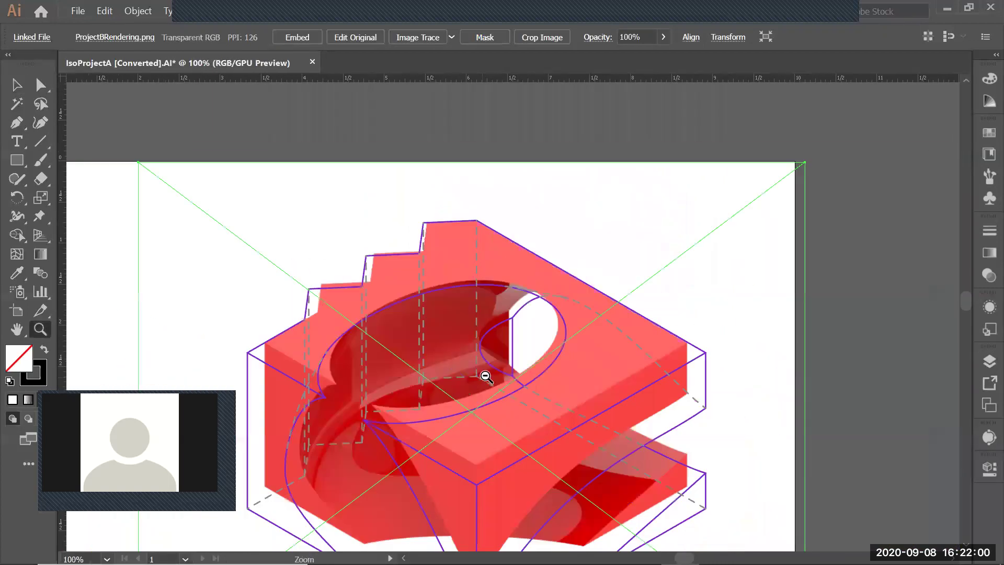
pyautogui.keyDown('alt'); pyautogui.click(512, 405); pyautogui.keyUp('alt')
pyautogui.press('v')
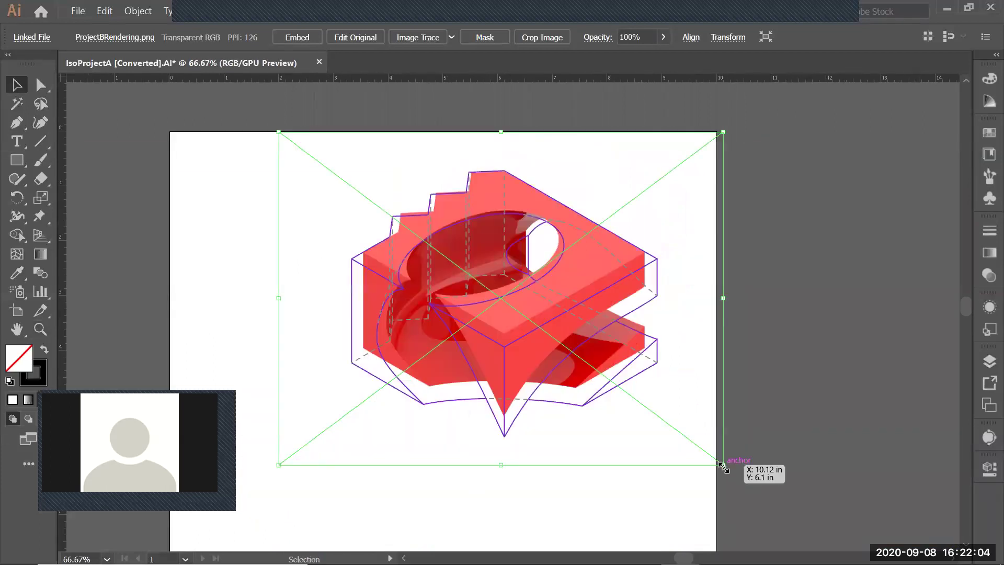
pyautogui.moveTo(725, 467); pyautogui.dragTo(739, 477)
pyautogui.moveTo(278, 477); pyautogui.dragTo(265, 487)
pyautogui.moveTo(265, 132); pyautogui.dragTo(258, 129)
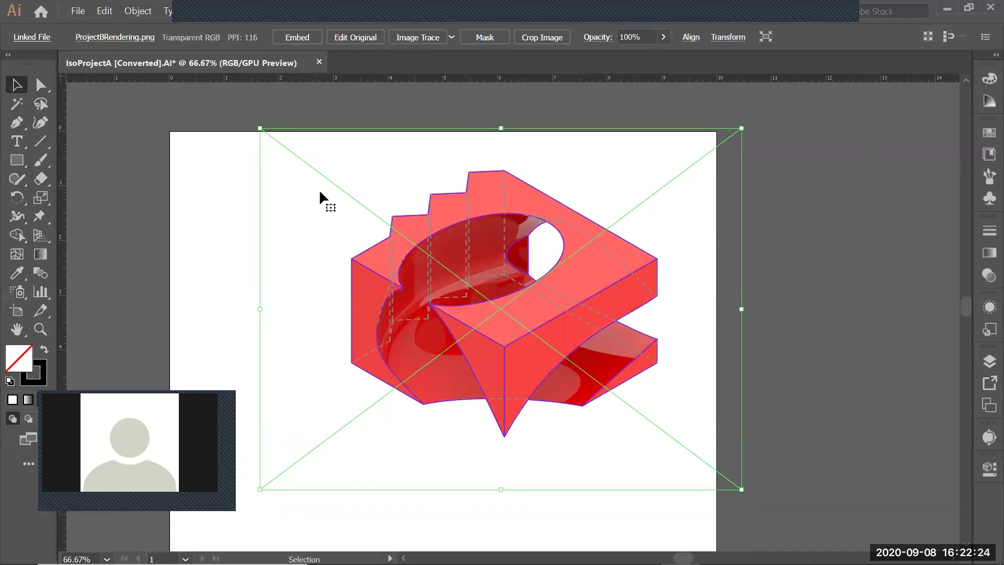
pyautogui.click(825, 287)
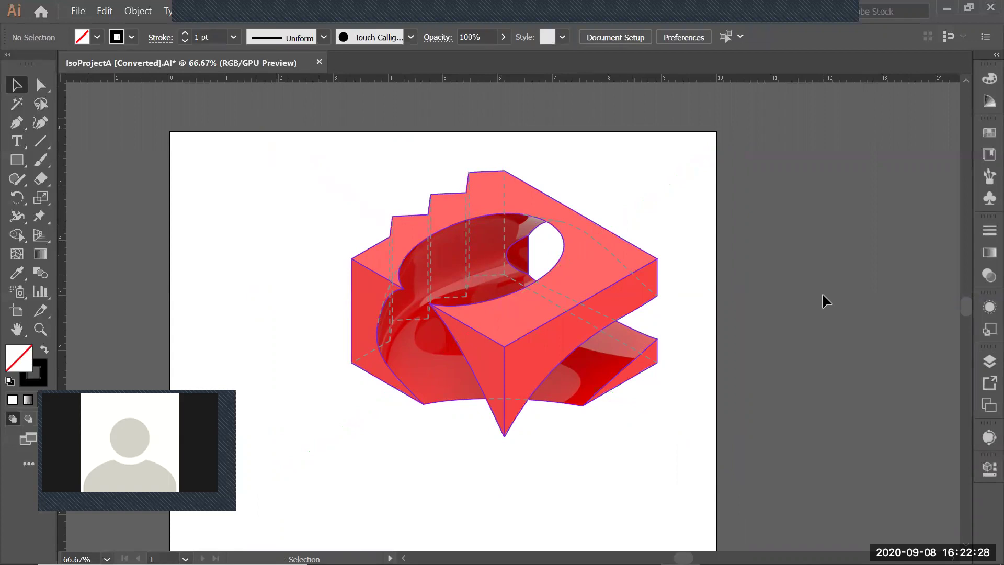
# Inspect up close how well the rendering's edges match the purple outlines along the model's corner and vertical edge.
pyautogui.press('z')
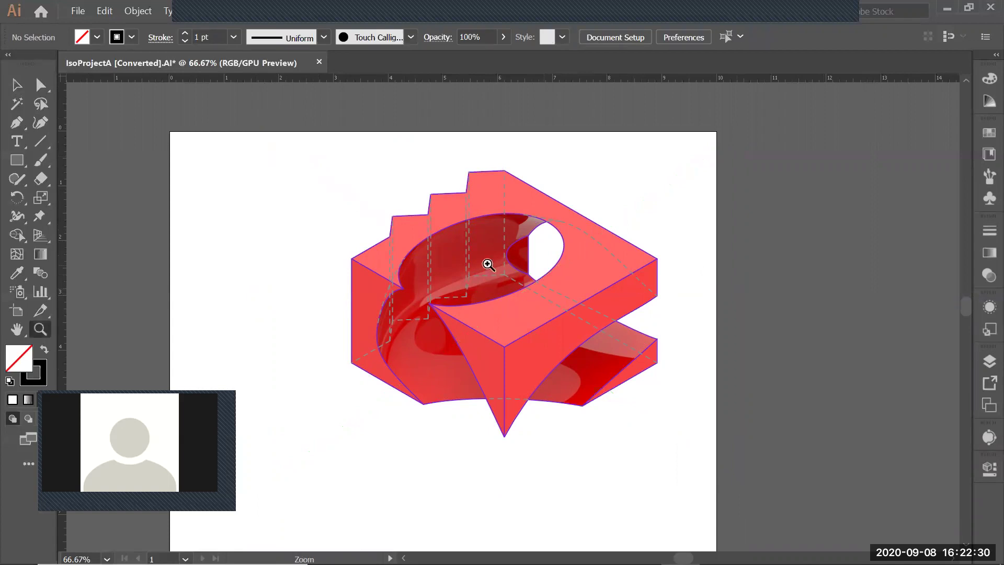
pyautogui.moveTo(343, 242); pyautogui.dragTo(372, 283)
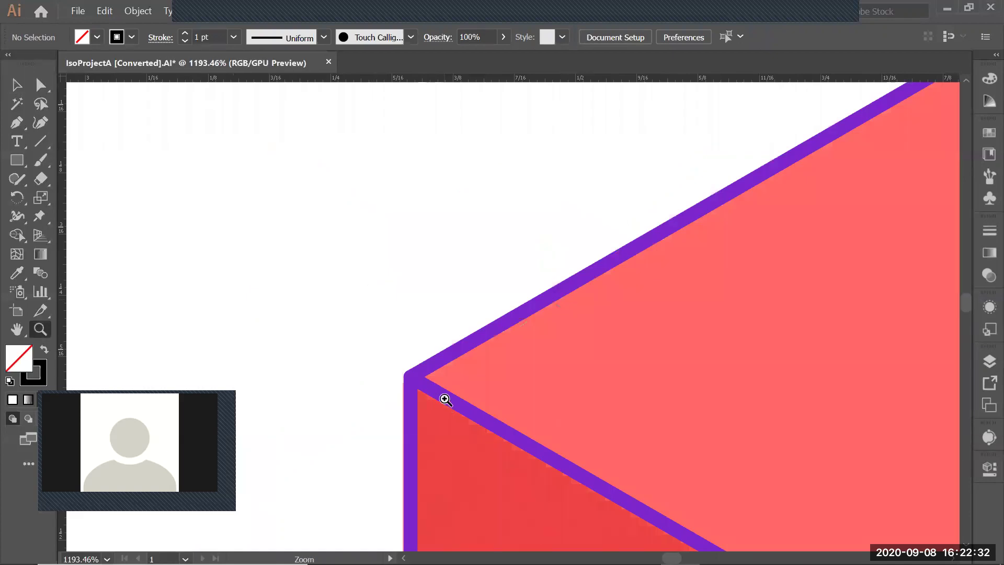
pyautogui.scroll(-5, 416, 328)
pyautogui.keyDown('alt'); pyautogui.scroll(3, 419, 337); pyautogui.keyUp('alt')
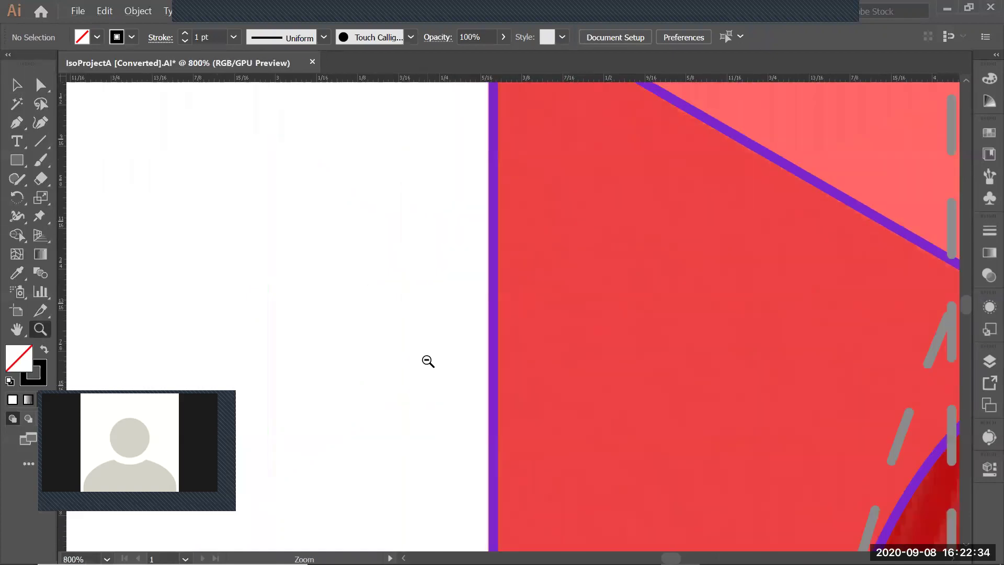
pyautogui.scroll(-6, 577, 352)
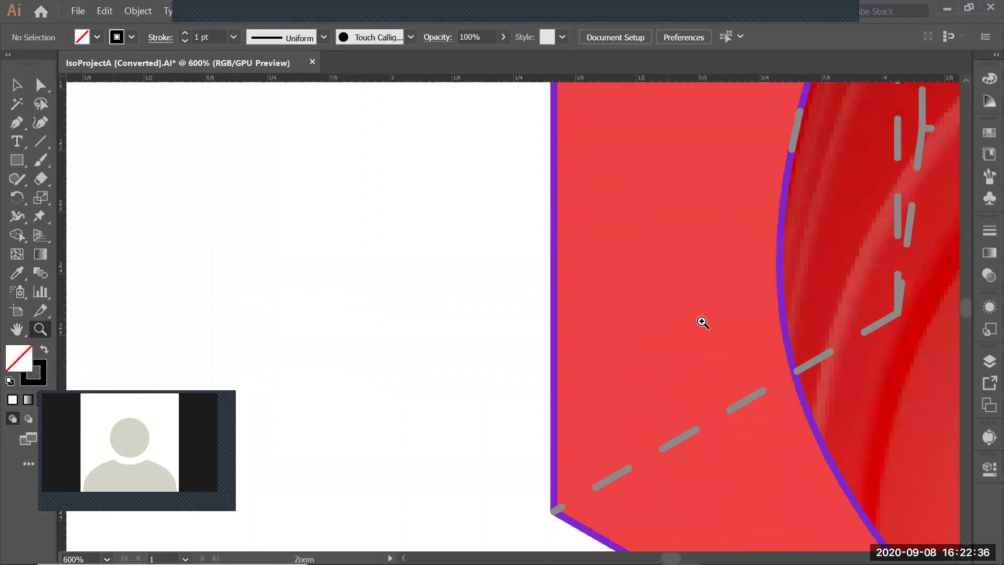
pyautogui.keyDown('alt'); pyautogui.scroll(5, 695, 271); pyautogui.keyUp('alt')
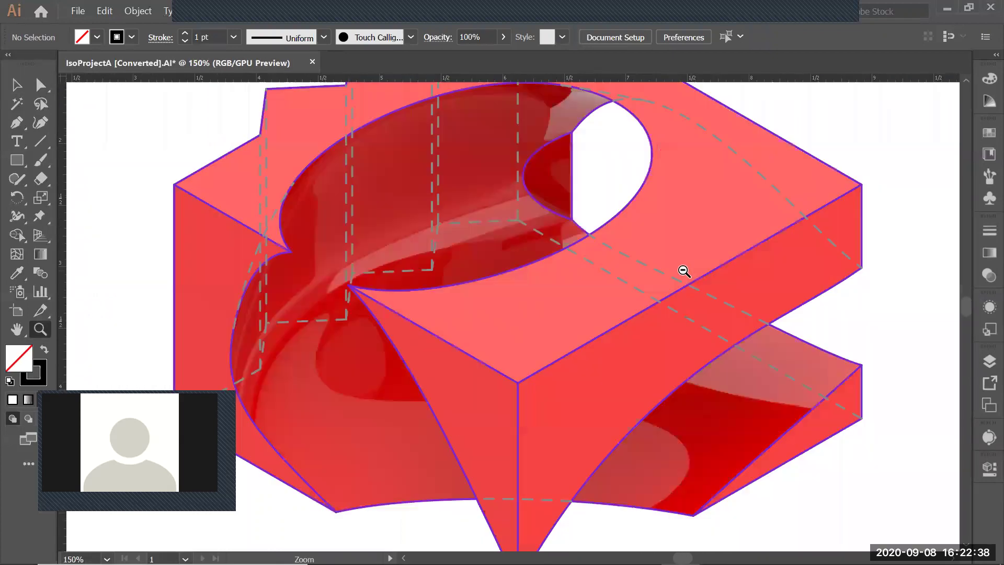
pyautogui.keyDown('alt'); pyautogui.scroll(2, 583, 302); pyautogui.keyUp('alt')
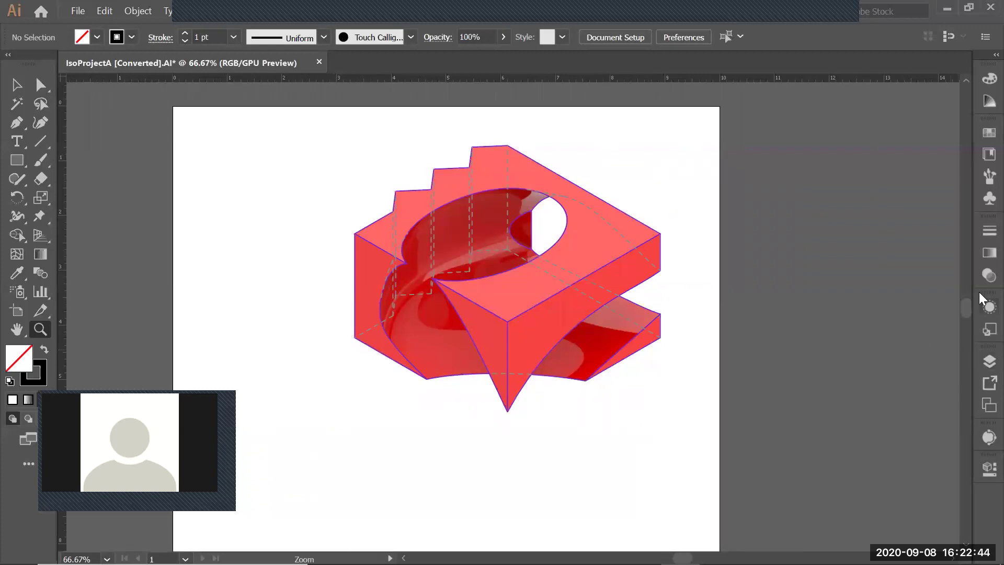
# Reorder the Make2D hidden curves layer beneath the Make2D visible curves layer, keeping it above Image.
pyautogui.click(980, 234)
pyautogui.click(982, 364)
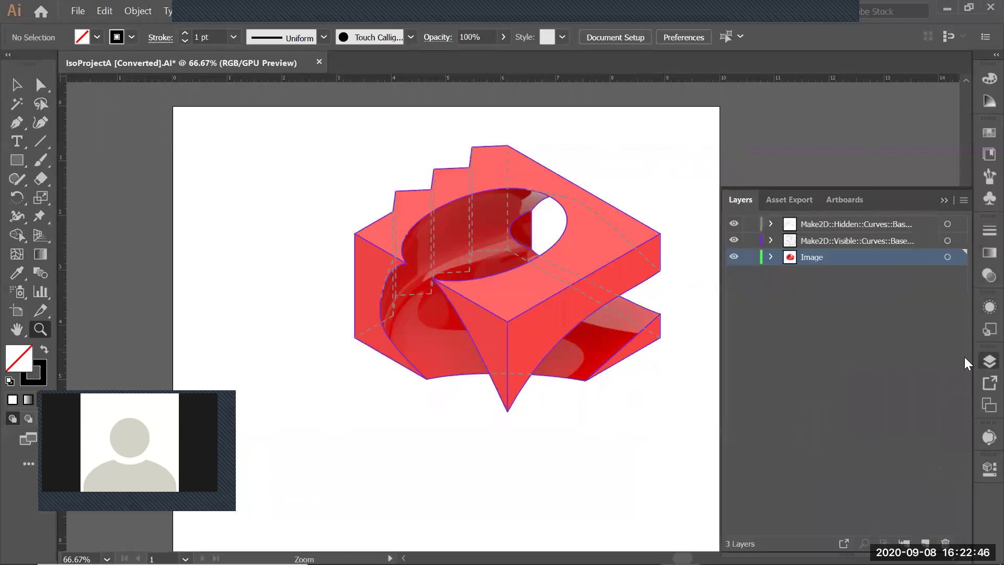
pyautogui.click(844, 226)
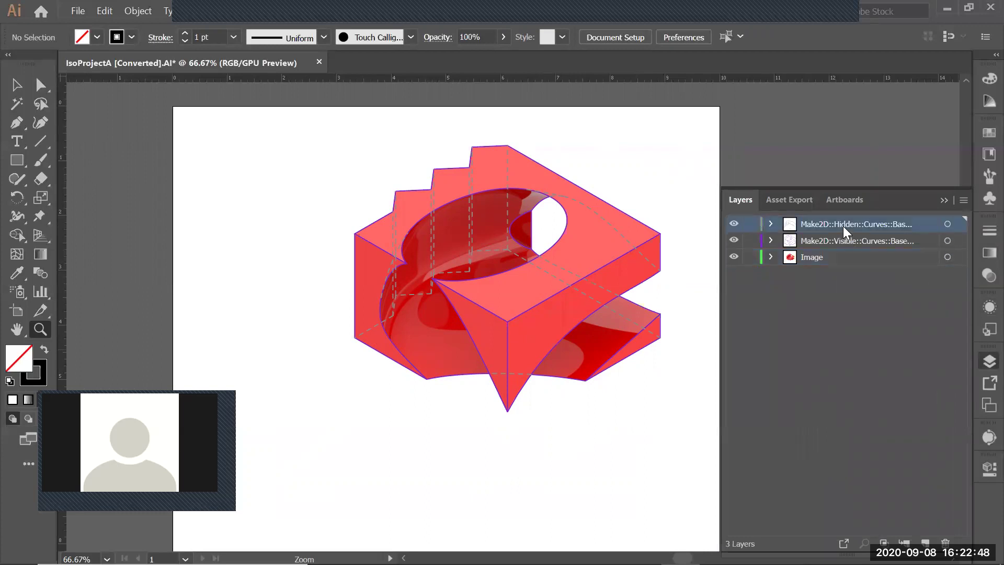
pyautogui.moveTo(842, 223); pyautogui.dragTo(840, 249)
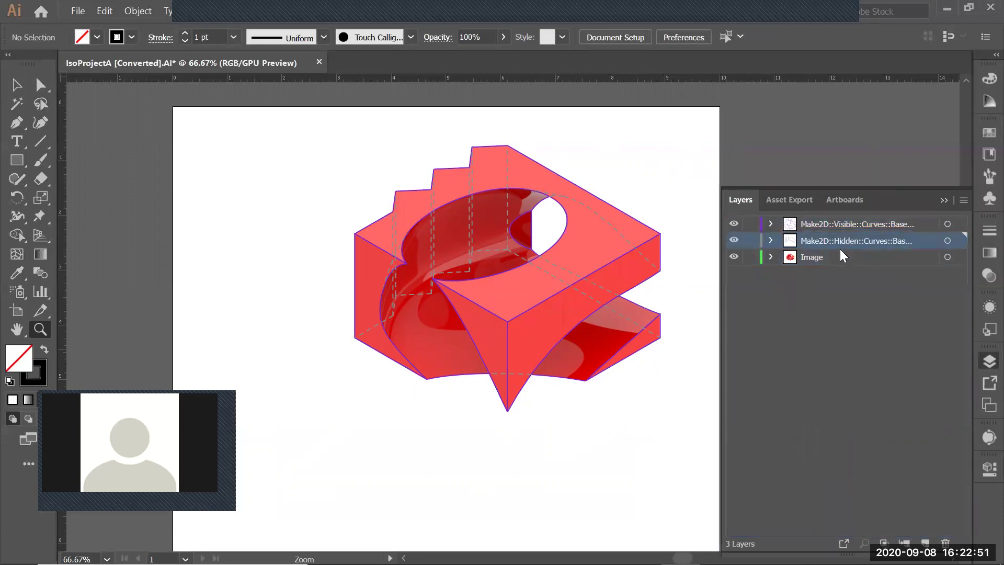
# Select everything on the Make2D visible curves layer and set its stroke weight to 0.75 pt.
pyautogui.click(949, 226)
pyautogui.click(986, 230)
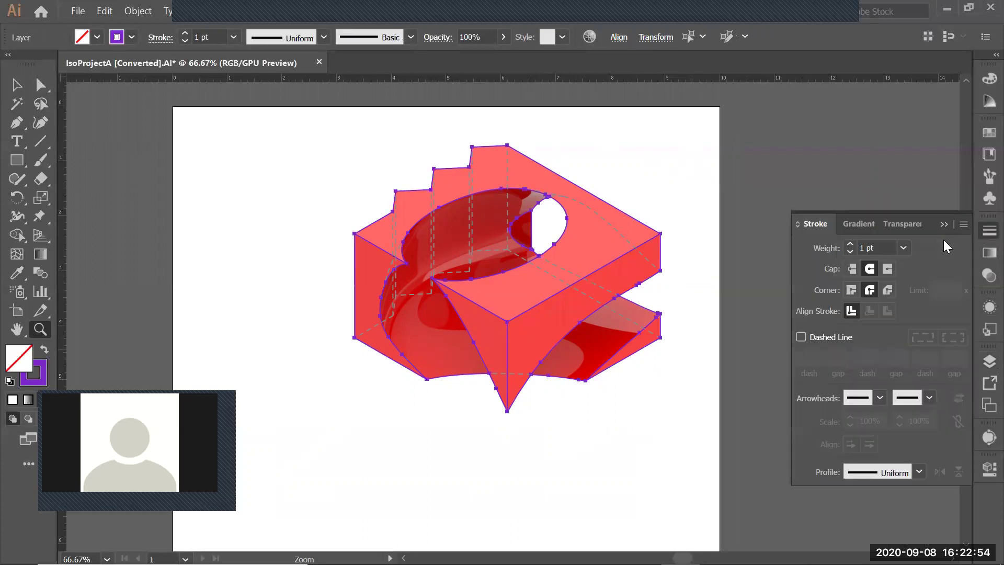
pyautogui.click(904, 249)
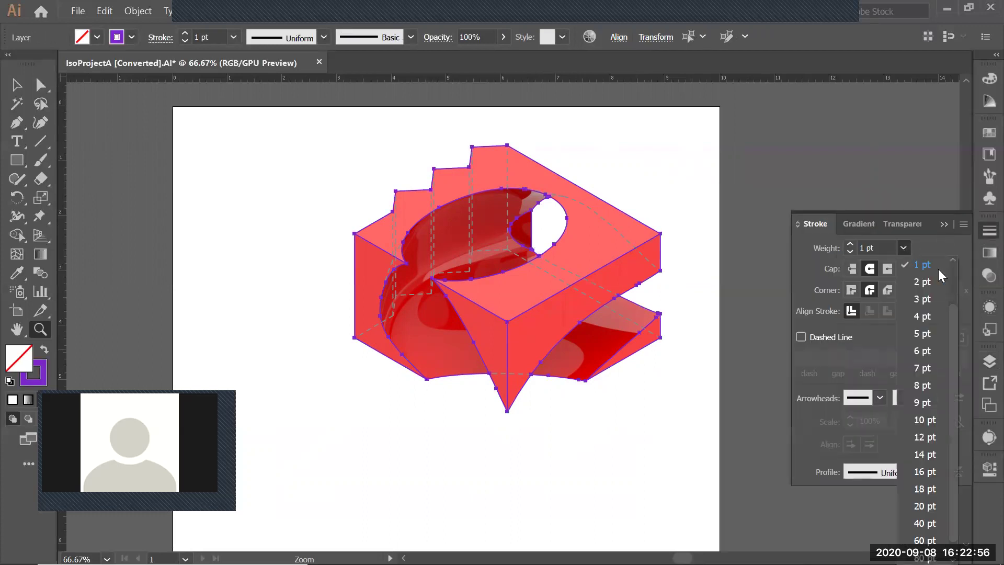
pyautogui.scroll(1, 952, 271)
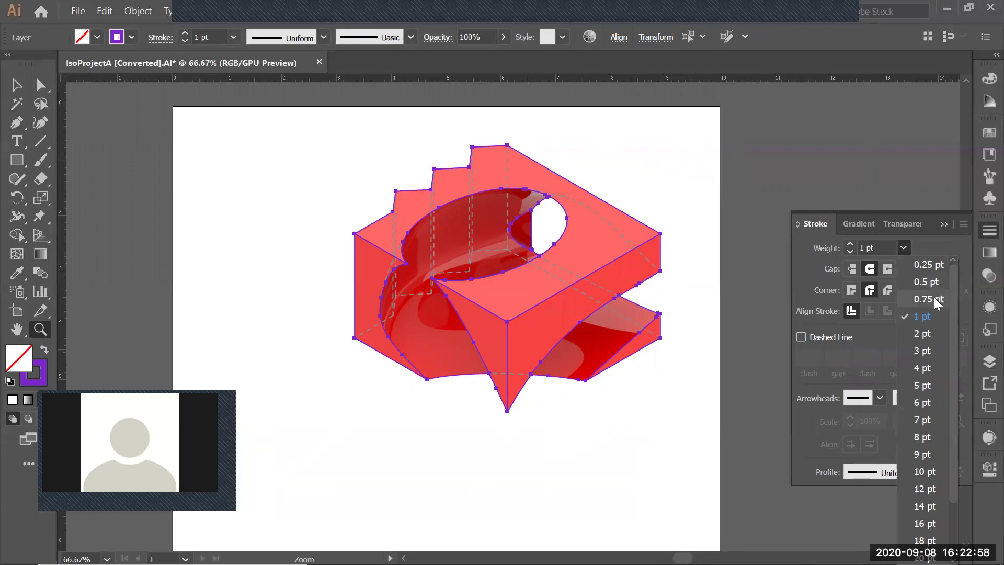
pyautogui.click(935, 298)
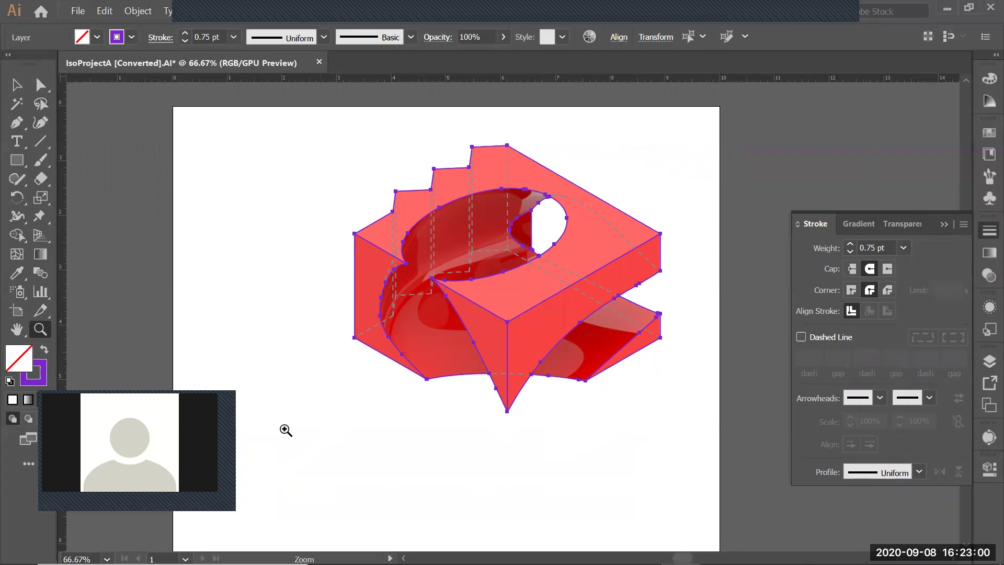
# Change the visible curves' stroke color to black (000000) and deselect the curves.
pyautogui.doubleClick(33, 373)
pyautogui.write('000000')
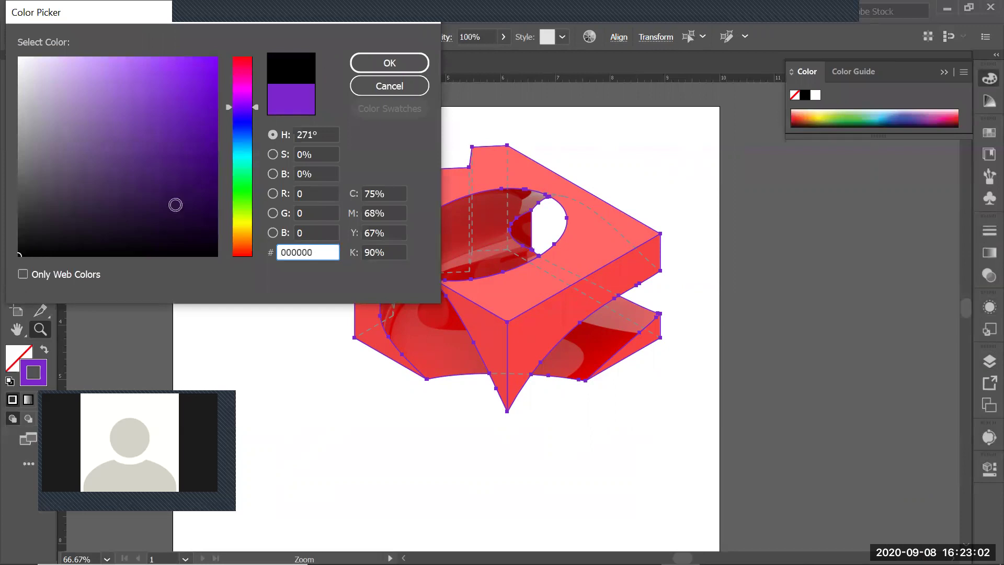
pyautogui.click(388, 65)
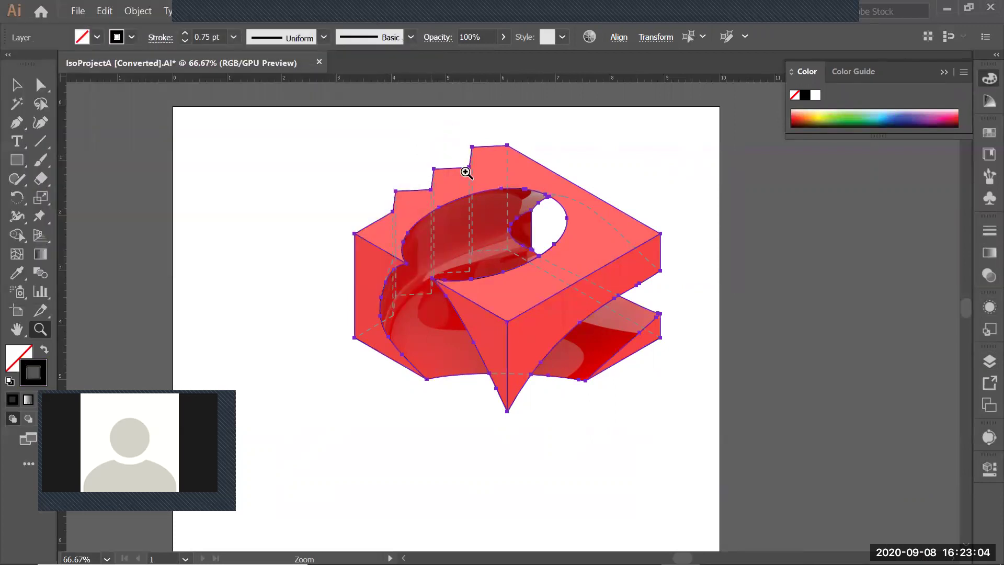
pyautogui.press('ctrl')
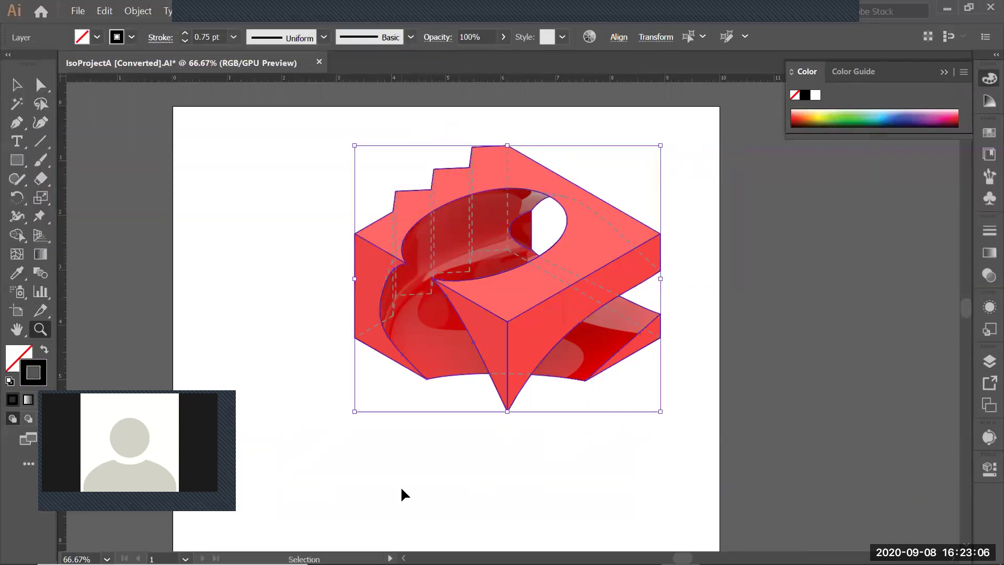
pyautogui.keyDown('ctrl'); pyautogui.click(400, 485); pyautogui.keyUp('ctrl')
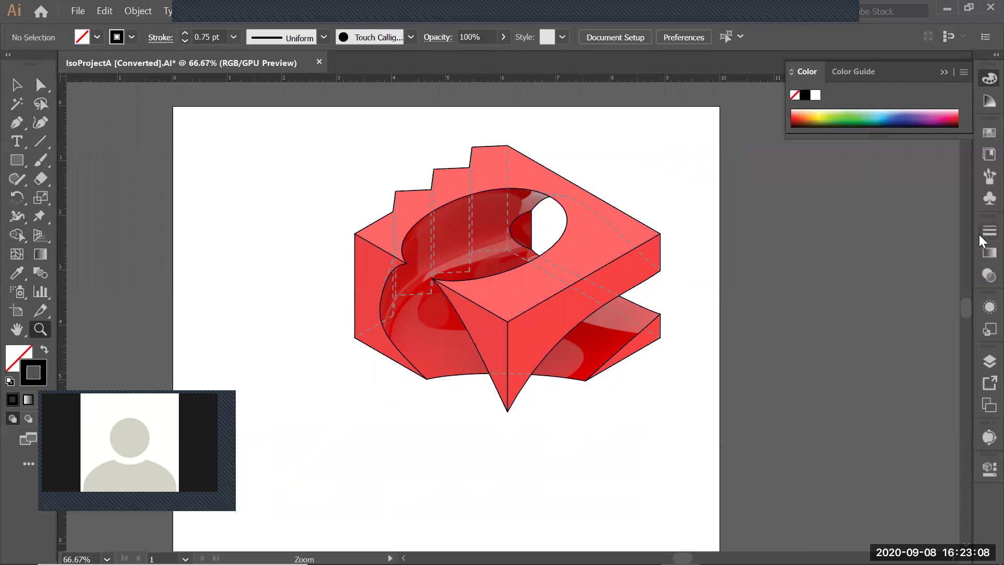
# Set all curves on the Make2D hidden curves layer to a 0.5 pt stroke with 3 pt dashes and 3 pt gaps.
pyautogui.click(987, 361)
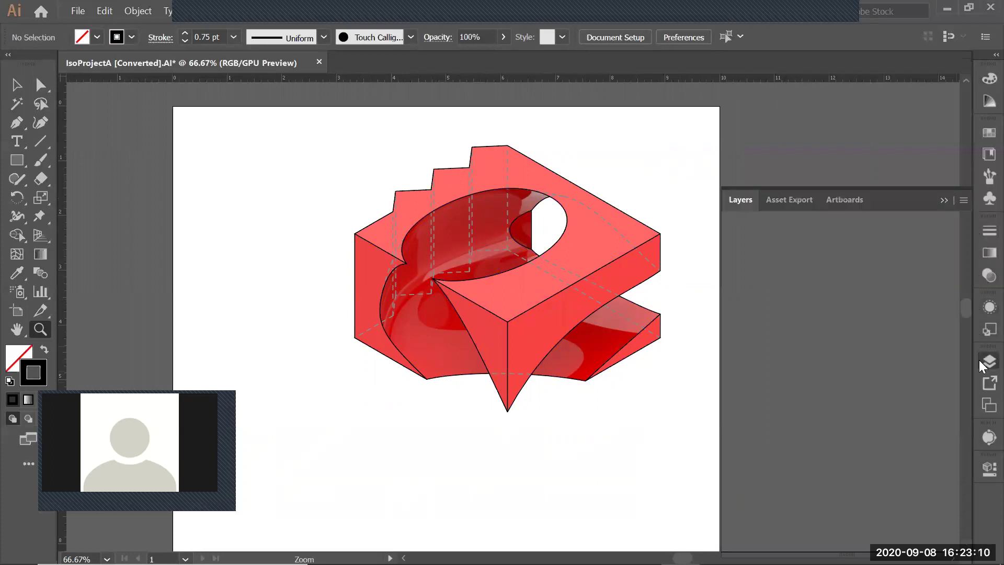
pyautogui.click(947, 241)
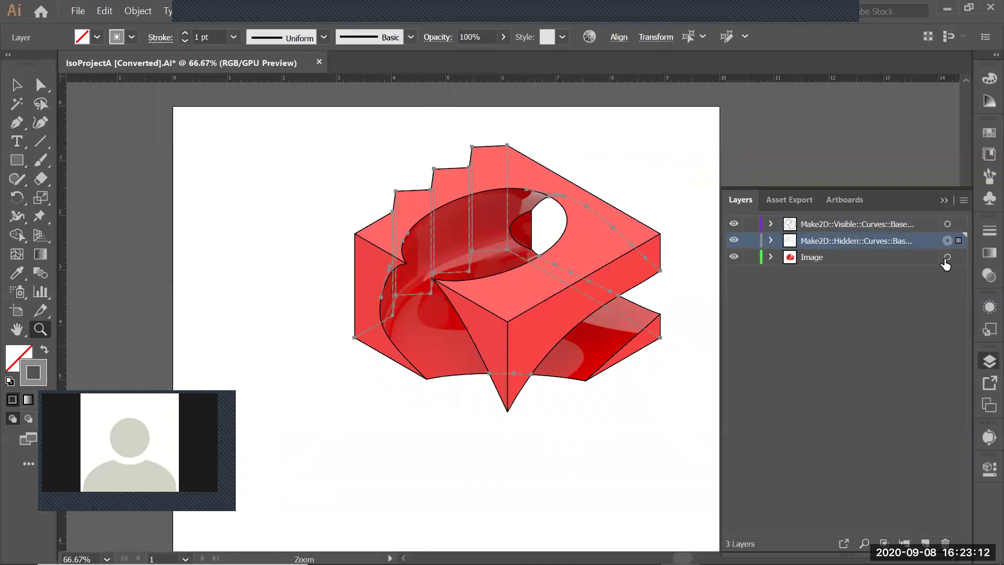
pyautogui.click(989, 231)
pyautogui.click(904, 247)
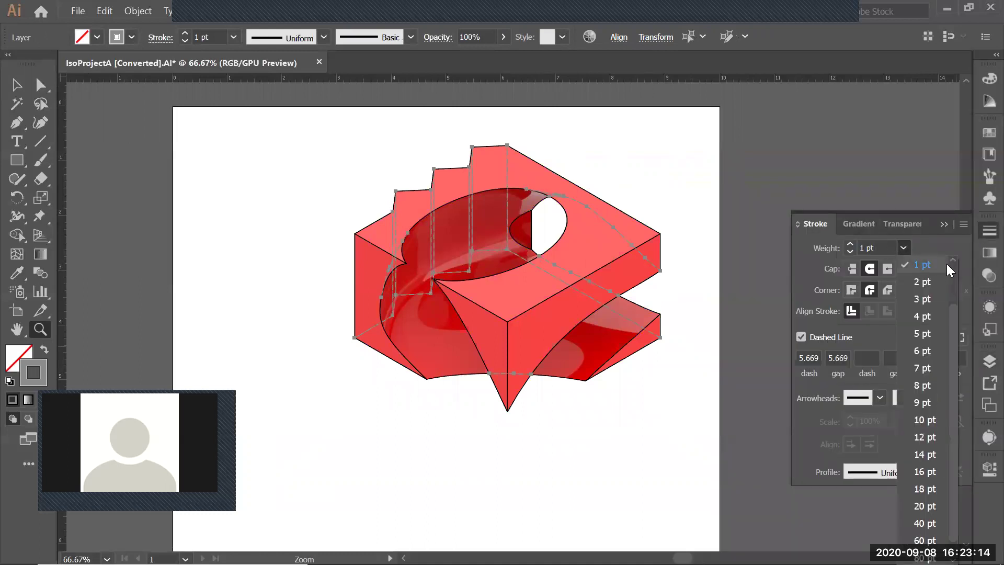
pyautogui.click(927, 283)
pyautogui.doubleClick(808, 358)
pyautogui.write('3')
pyautogui.press('Tab')
pyautogui.write('3')
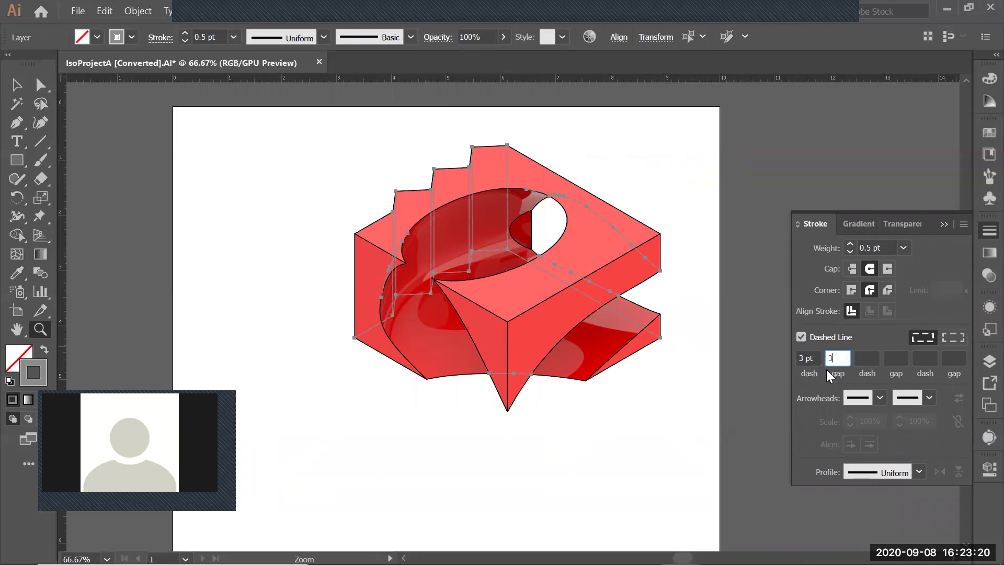
pyautogui.press('Return')
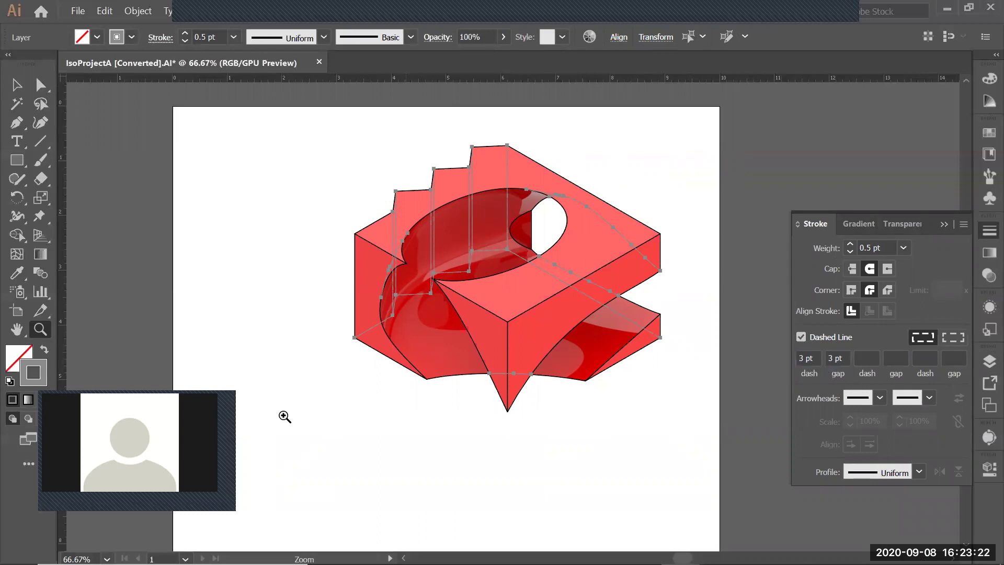
# Change the hidden curves' stroke color to gray 999999, clear the selection and collapse the stroke settings.
pyautogui.doubleClick(33, 373)
pyautogui.write('999999')
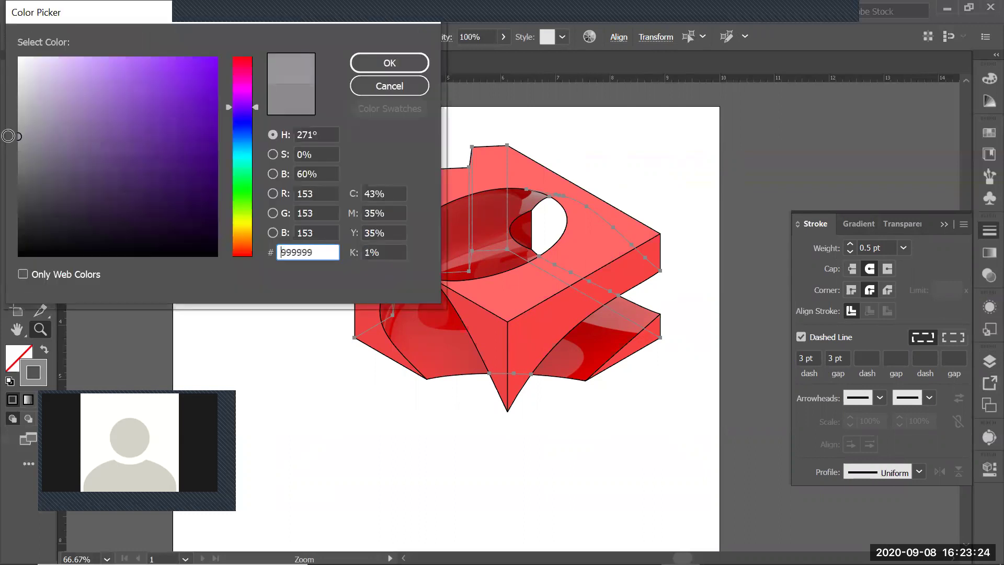
pyautogui.click(366, 65)
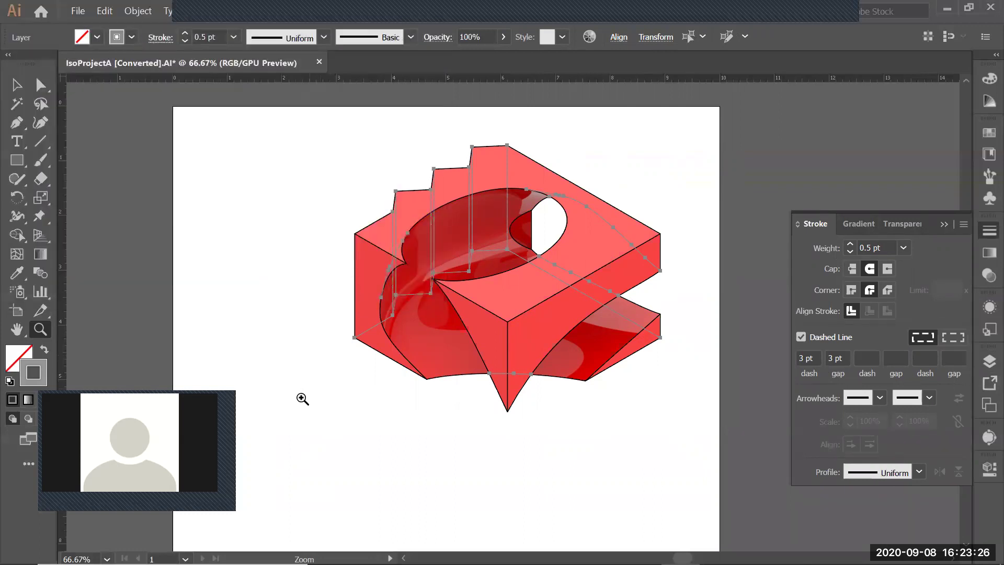
pyautogui.press('v')
pyautogui.click(335, 424)
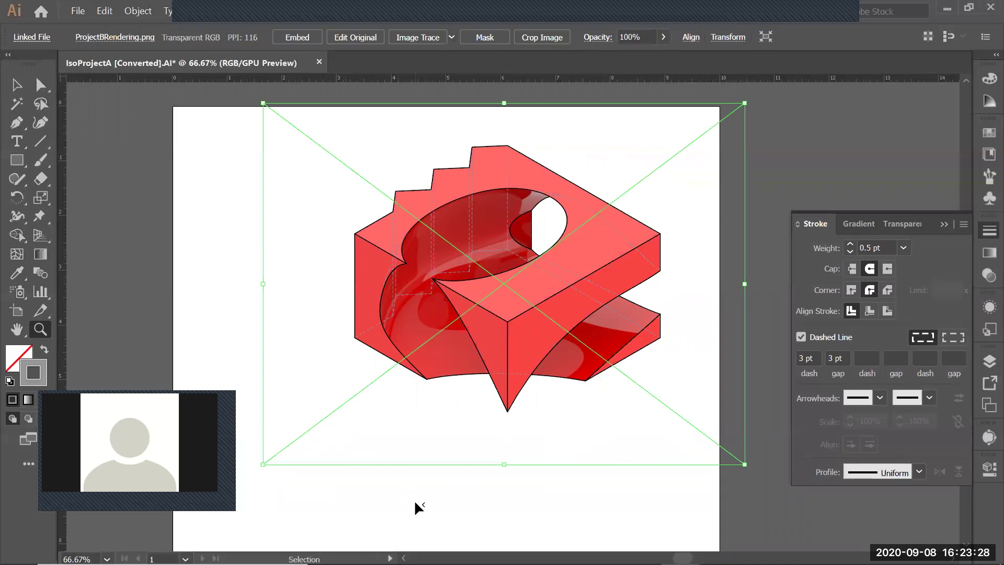
pyautogui.click(414, 500)
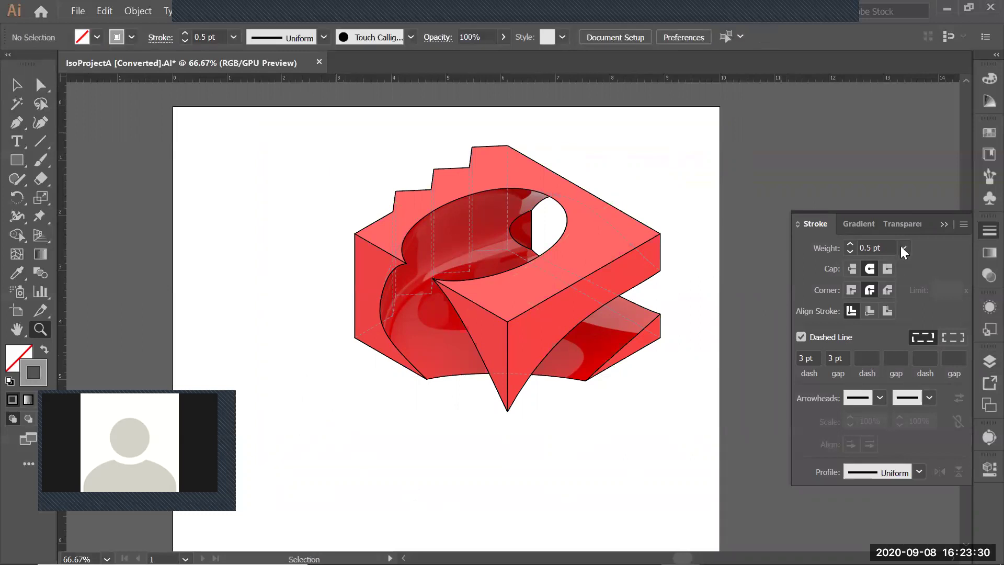
pyautogui.click(945, 225)
# Review the combined rendering and linework both up close and against the whole artboard.
pyautogui.press('z')
pyautogui.hotkey('ctrl', '-')
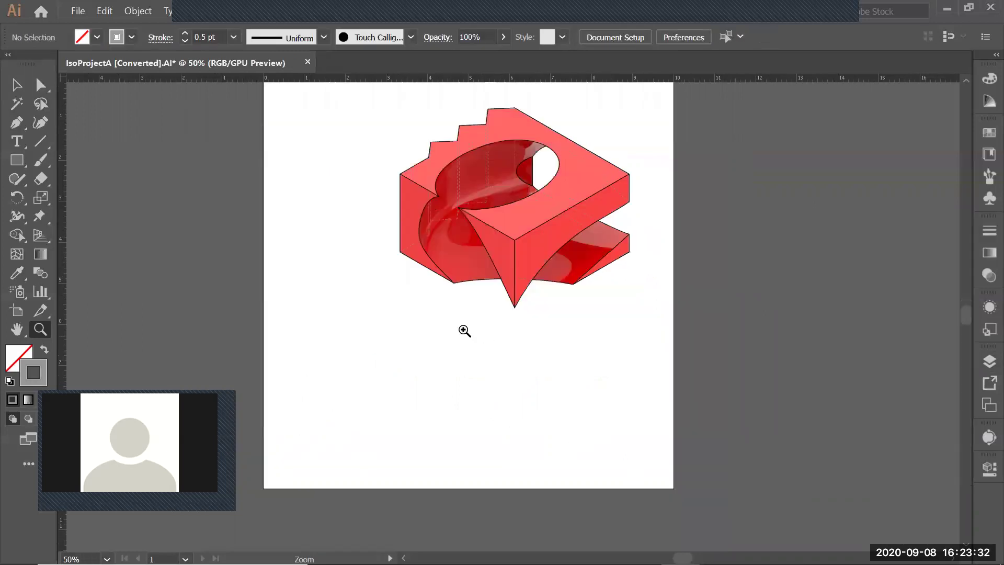
pyautogui.moveTo(465, 330); pyautogui.dragTo(473, 378)
pyautogui.moveTo(381, 139); pyautogui.dragTo(687, 394)
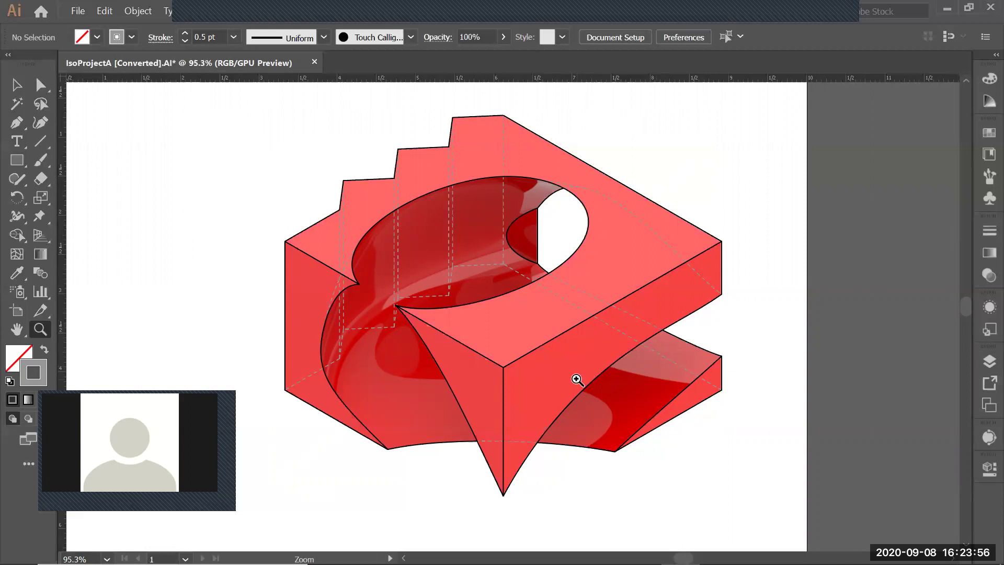
pyautogui.keyDown('alt'); pyautogui.click(570, 340); pyautogui.keyUp('alt')
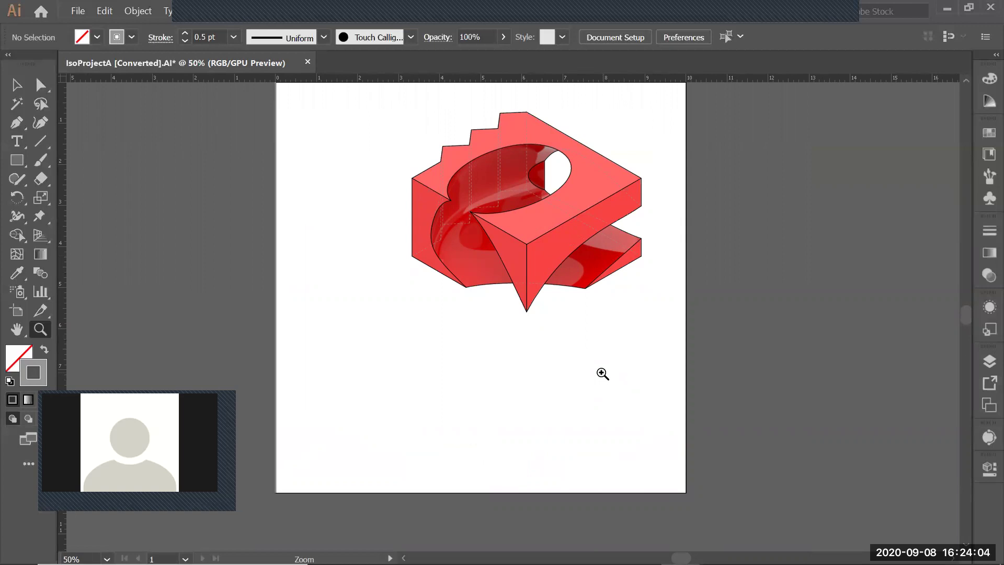
pyautogui.press('ctrl')
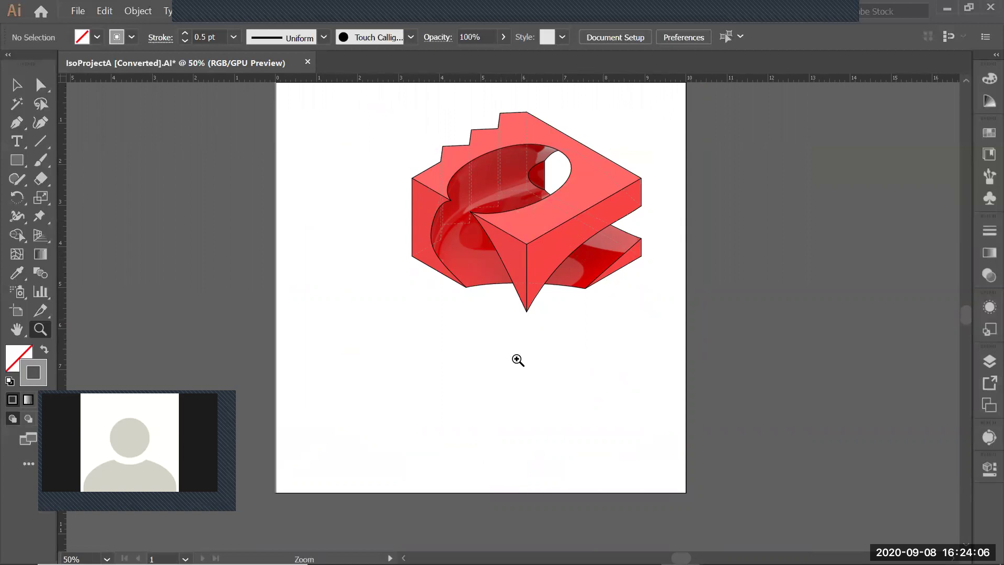